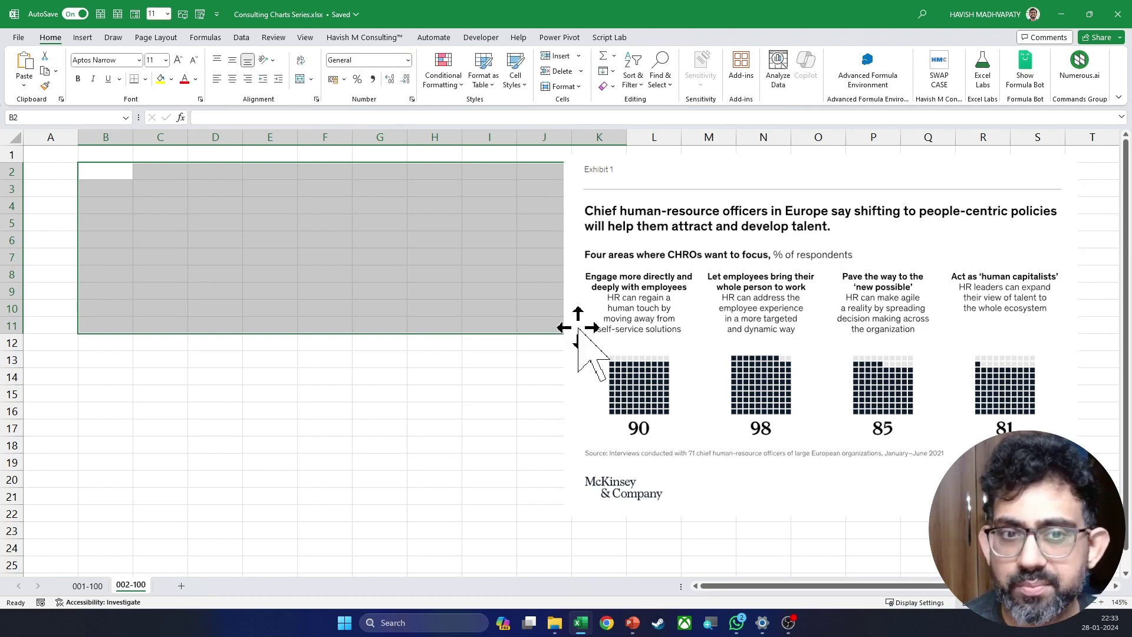
Narrow column G to about half its width and set the height of rows 2 to 11 to 20.
drag(406, 144, 379, 144)
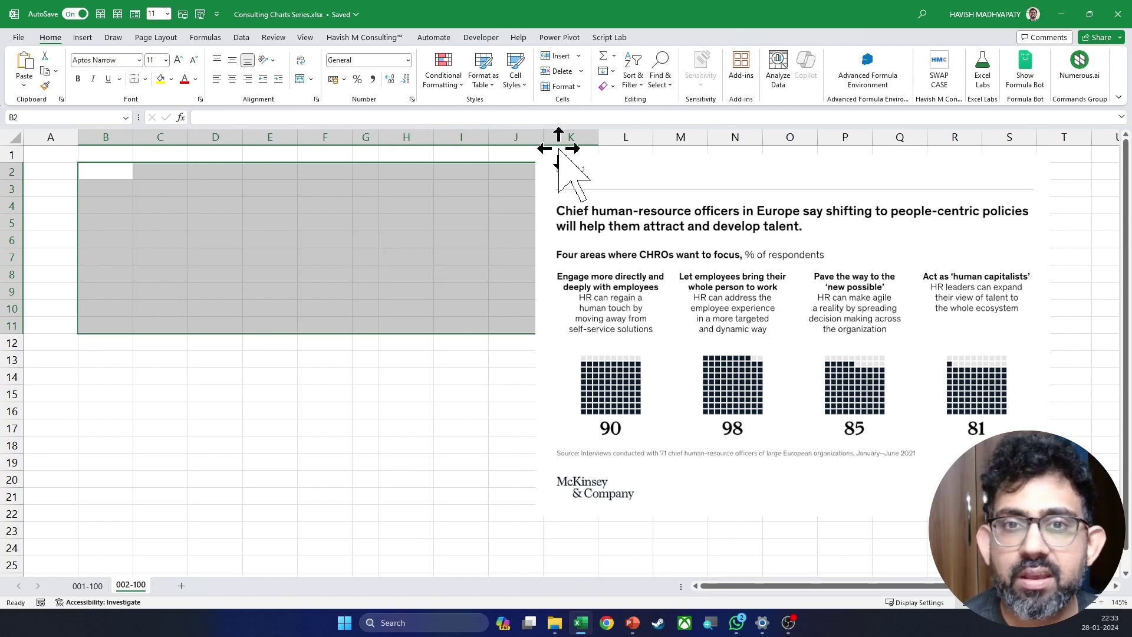
click(571, 86)
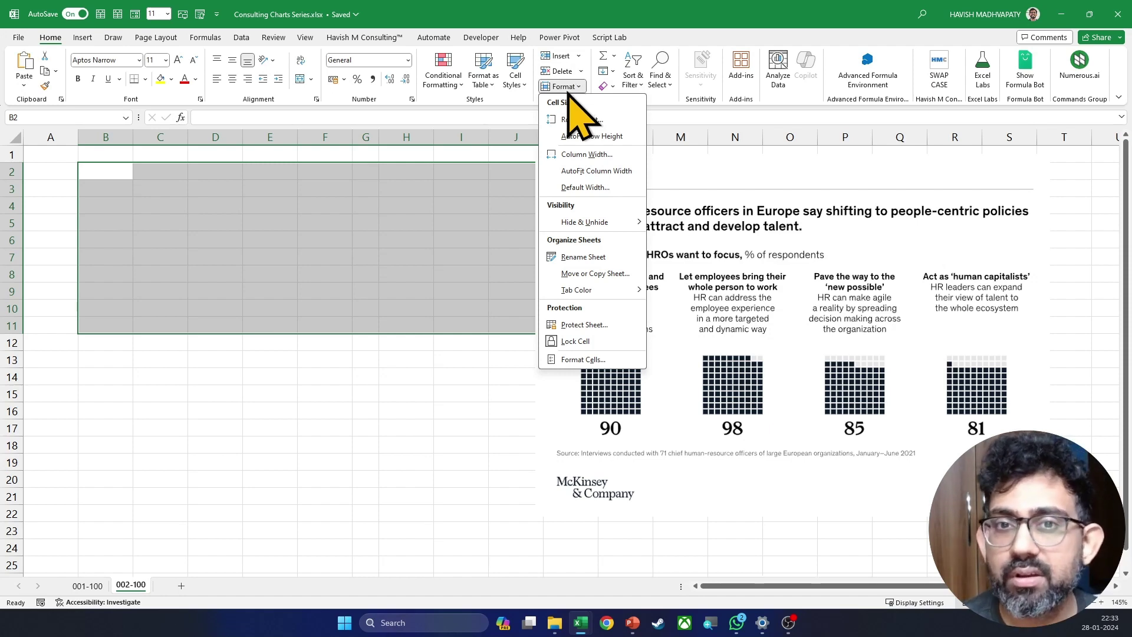
click(591, 121)
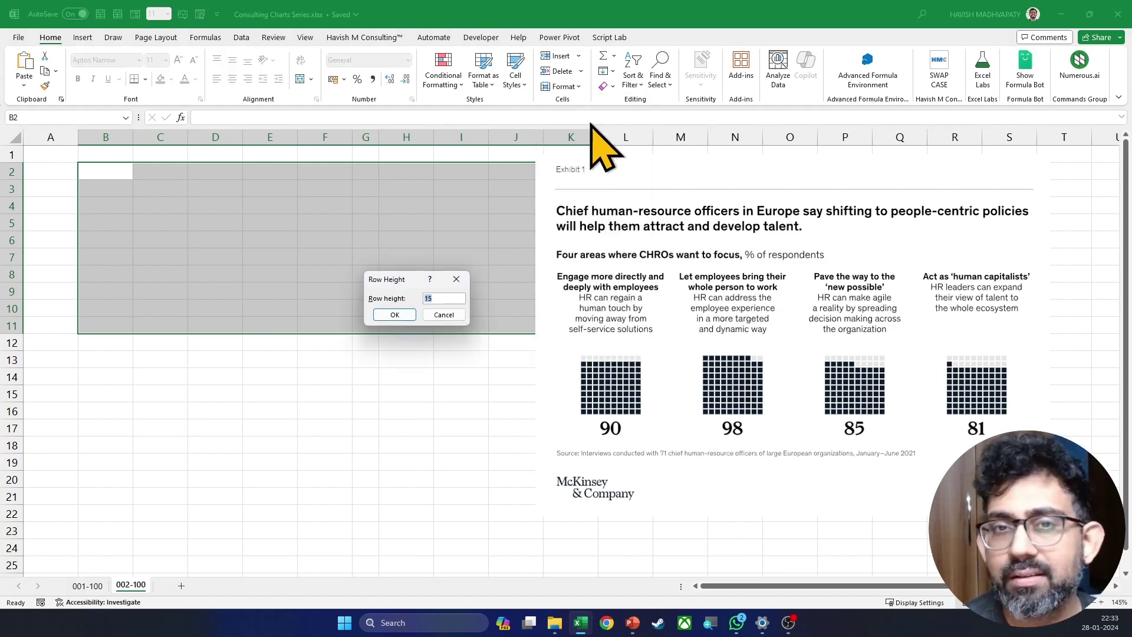
text(20)
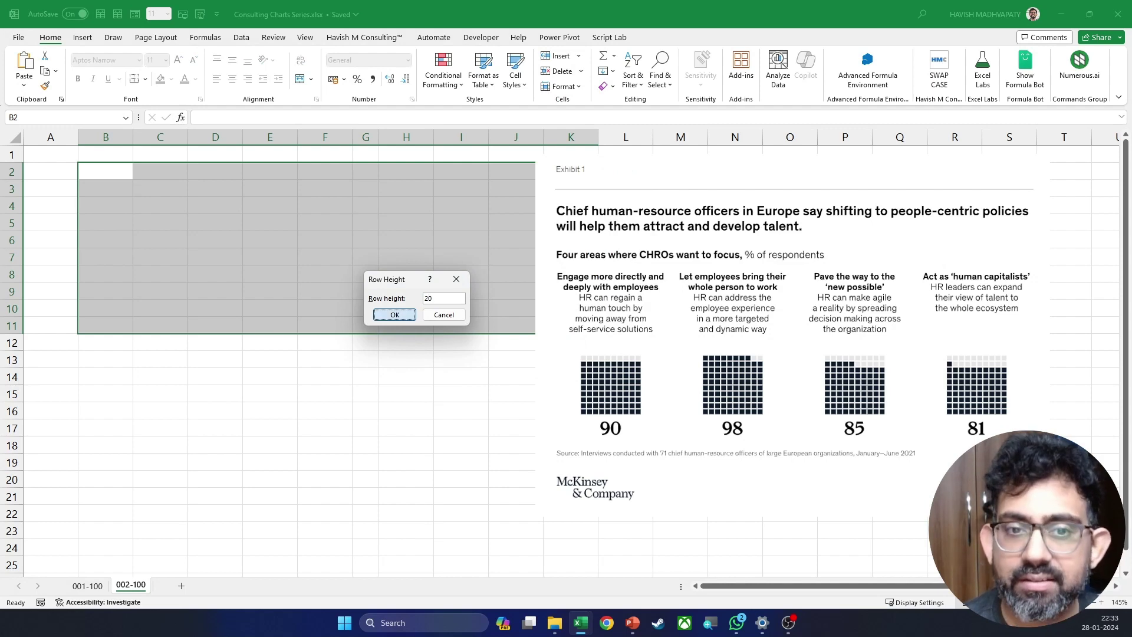
key(Return)
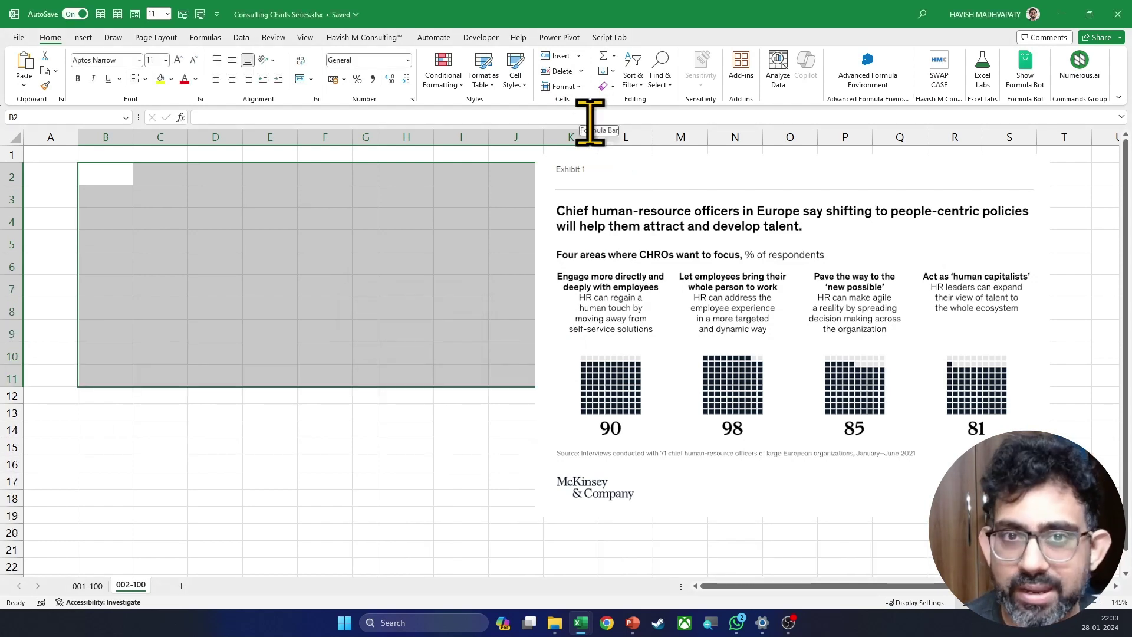
Set the width of columns B to K to 15.
click(568, 87)
click(595, 153)
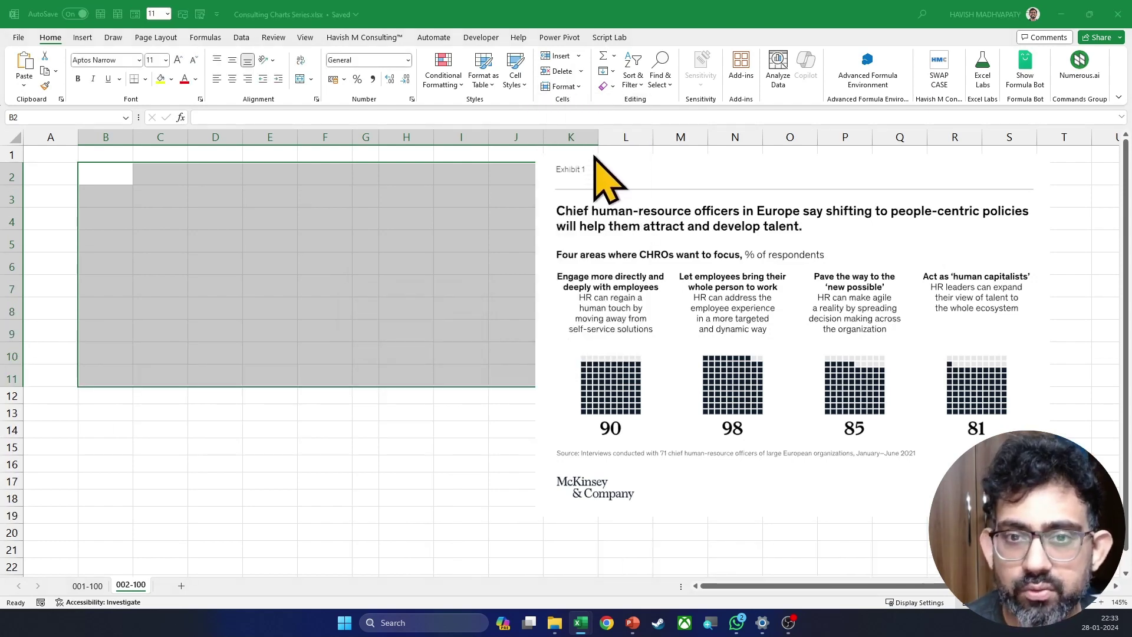
text(15)
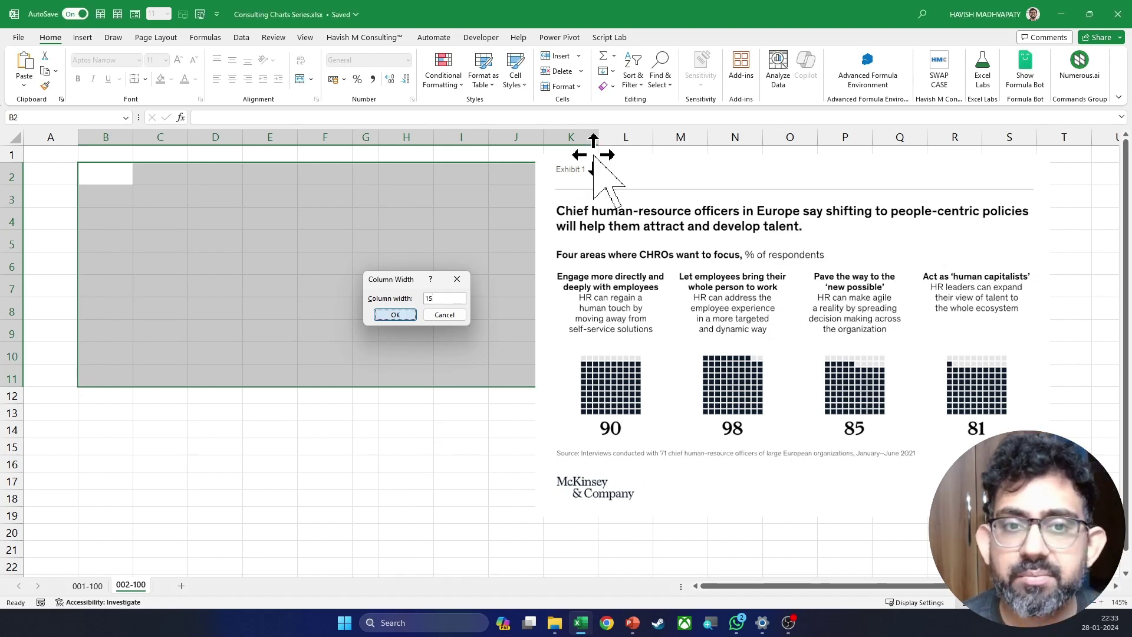
key(Return)
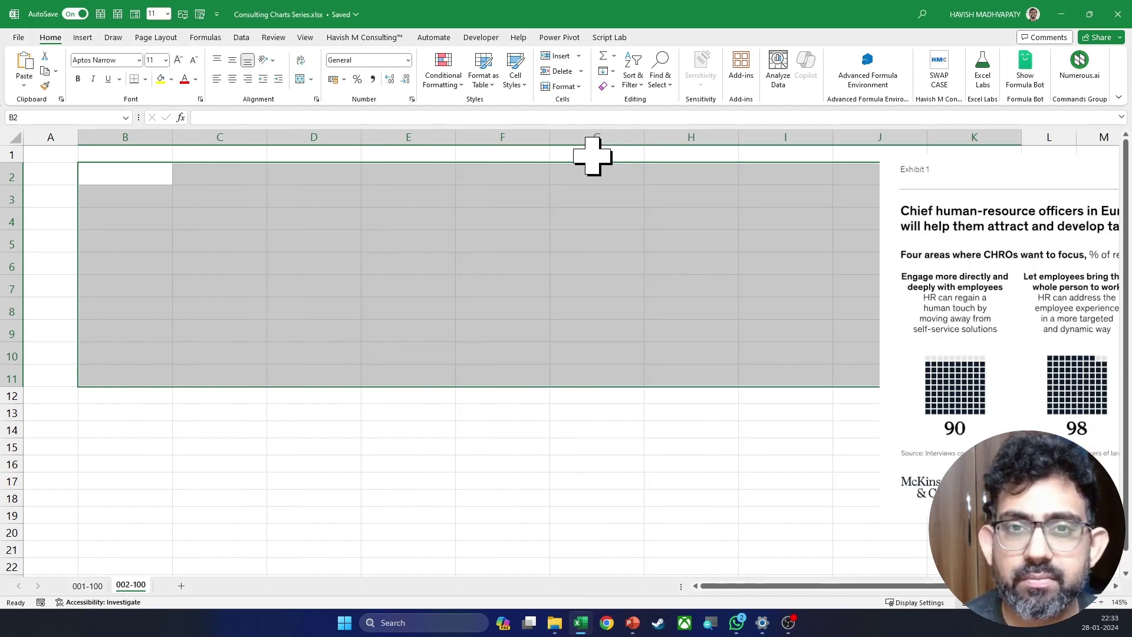
Set the width of columns B to K to 4 and move the exhibit picture closer to the grid, starting around column N.
click(572, 86)
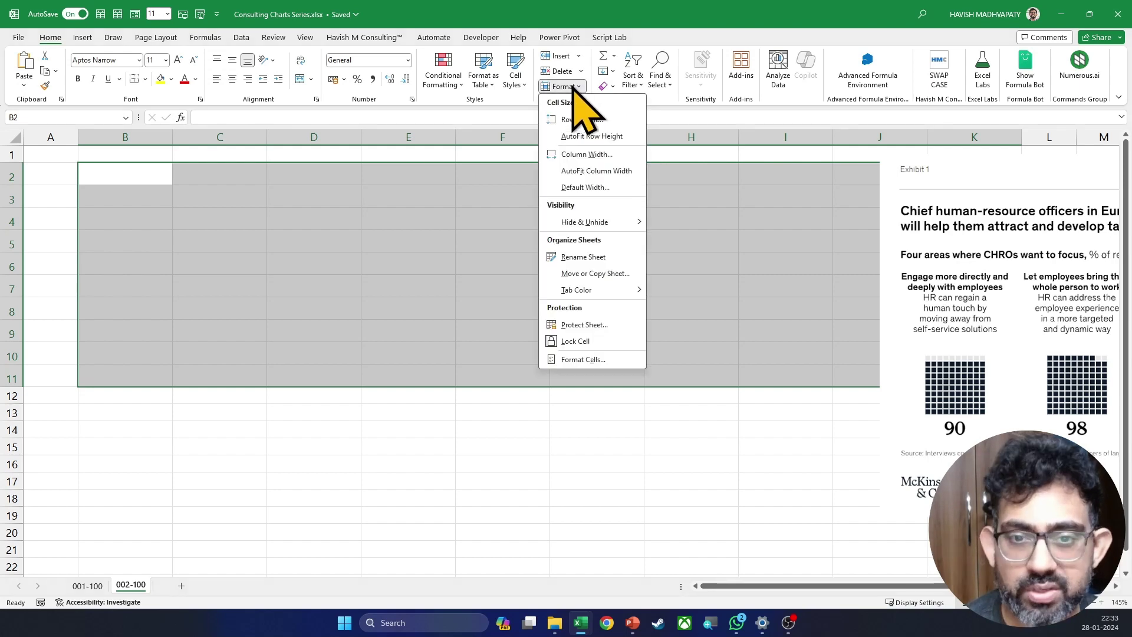
click(584, 154)
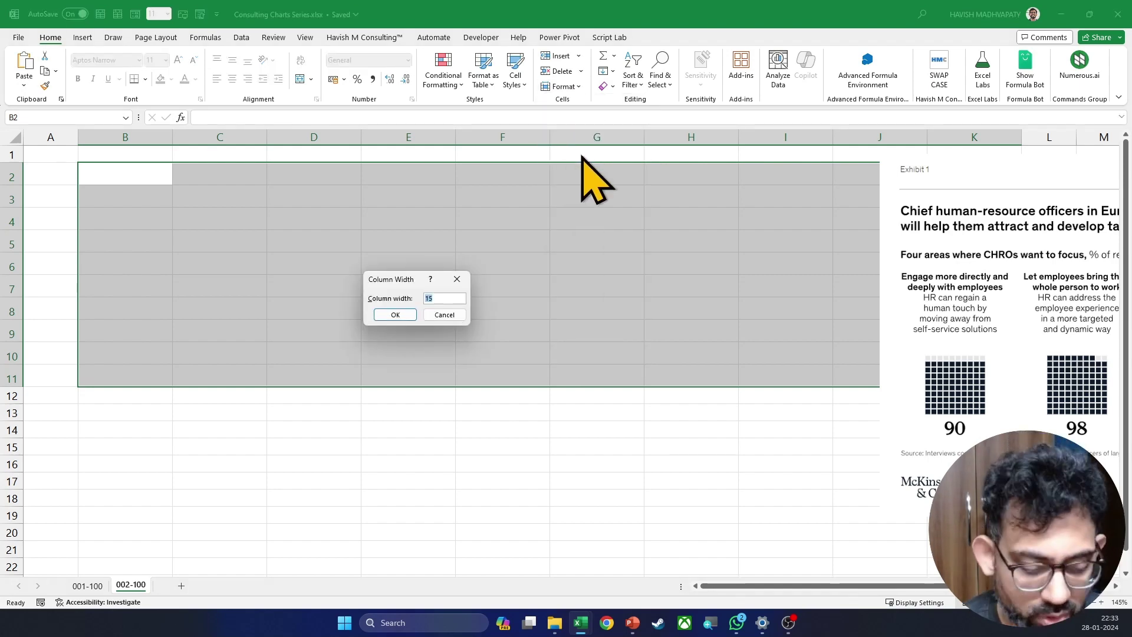
text(4)
key(Return)
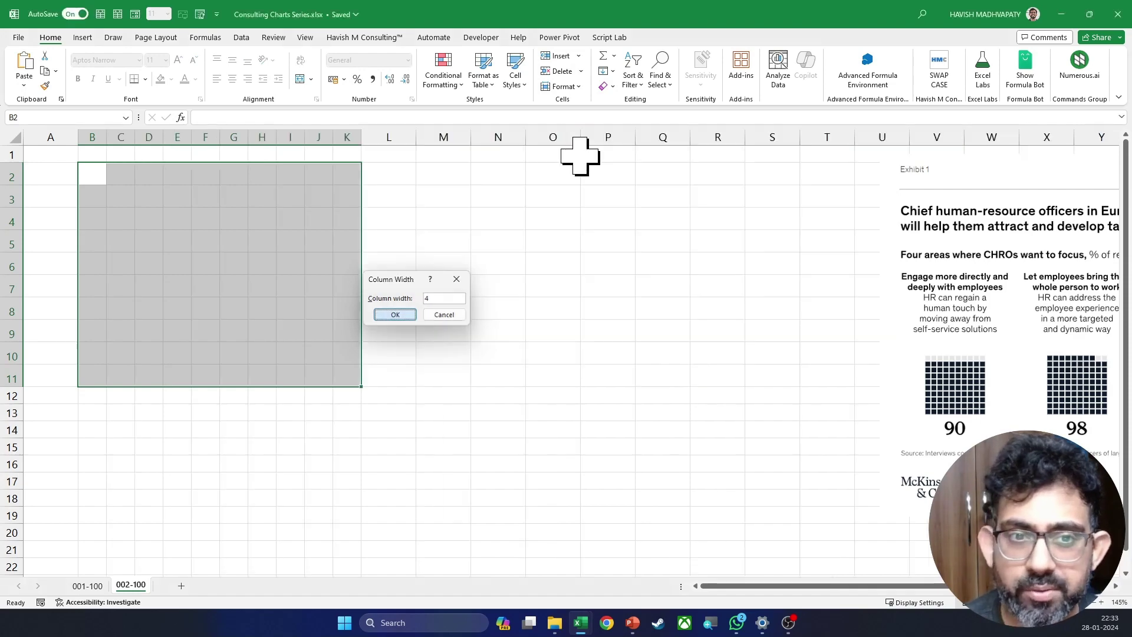
drag(465, 309, 678, 327)
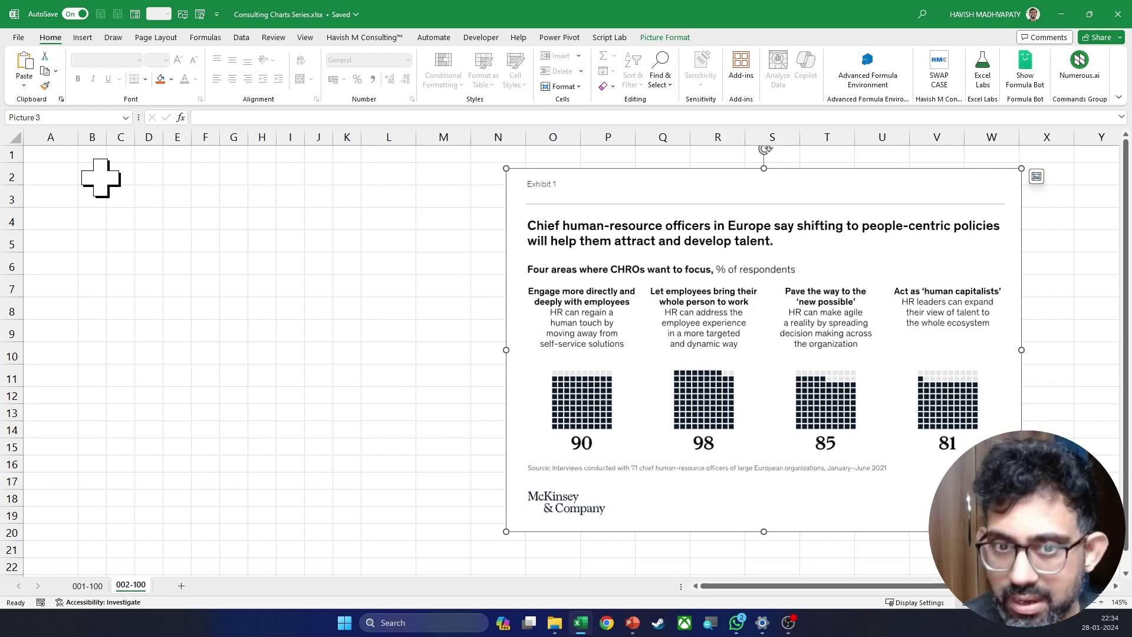
Select the range B2:K10 and hide the sheet's gridlines.
drag(101, 177, 351, 351)
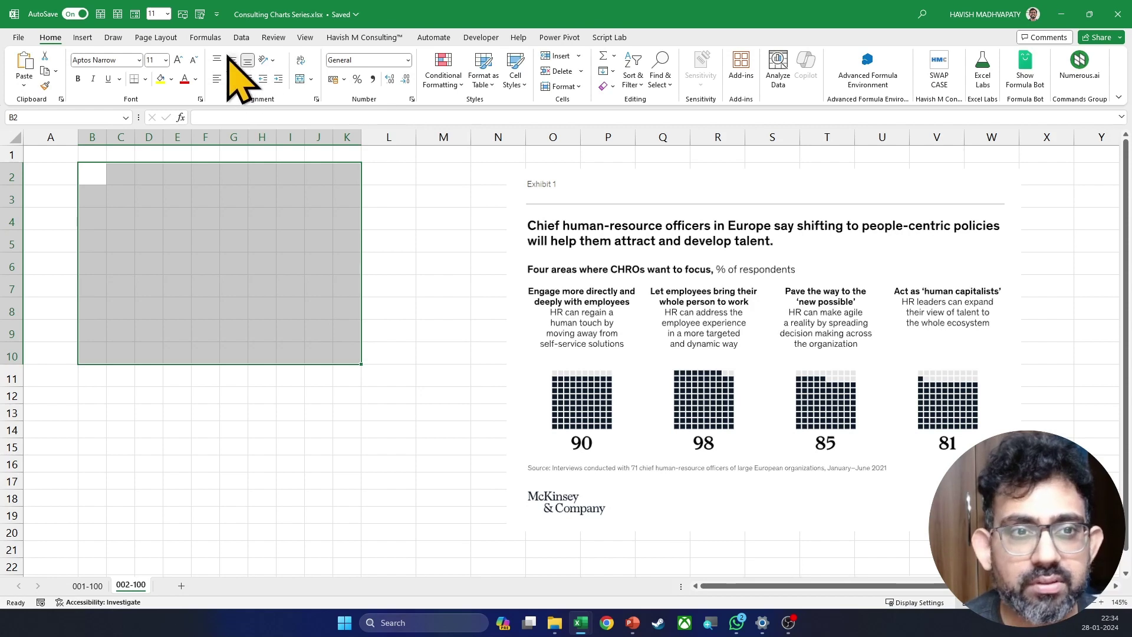
click(311, 38)
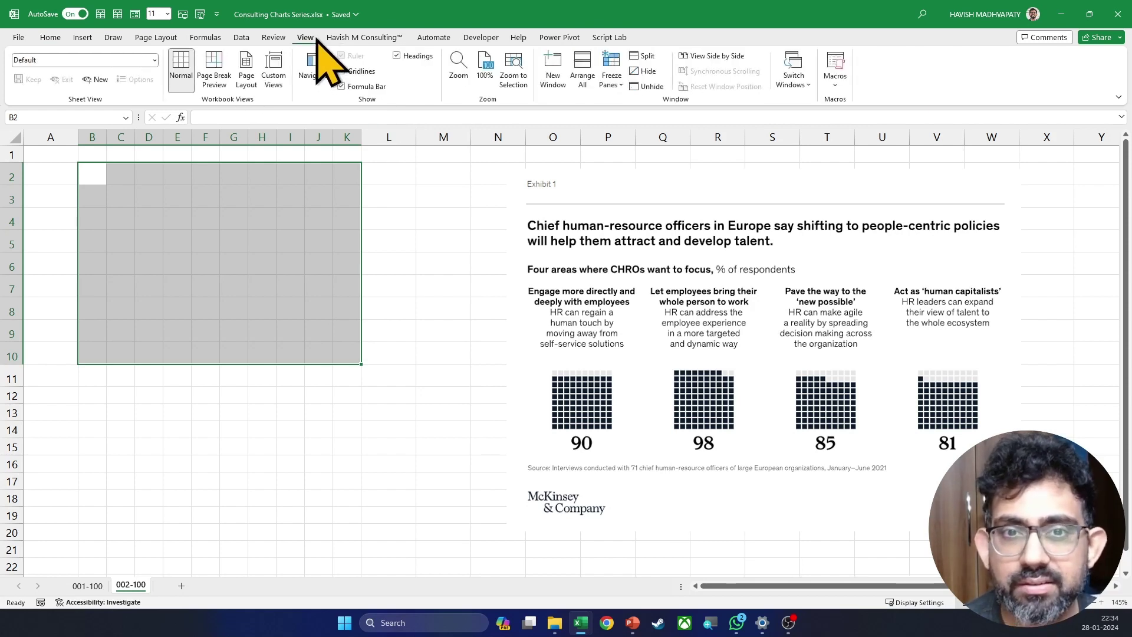
click(347, 72)
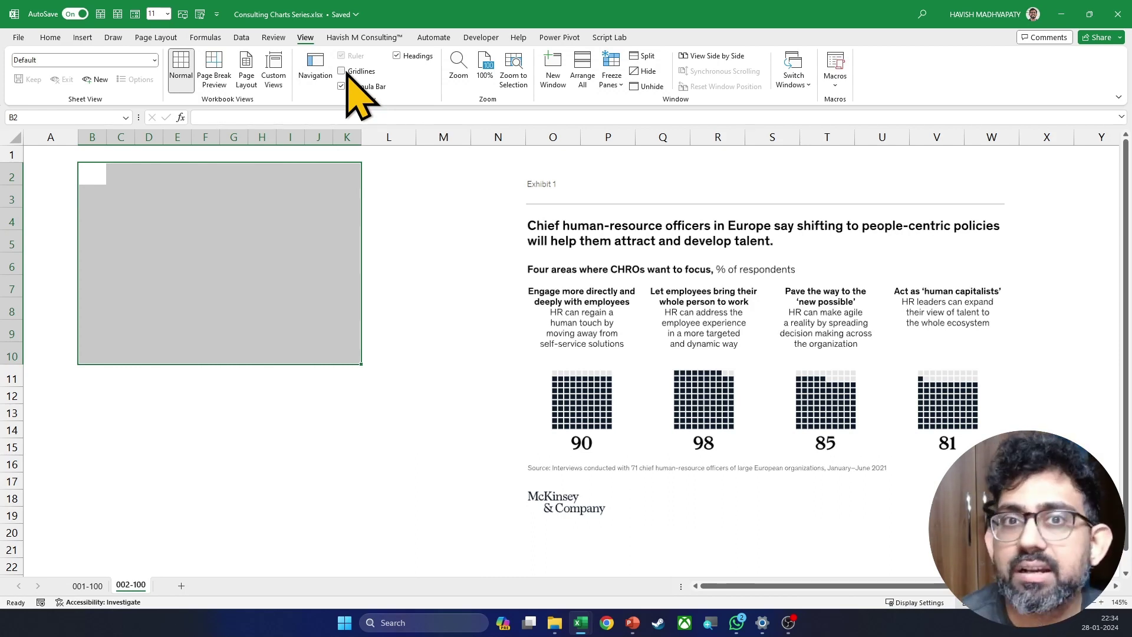
Try filling the range B2:K10 with light gray, and undo the fill and the gridline change.
click(51, 37)
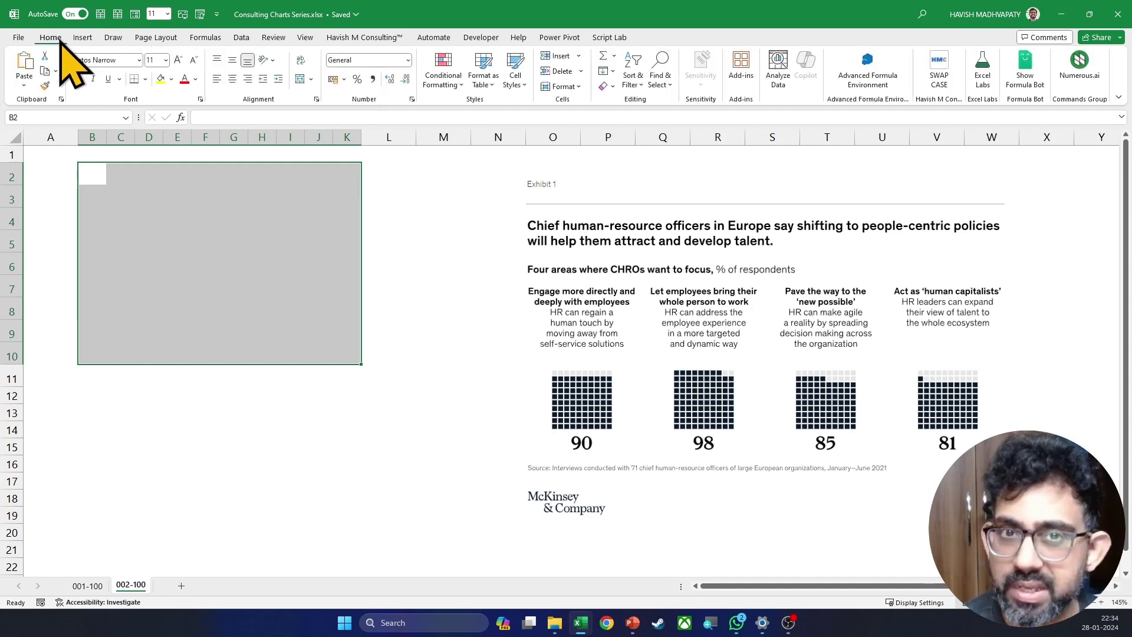
click(171, 79)
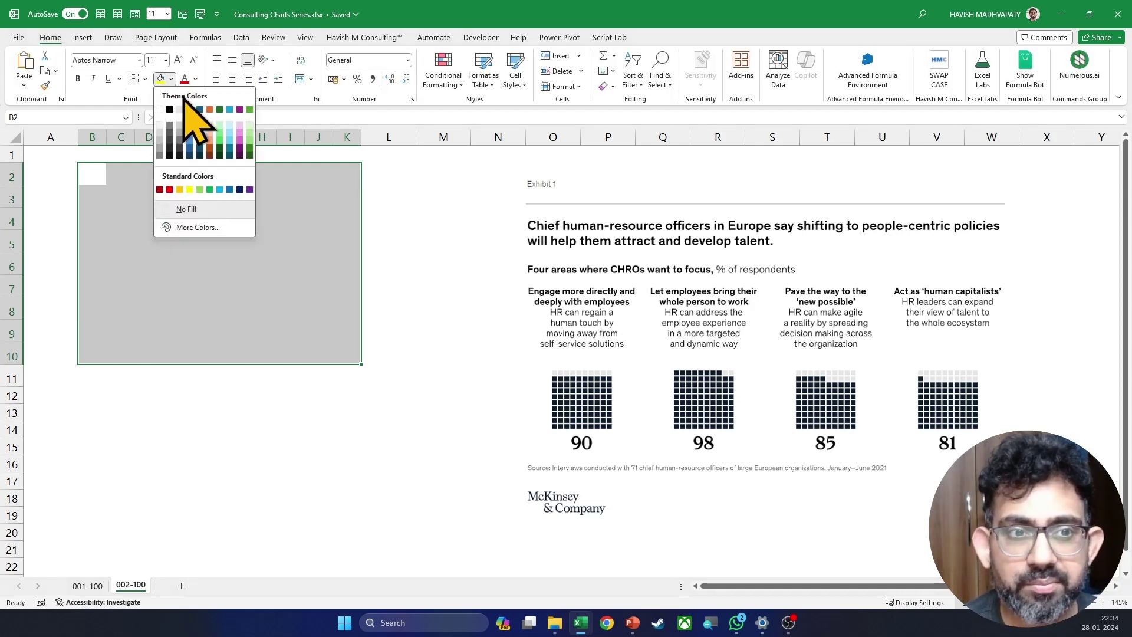
click(159, 124)
click(262, 286)
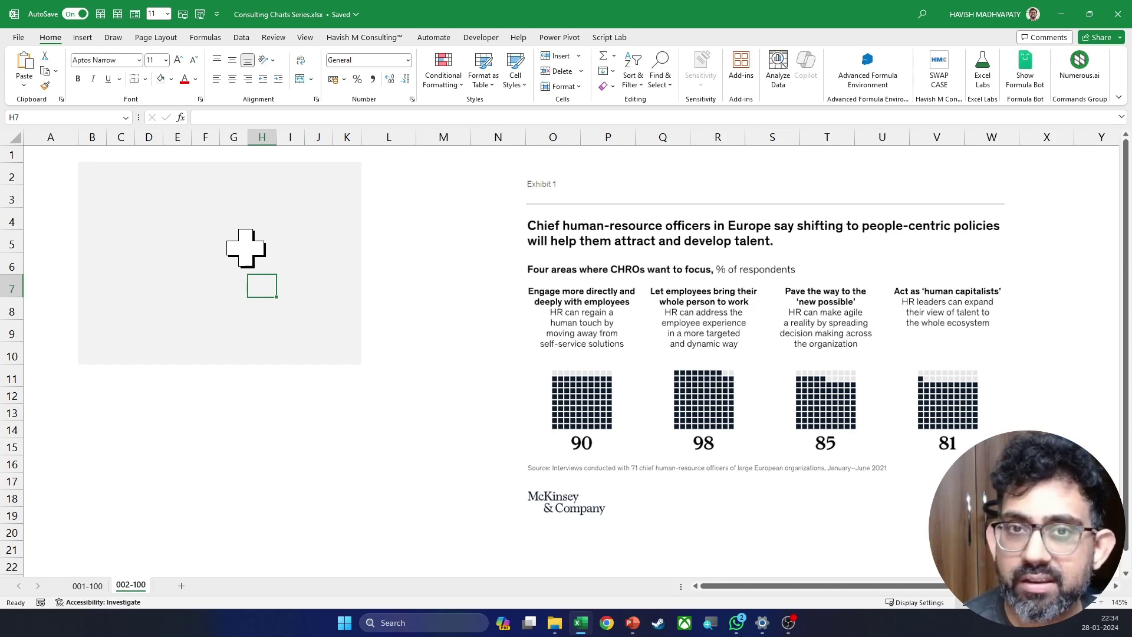
key(ctrl+z)
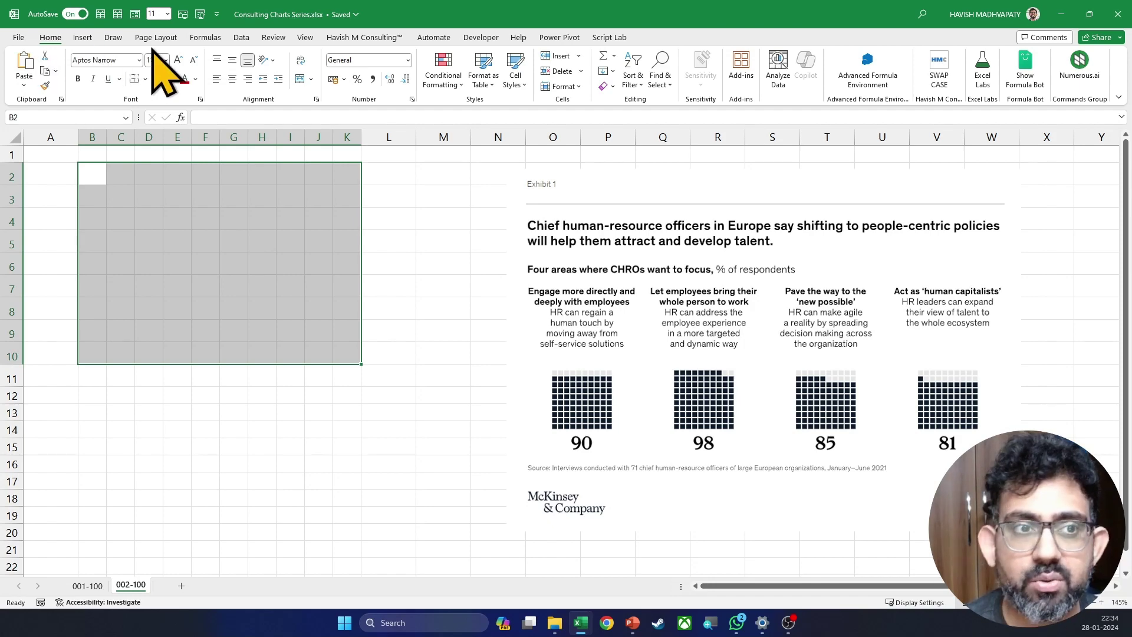
Draw a square about 8 cm by 8 cm with the Rectangle shape, starting at the upper corner of cell B2.
click(84, 37)
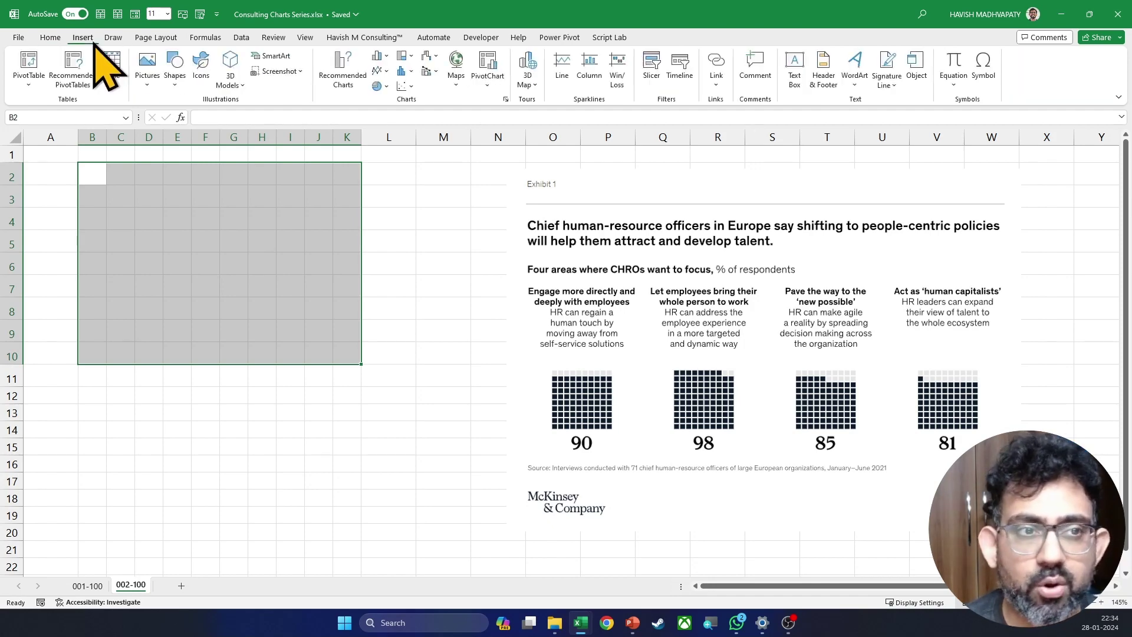
click(175, 86)
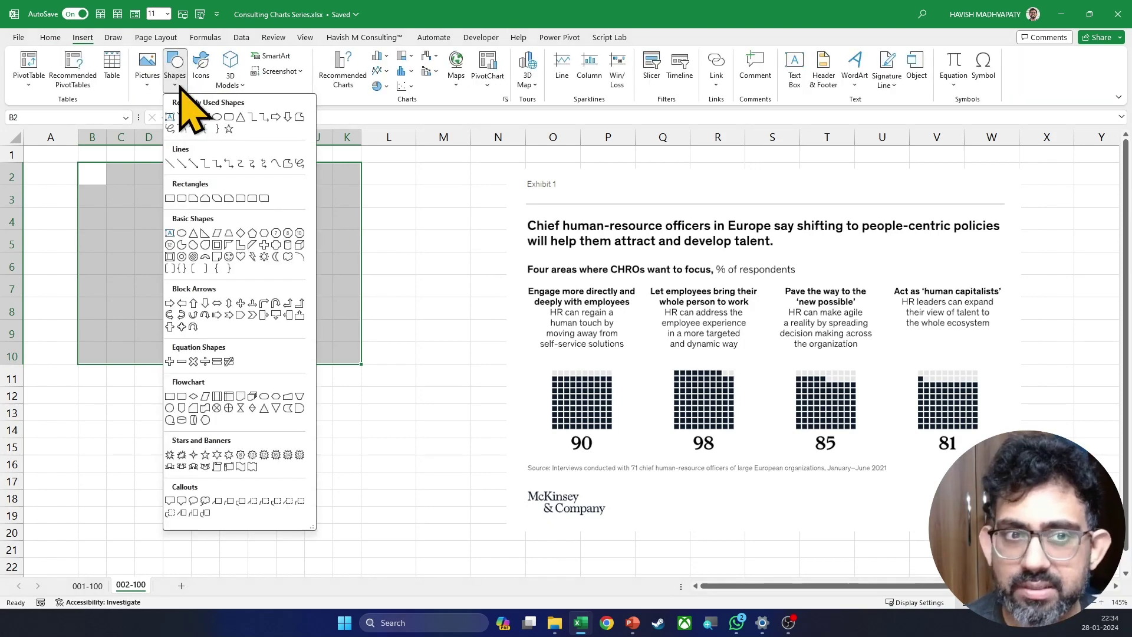
click(207, 117)
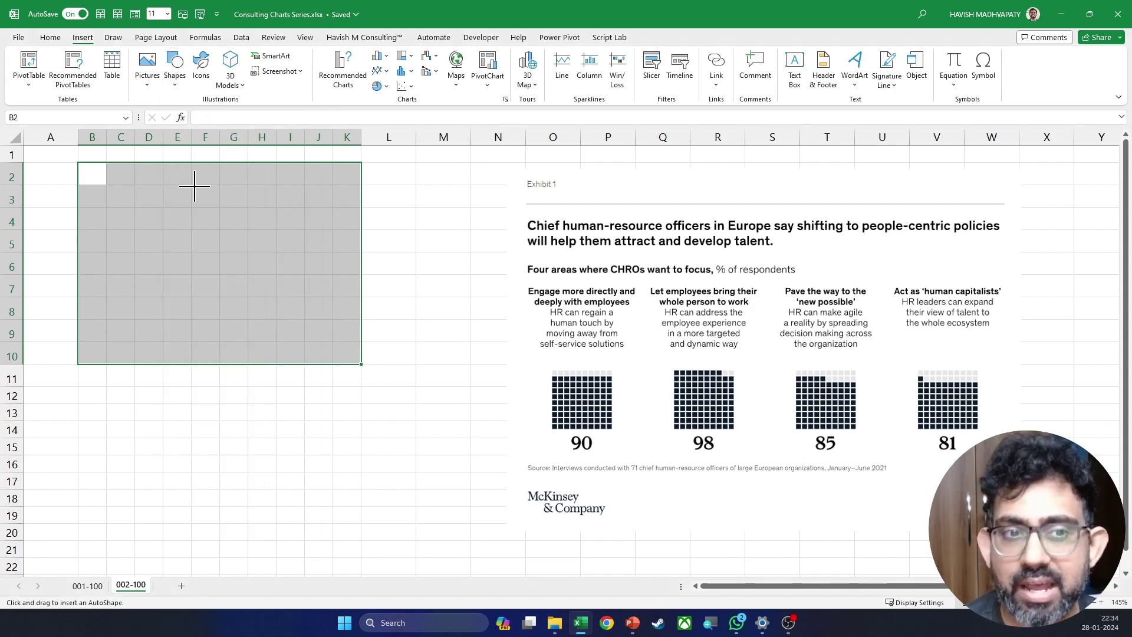
mouse_move(172, 176)
mouse_down()
mouse_move(462, 405)
mouse_move(369, 346)
mouse_move(435, 380)
mouse_move(281, 354)
mouse_up()
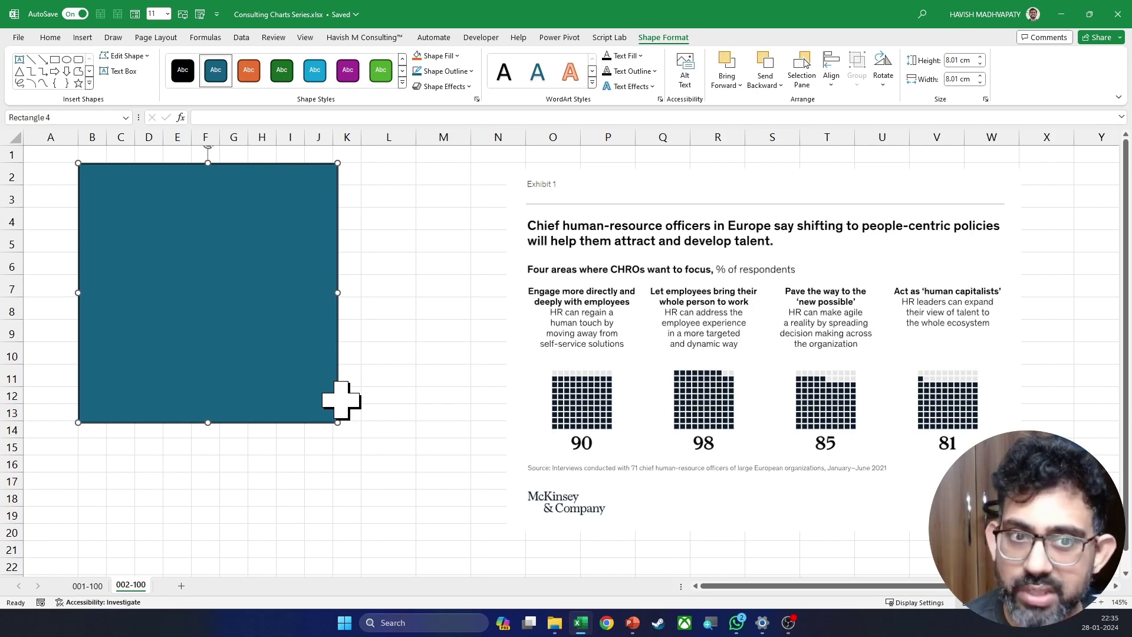
Try widening columns B to K to 4.1 by selecting B2:K2, and undo the width change.
click(95, 154)
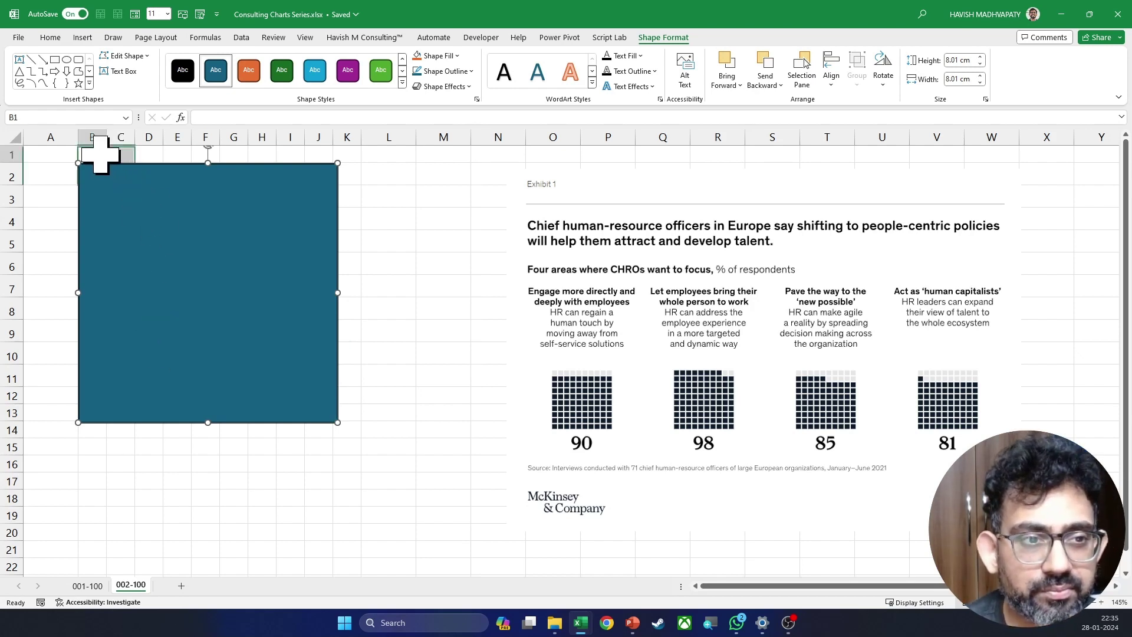
key(Down)
key(Caps_Lock)
key(Right)
key(Right)
key(Right)
key(Right)
key(Right)
key(Right)
key(Right)
key(Right)
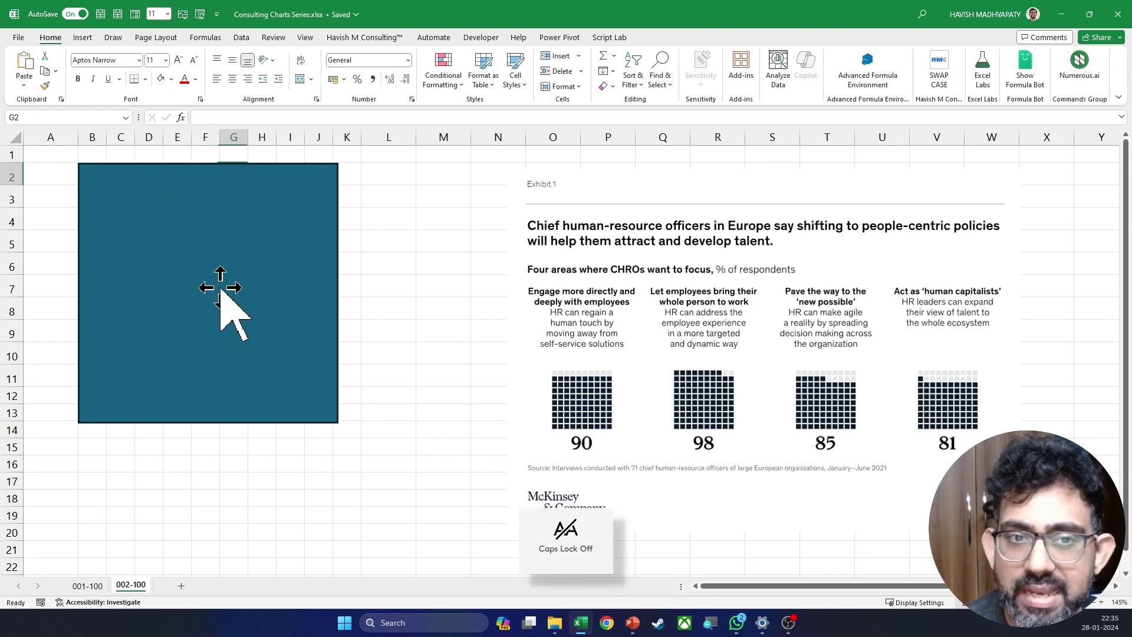
key(Right)
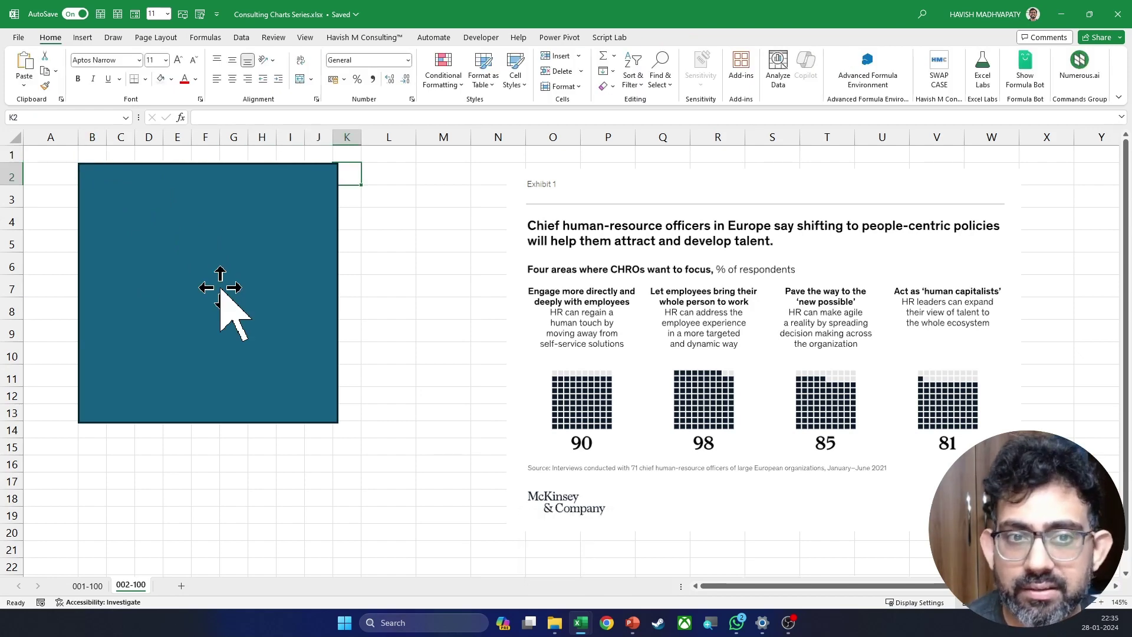
key(shift+Left)
key(shift+Left)
key(shift+Left)
key(shift+Left)
key(shift+Left)
key(shift+Left)
key(shift+Left)
key(shift+Left)
key(shift+Left)
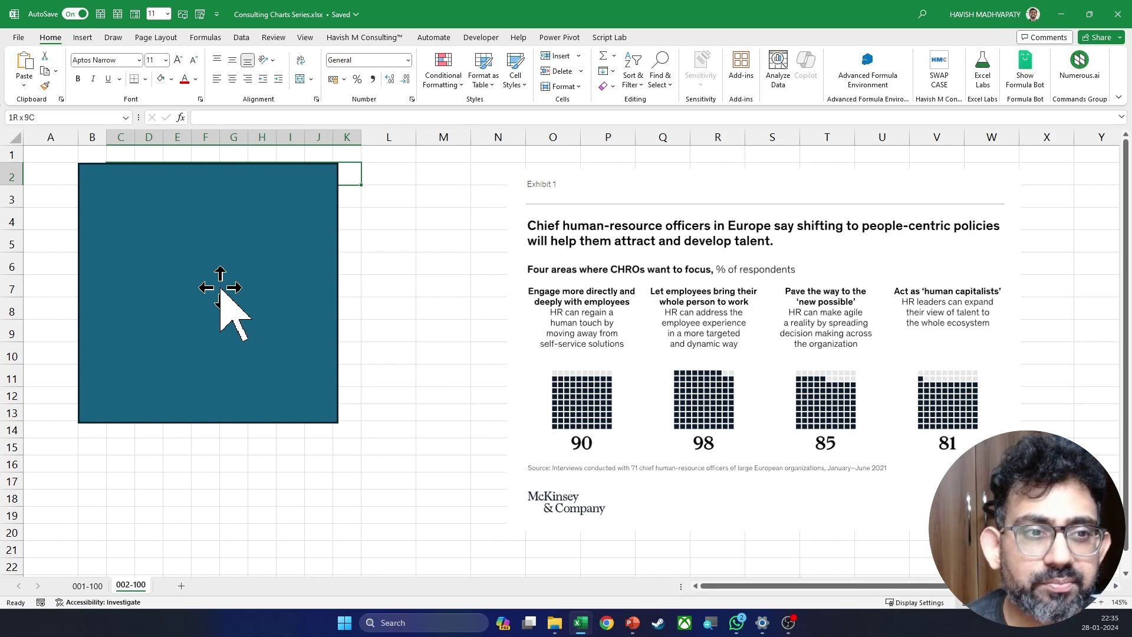
click(554, 87)
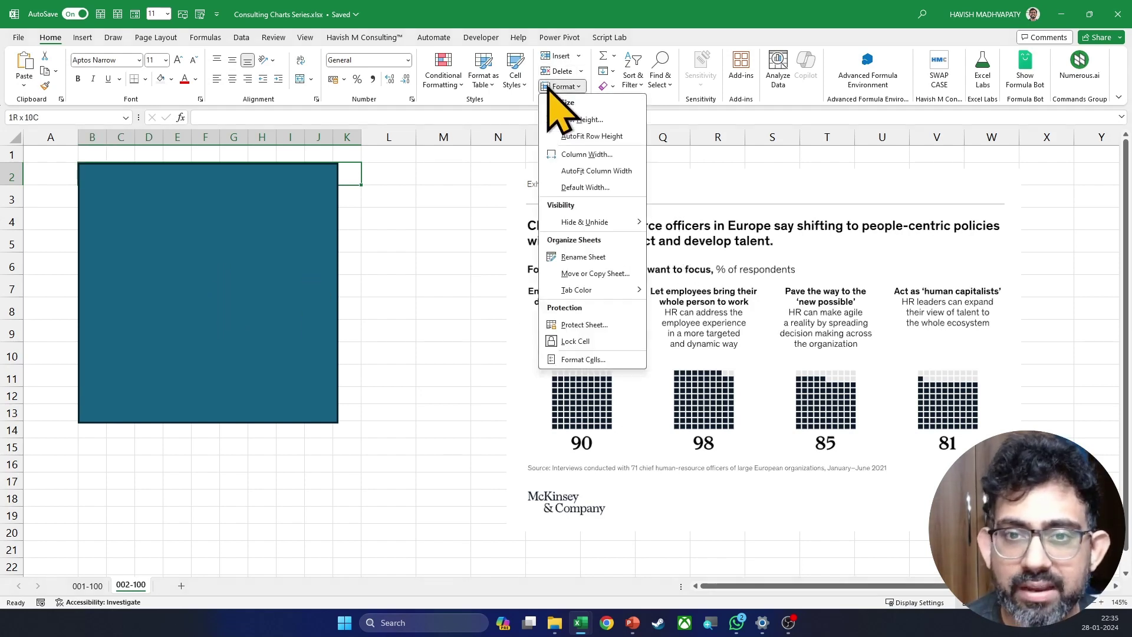
click(587, 155)
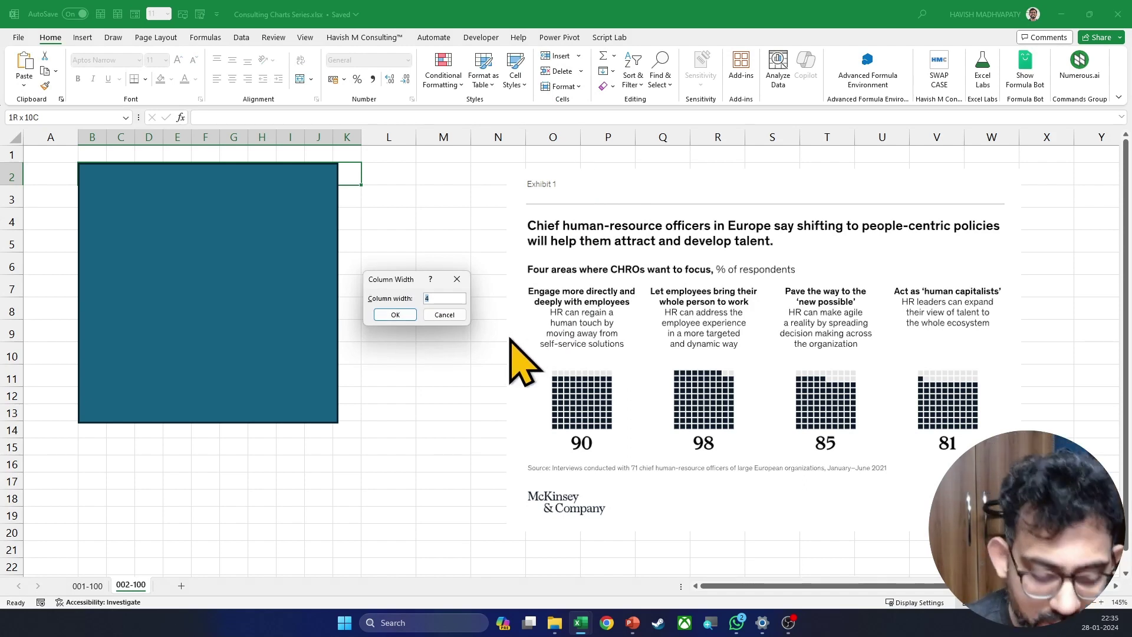
text(4.1)
key(Return)
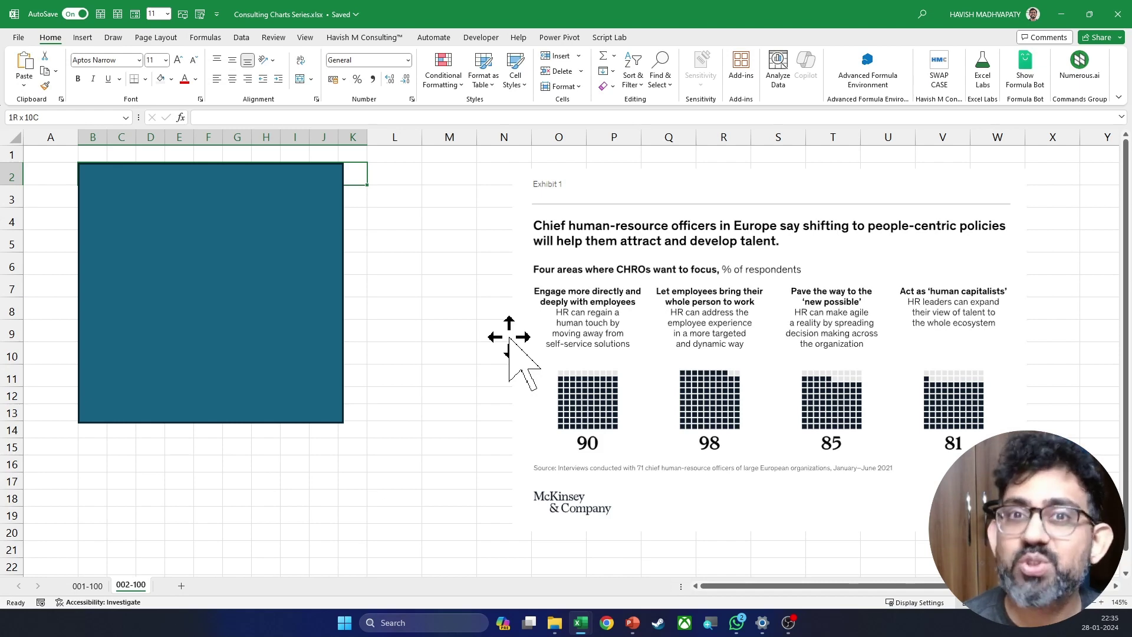
key(ctrl+z)
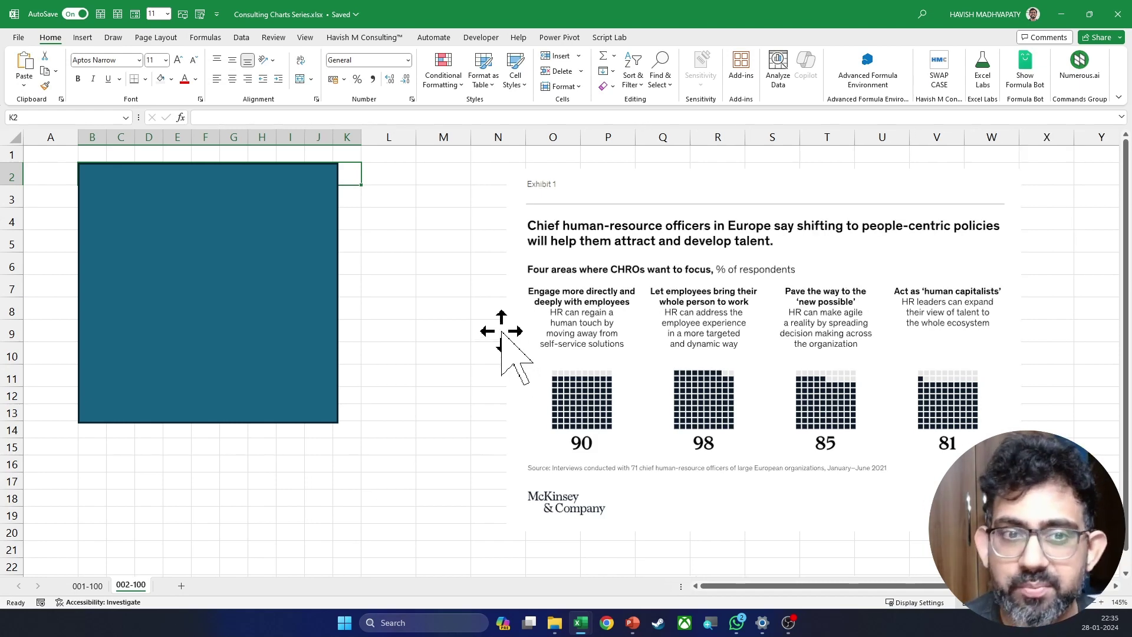
Set the blue square's positioning property to "Don't move or size with cells".
right_click(260, 233)
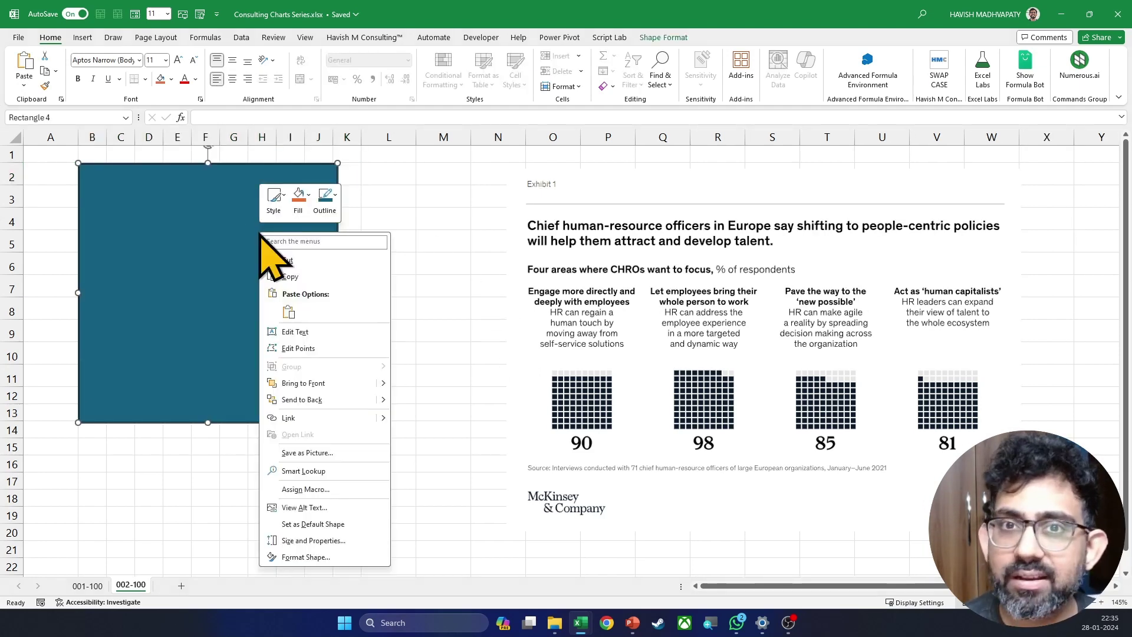
click(305, 540)
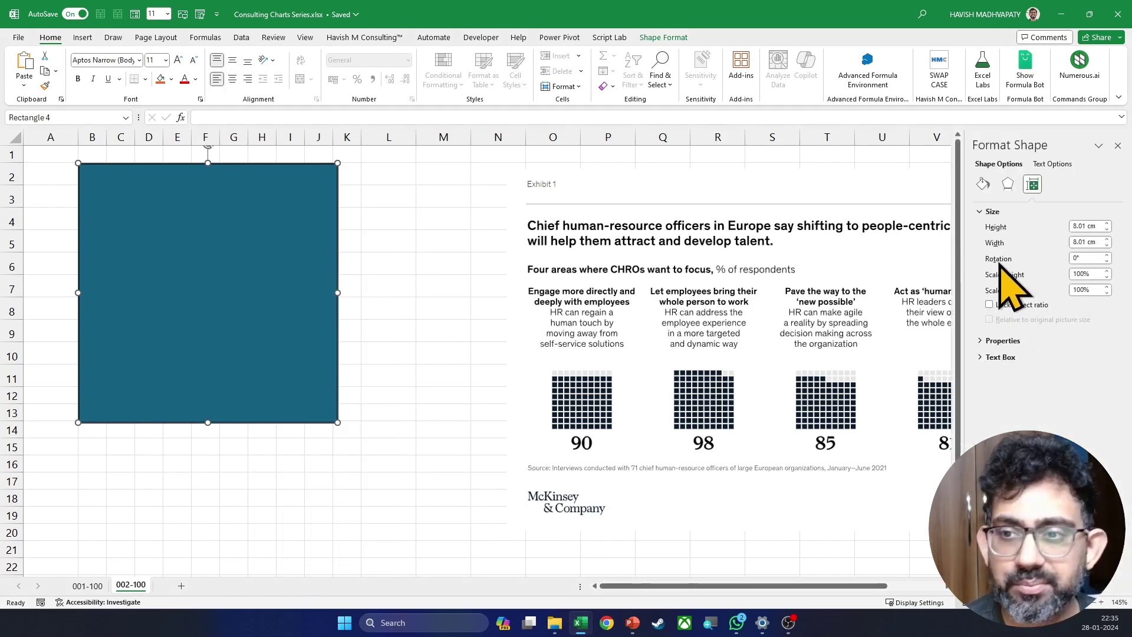
click(1002, 341)
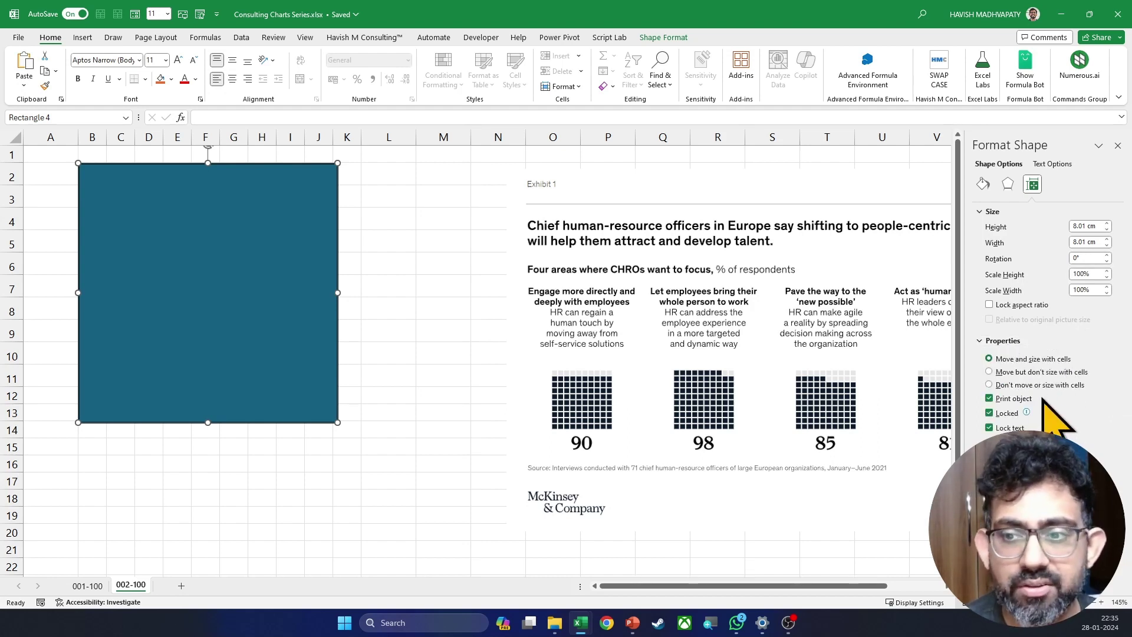
click(999, 385)
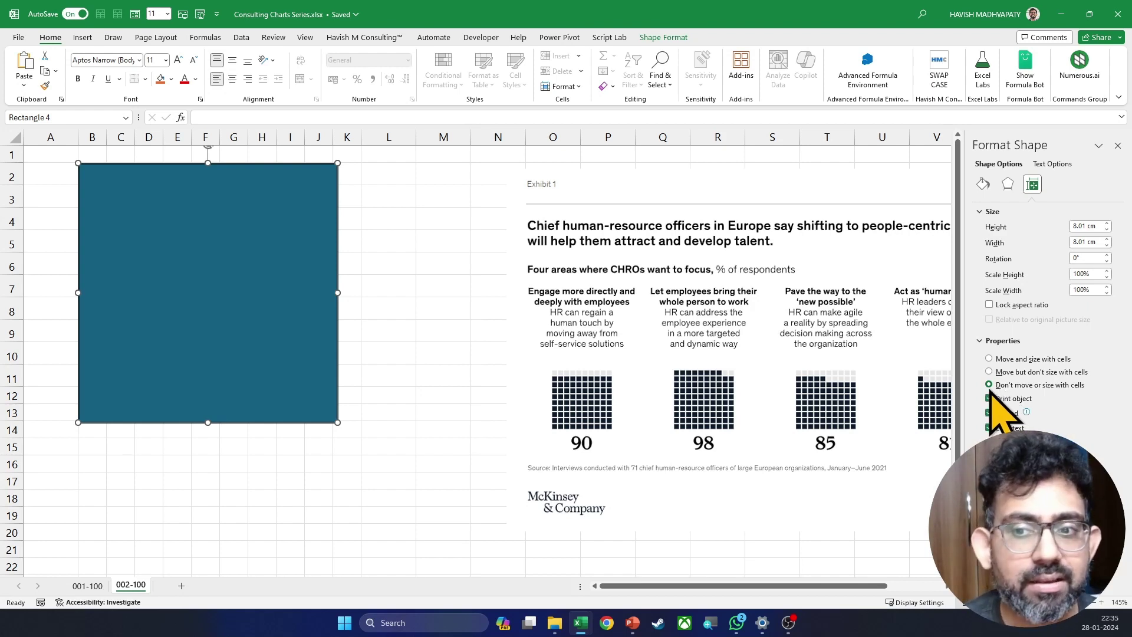
Close the shape's format settings and set the width of columns B to K to 4.1, using the cells B2:K2.
click(1117, 145)
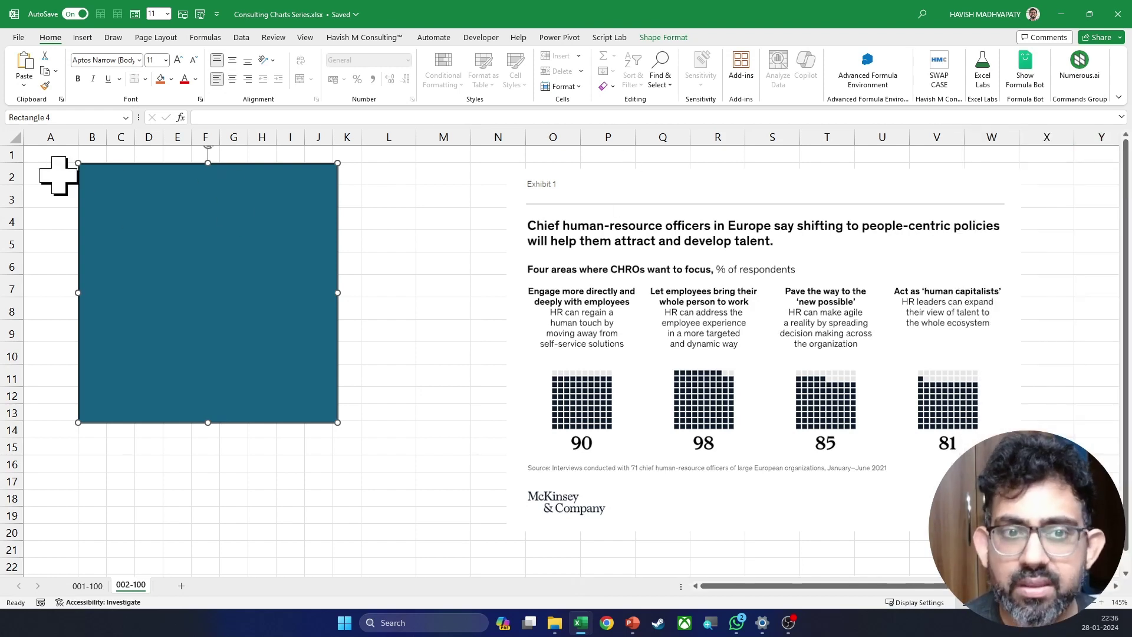
key(Escape)
key(Left)
key(Left)
key(Left)
key(Left)
key(Left)
key(Left)
key(Left)
key(Left)
key(Left)
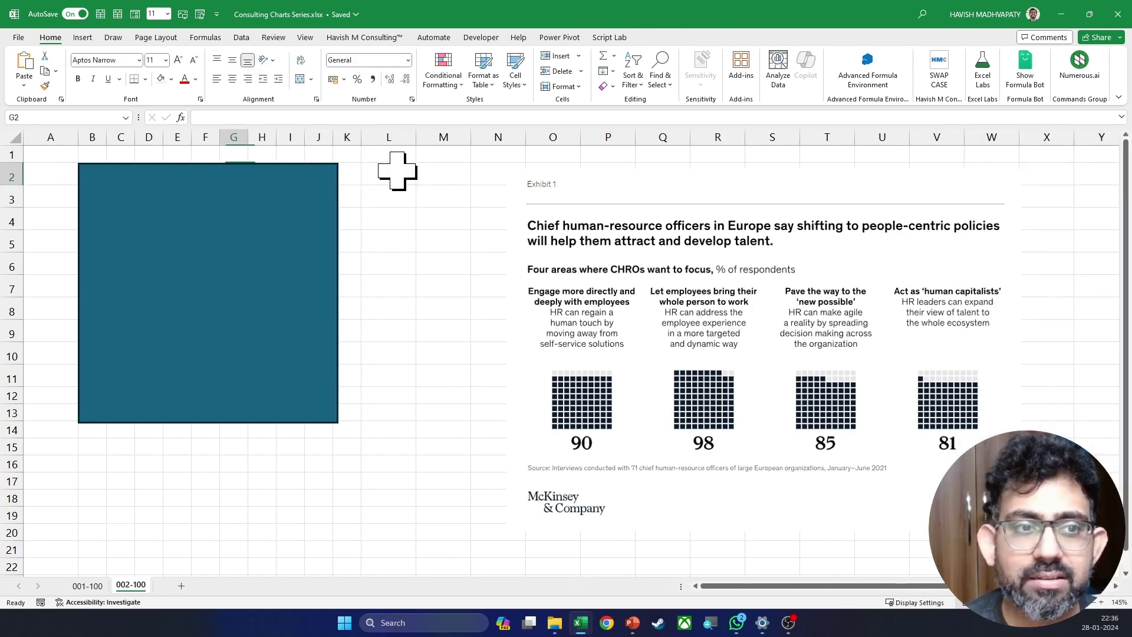
key(shift+Right)
key(shift+Right)
key(shift+Right)
key(shift+Right)
key(shift+Right)
key(shift+Right)
key(shift+Right)
key(shift+Right)
key(shift+Right)
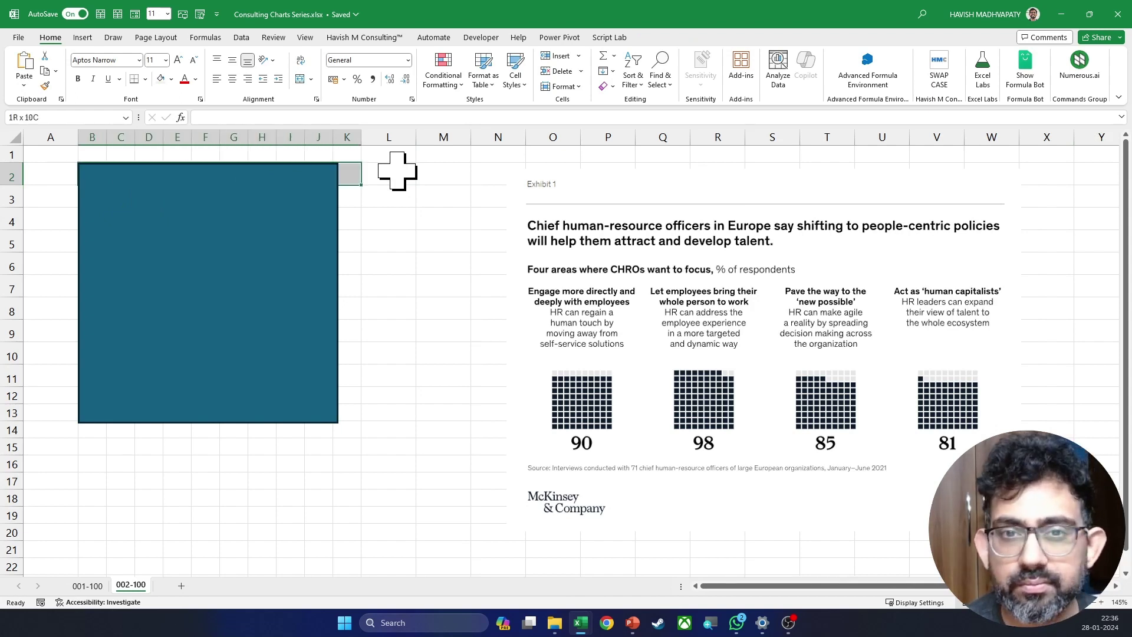
click(561, 86)
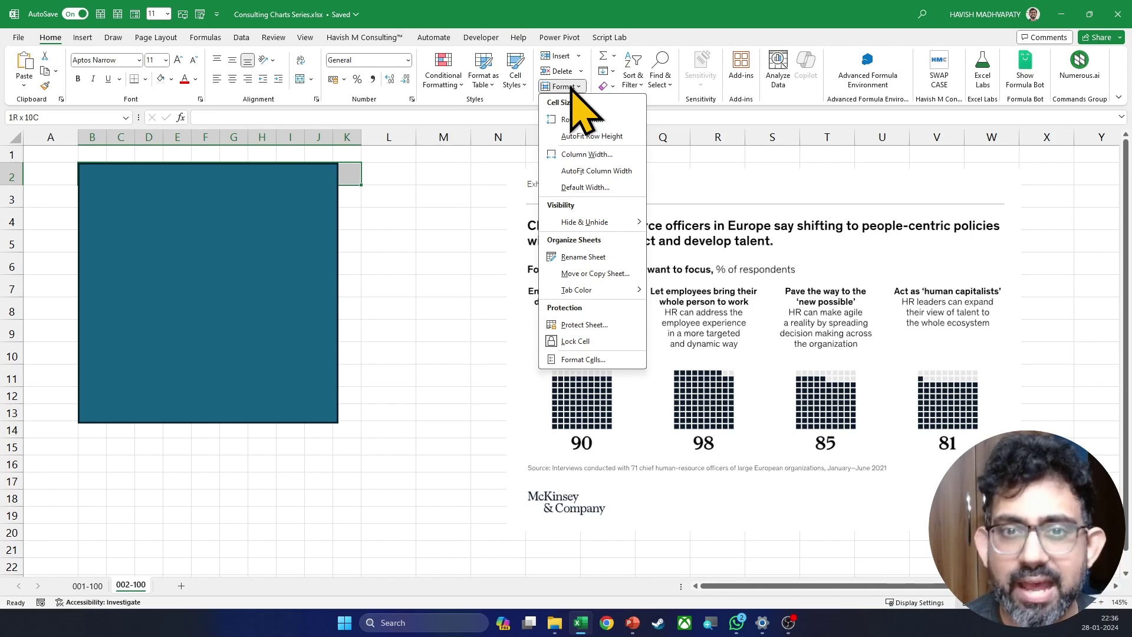
click(585, 154)
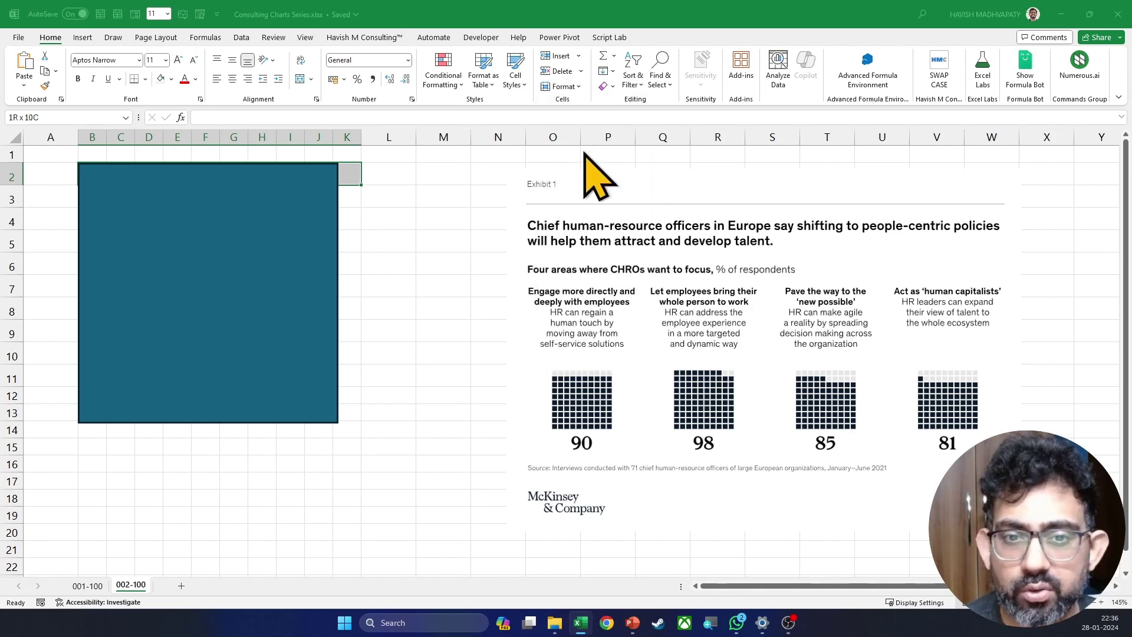
text(4.1)
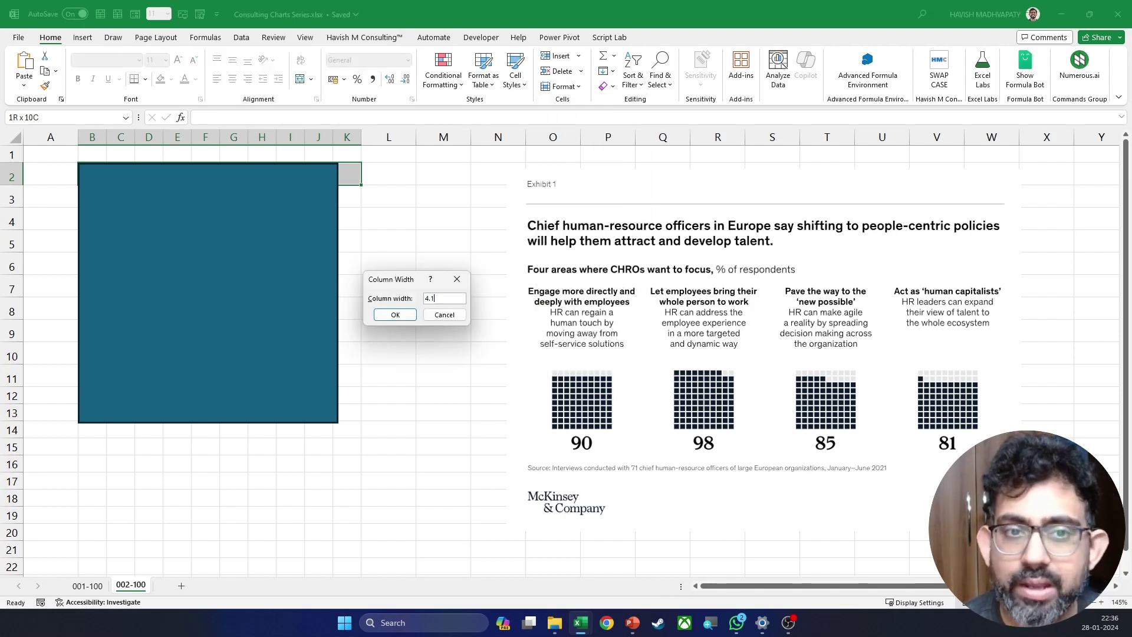
key(Return)
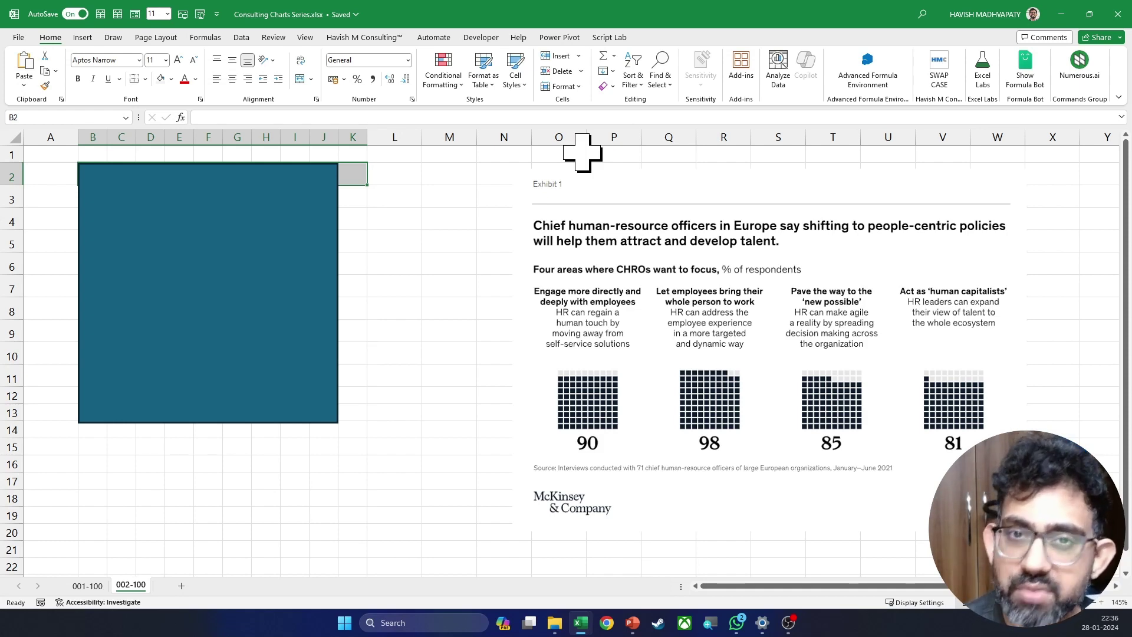
Set the height of rows 2 to 11 to 22, using the cells A2:A11.
key(Down)
key(Right)
key(Up)
key(Left)
key(Left)
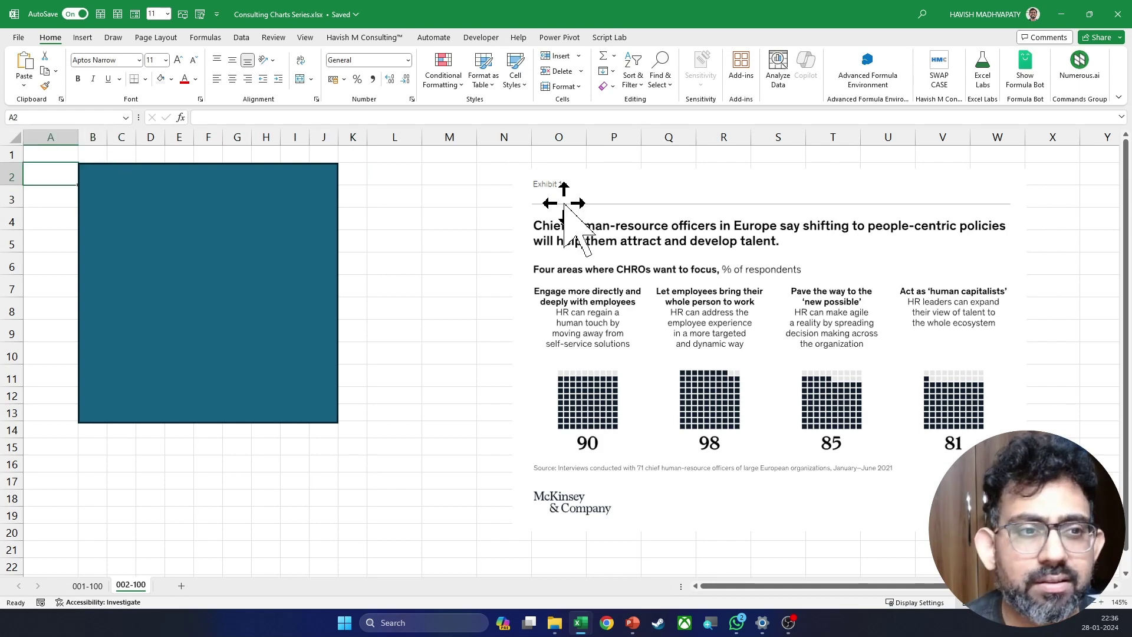
key(shift+Down)
key(shift+Down)
key(shift+Down)
key(shift+Down)
key(shift+Down)
key(shift+Down)
key(shift+Down)
key(shift+Down)
key(shift+Down)
key(shift+Down)
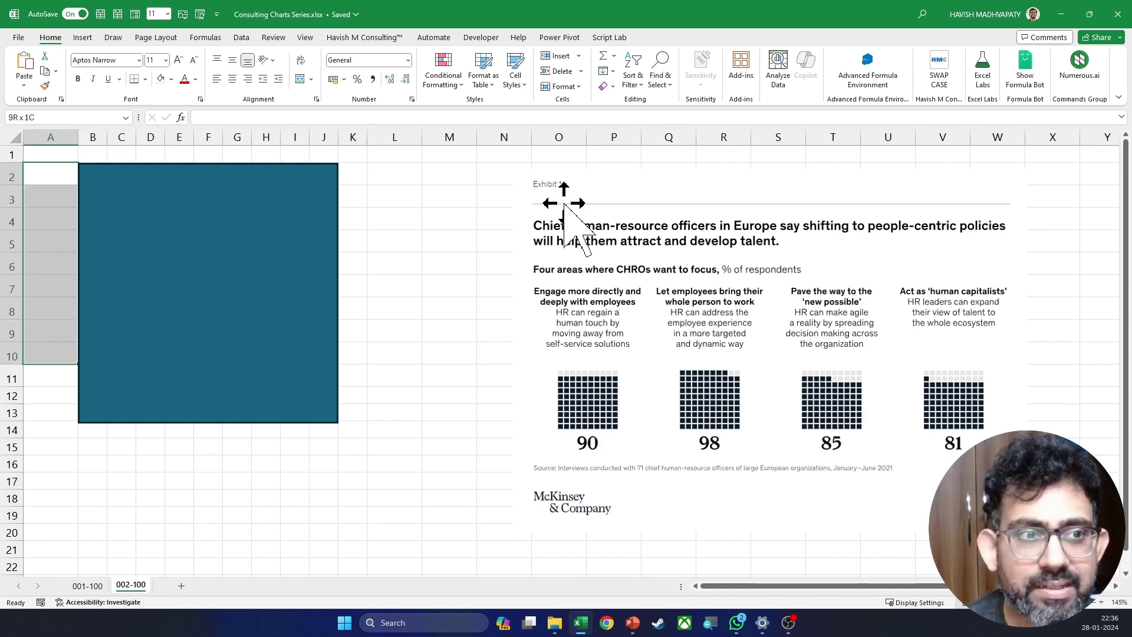
key(shift+Up)
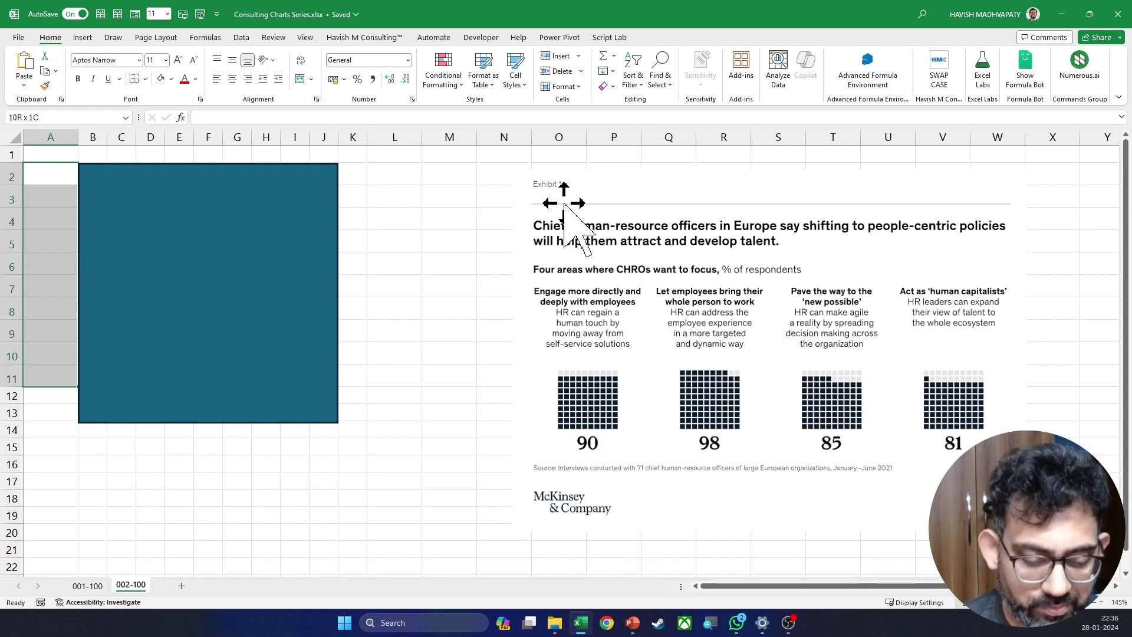
click(572, 87)
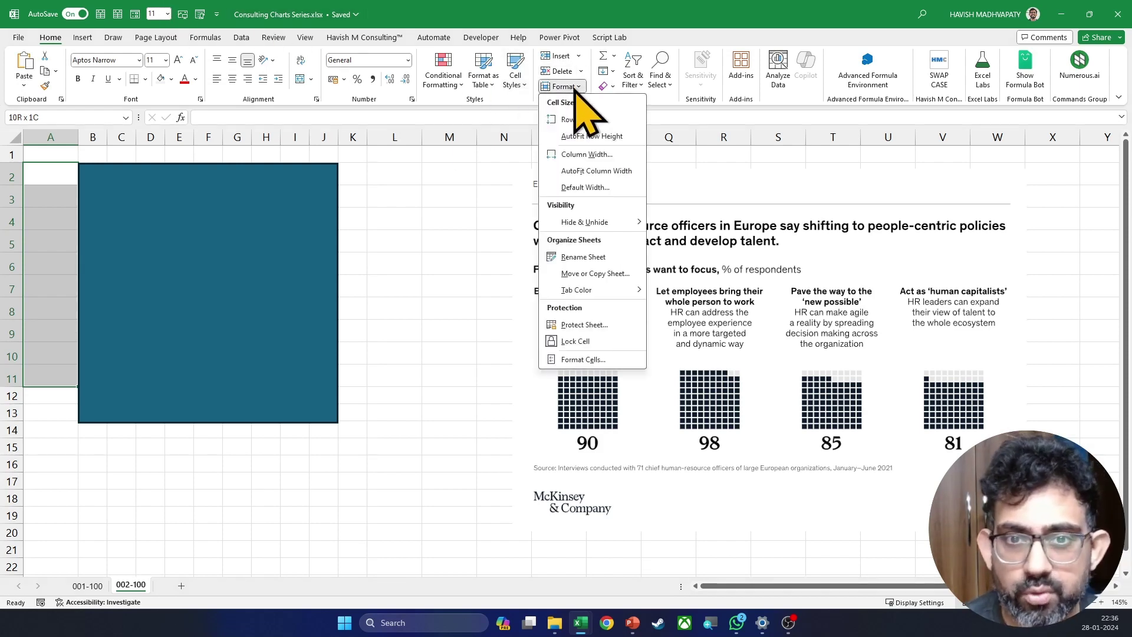
click(583, 121)
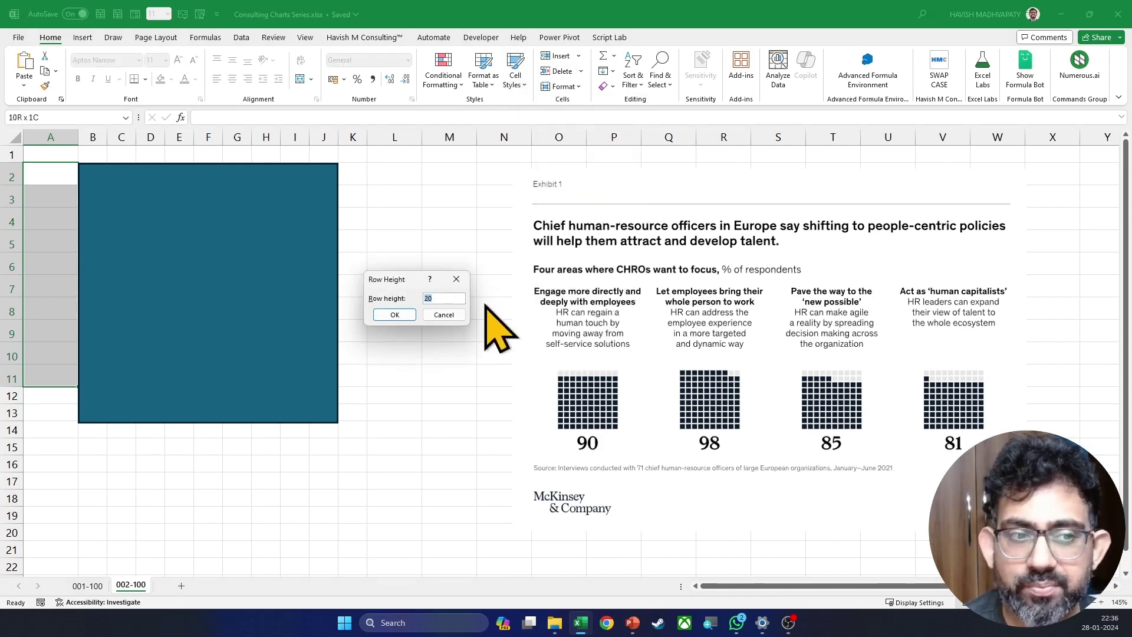
text(22)
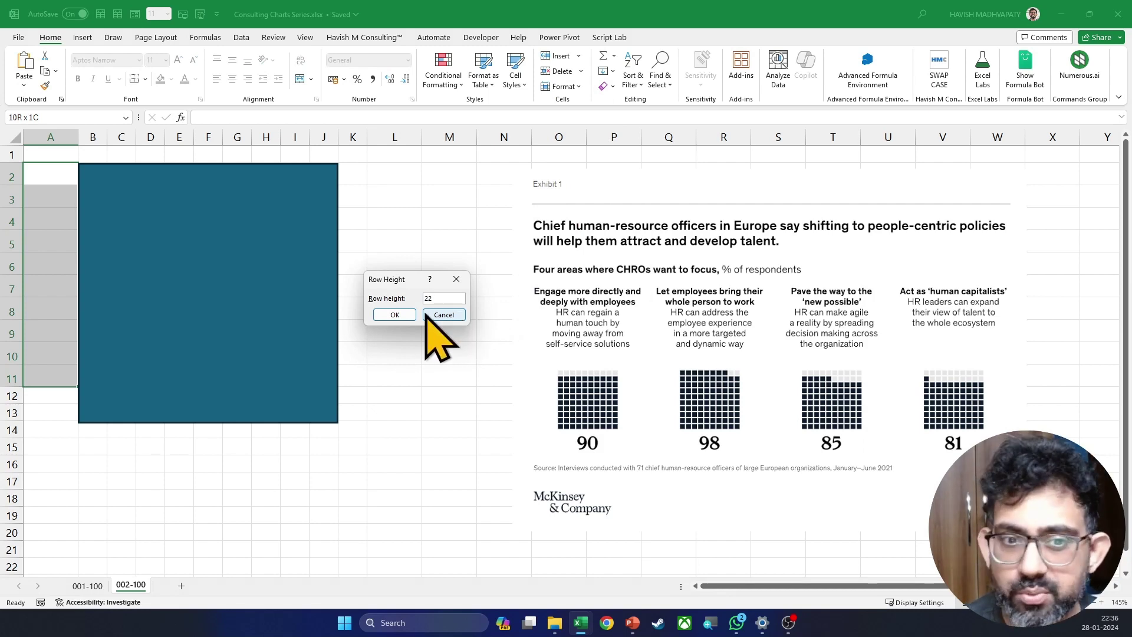
click(396, 316)
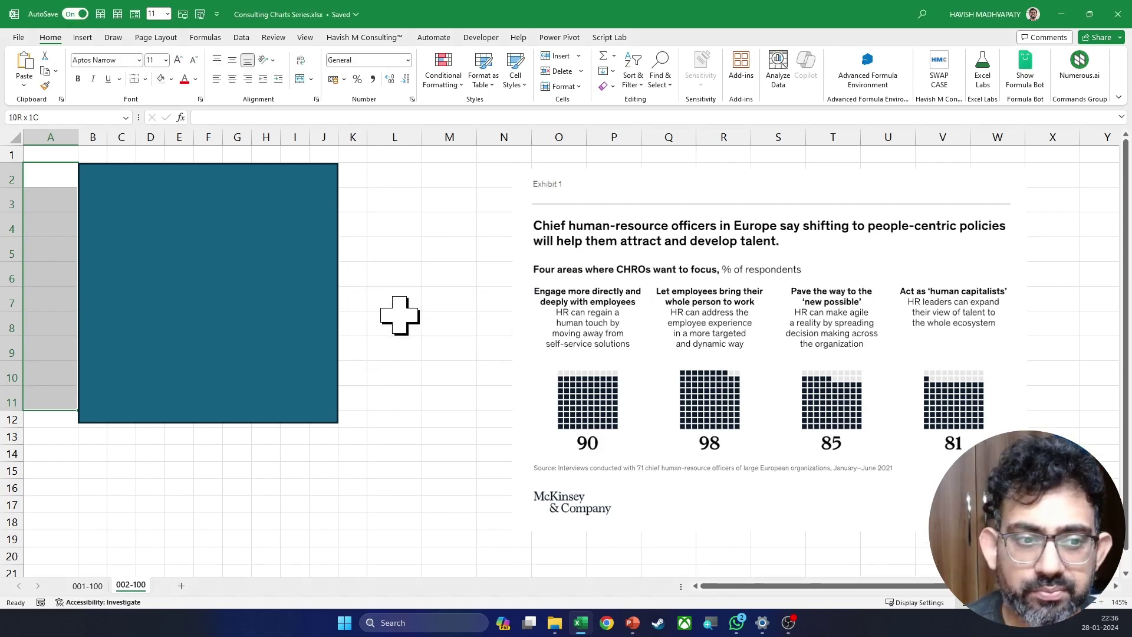
Increase the row height of the ten selected rows, 2 to 11, to 23.
click(558, 86)
click(583, 120)
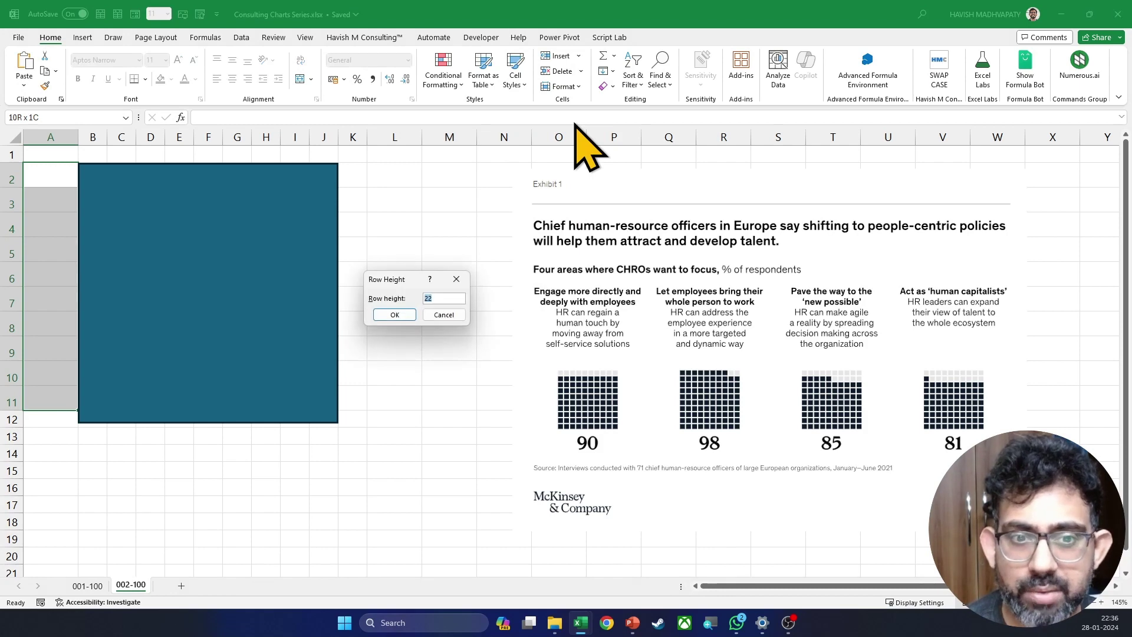
text(23)
key(Return)
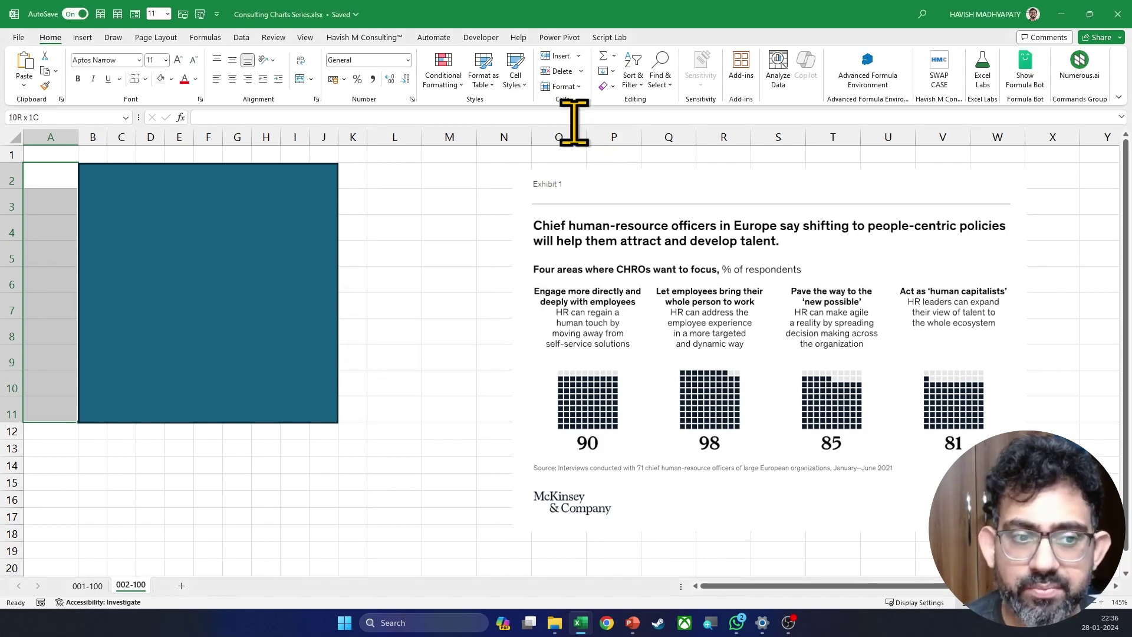
Delete the blue guide square that covers the resized cells.
click(455, 277)
click(244, 265)
key(Delete)
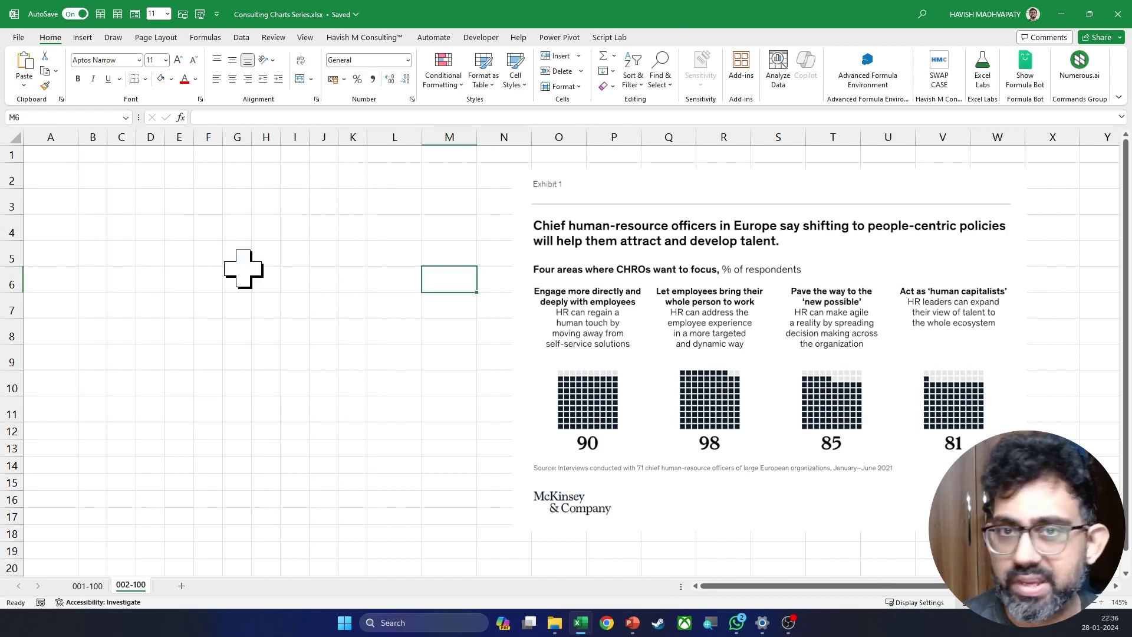
Fill the range B2:K11 with light gray and hide the worksheet gridlines.
drag(95, 180, 342, 401)
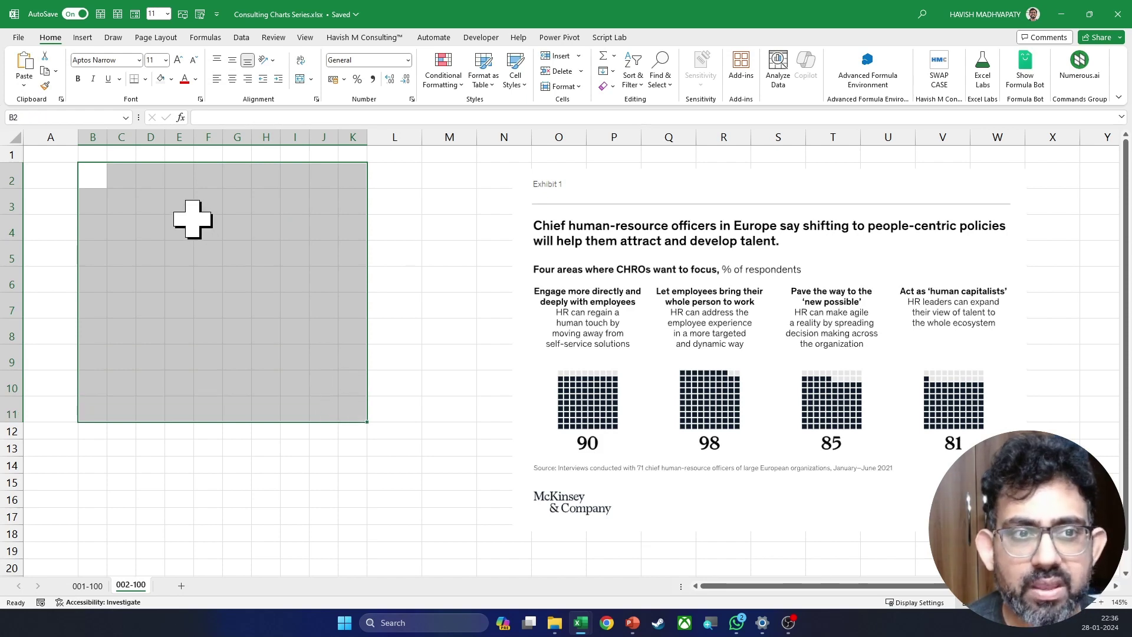
click(165, 85)
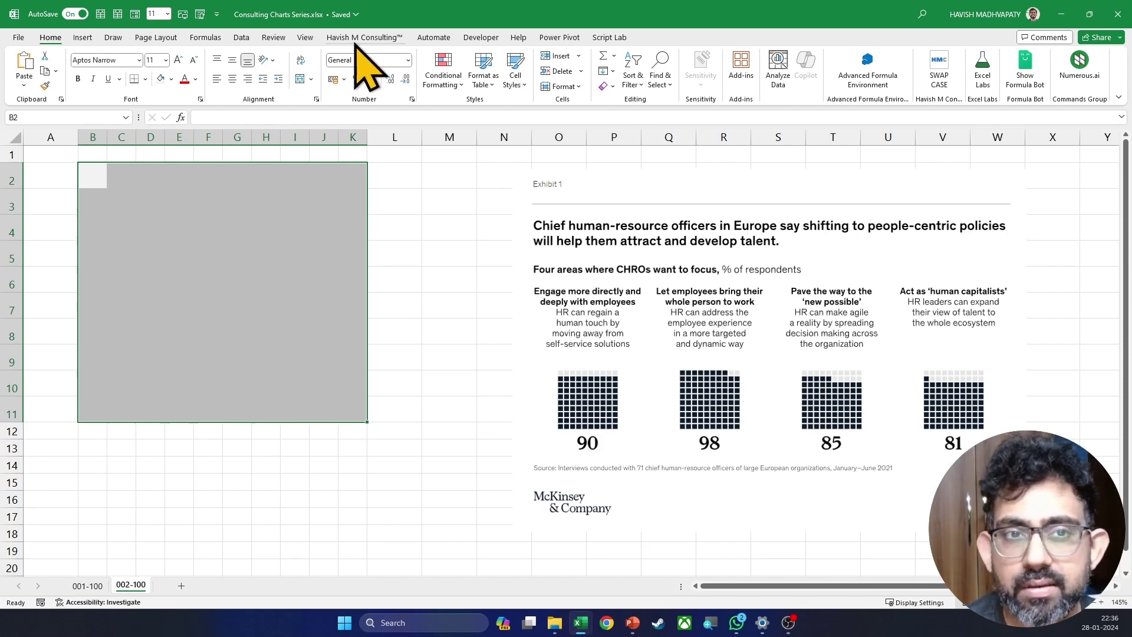
click(305, 37)
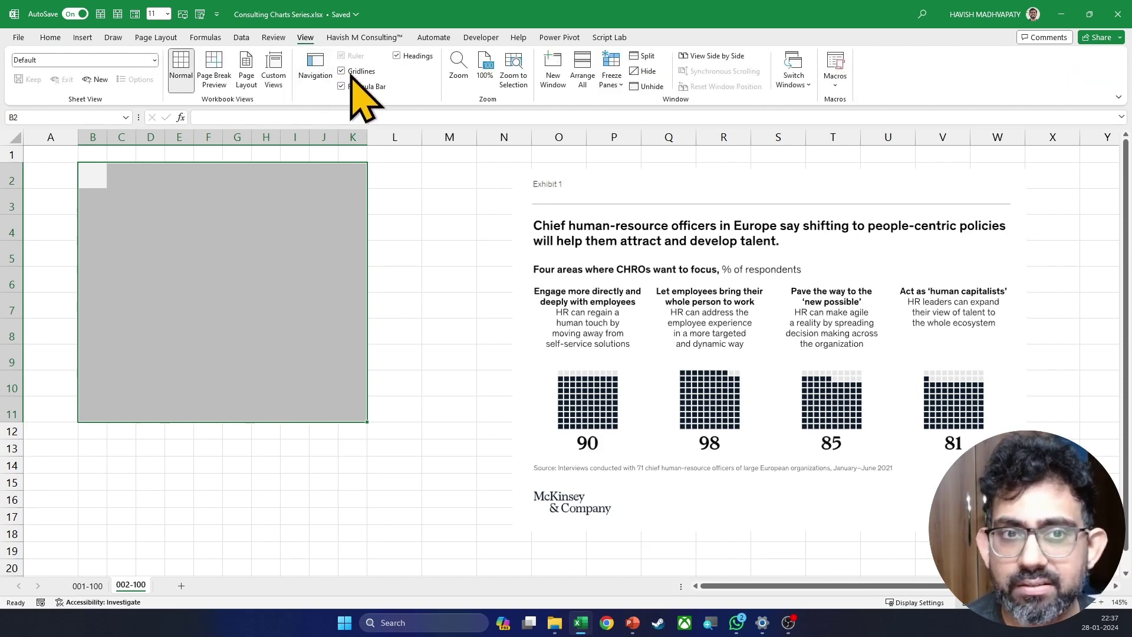
click(349, 72)
click(398, 177)
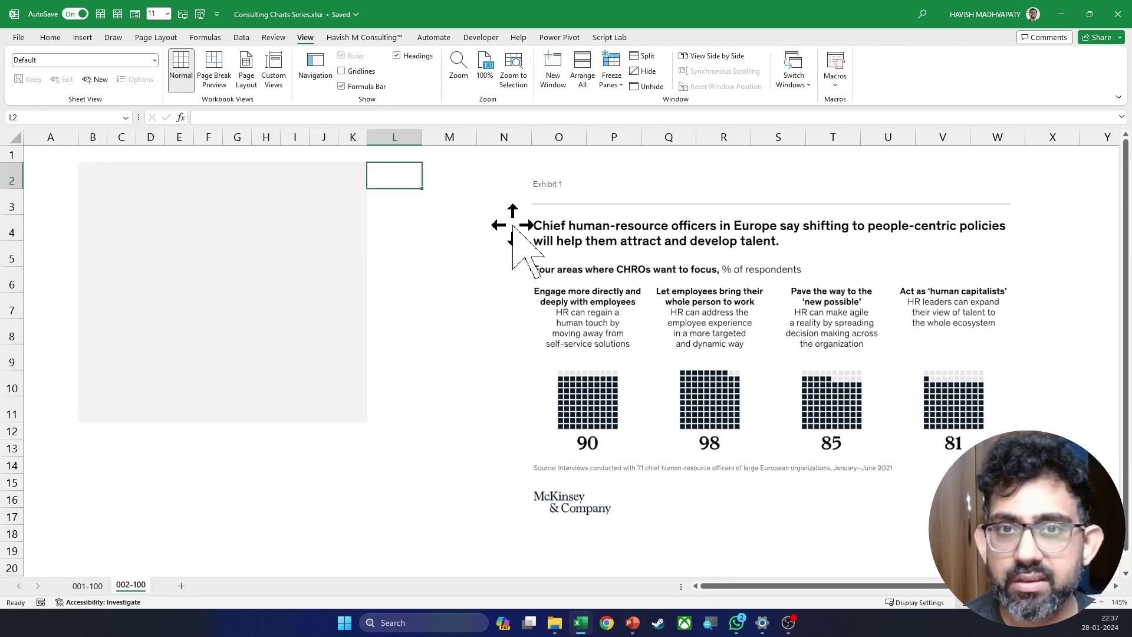
Add data validation to cell M2 that allows only a whole number between 1 and 100.
click(451, 176)
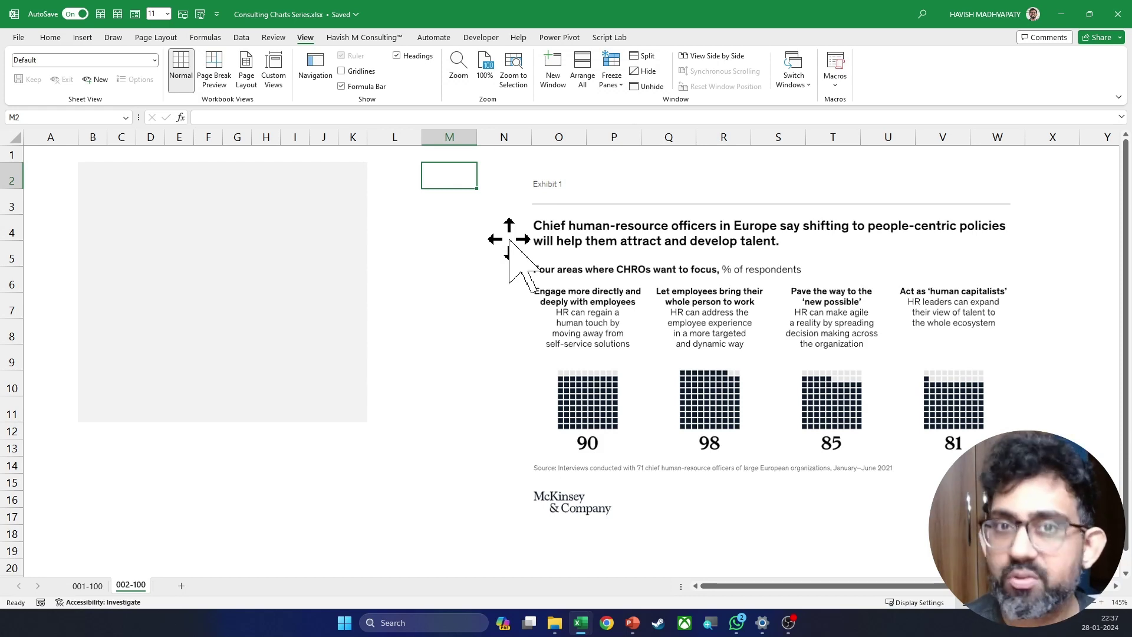
click(246, 39)
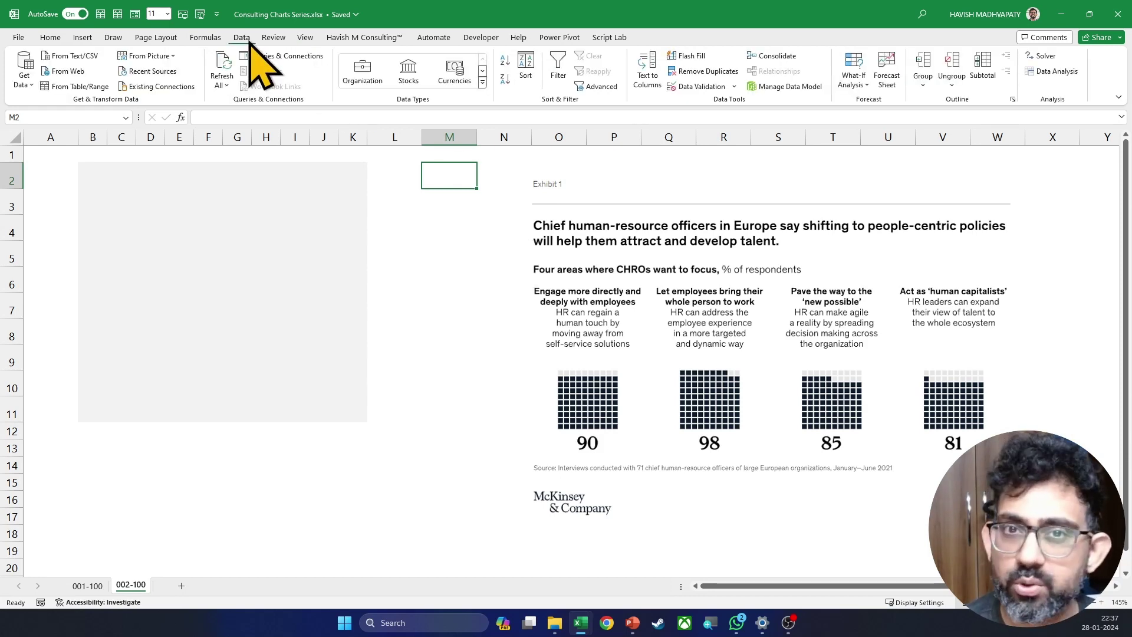
click(715, 88)
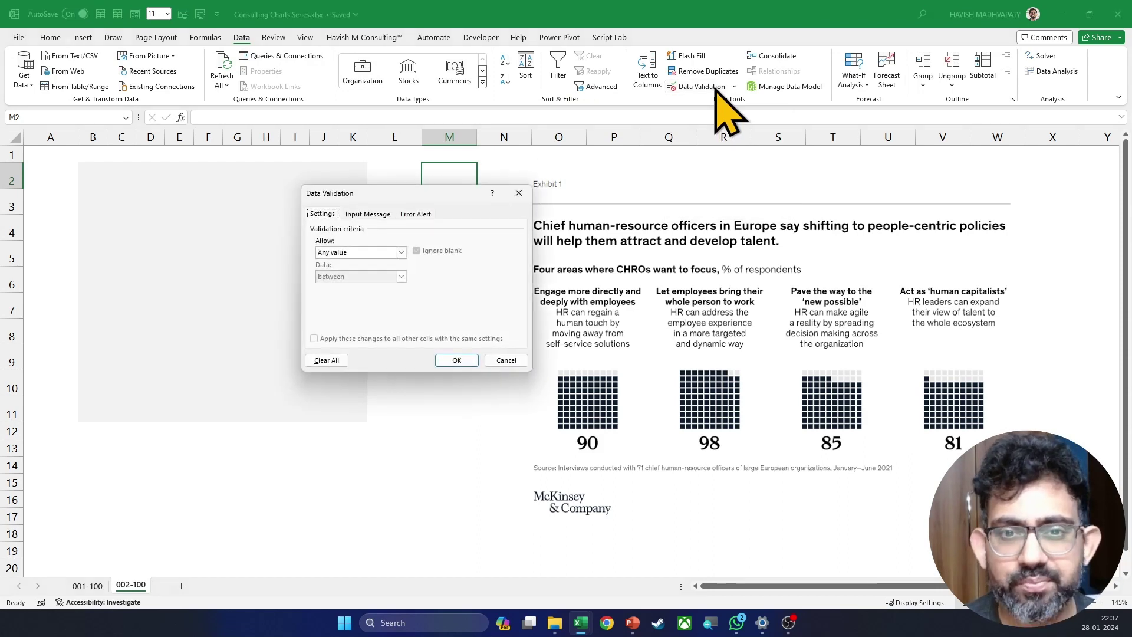
click(373, 252)
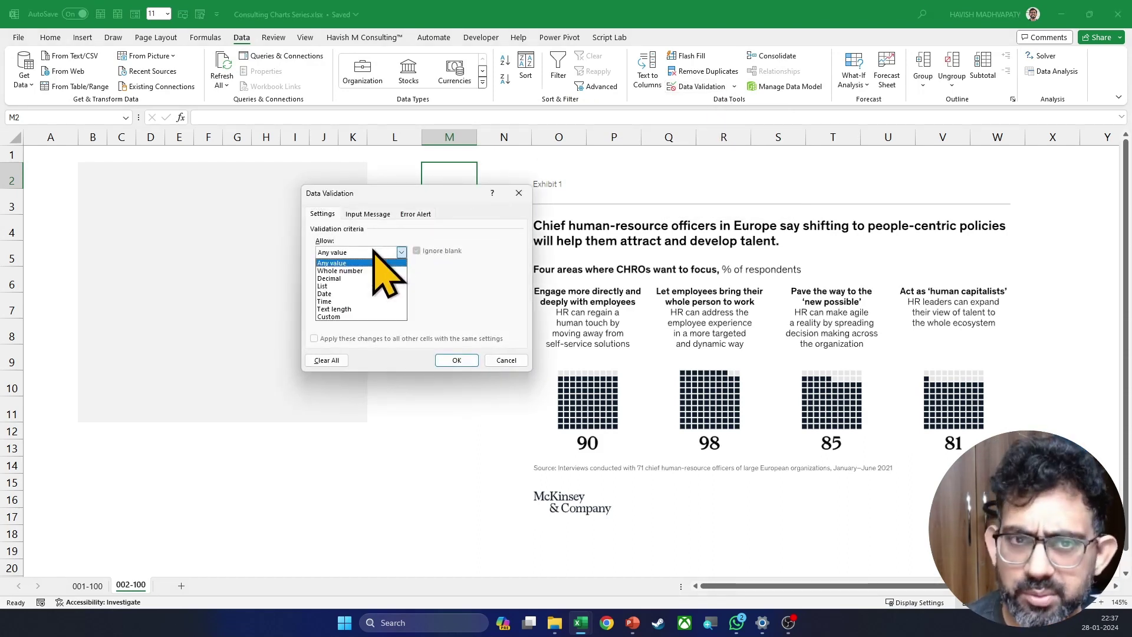
click(365, 270)
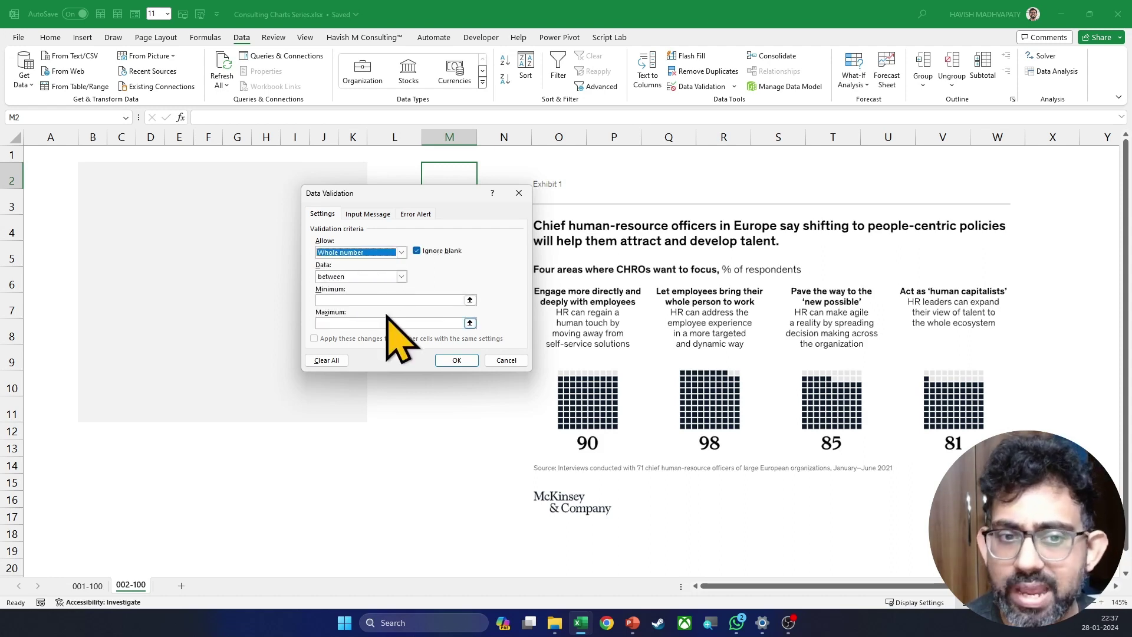
click(384, 300)
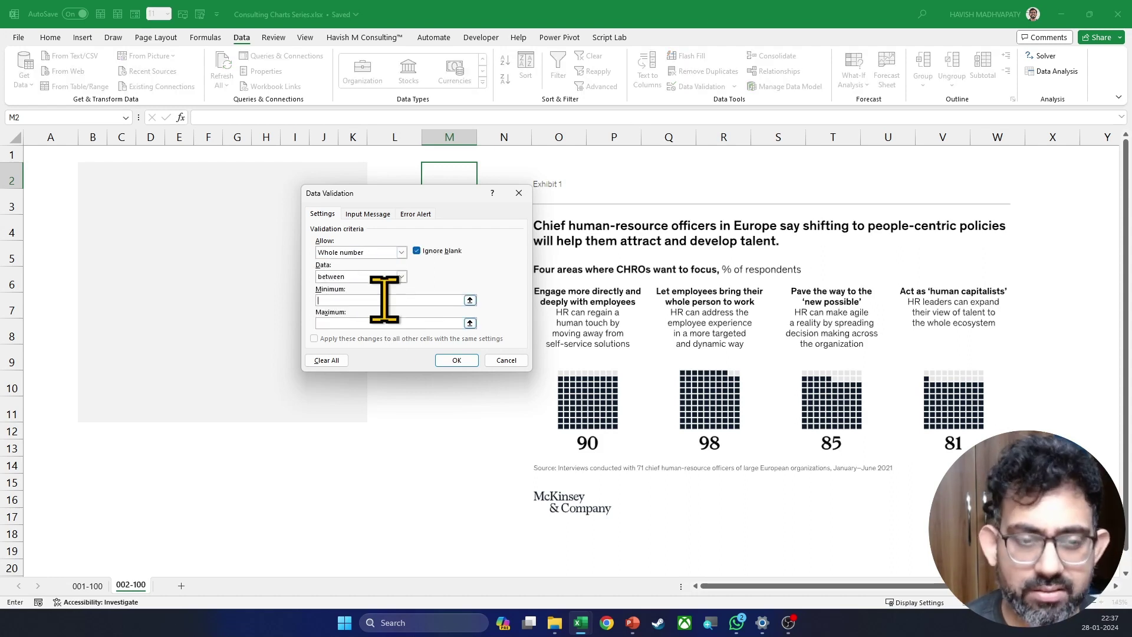
text(1)
click(365, 322)
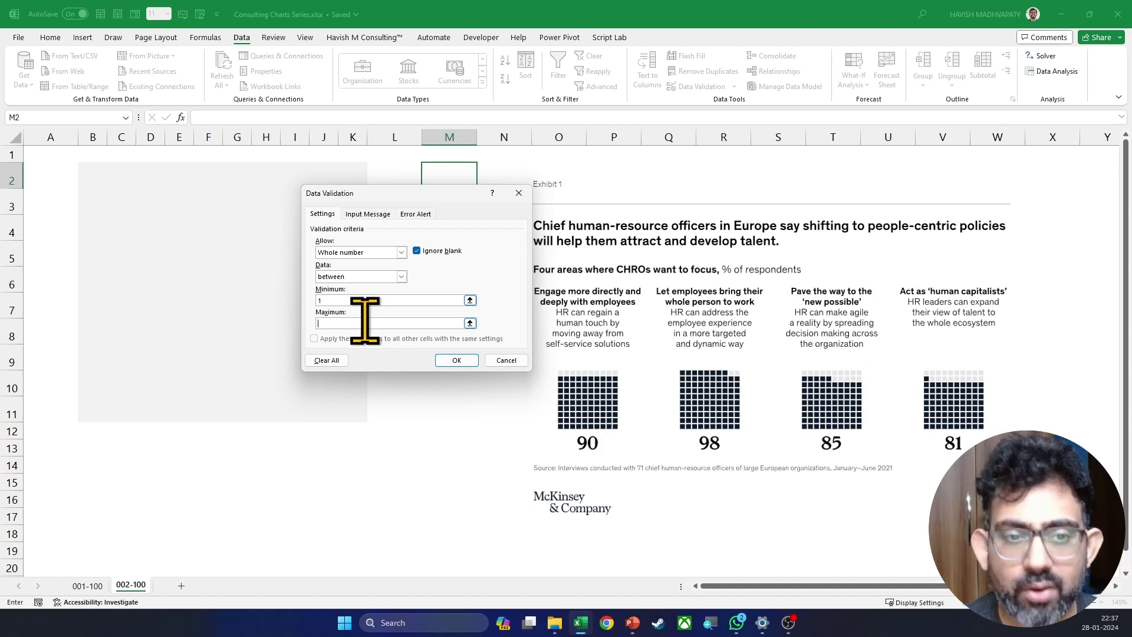
text(100)
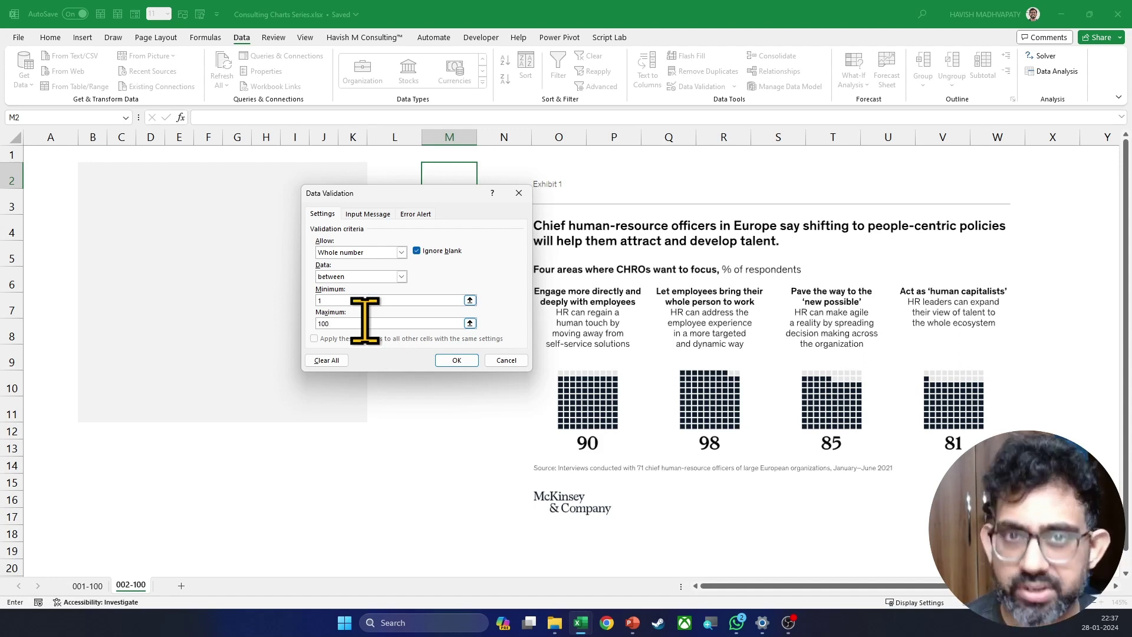
click(456, 360)
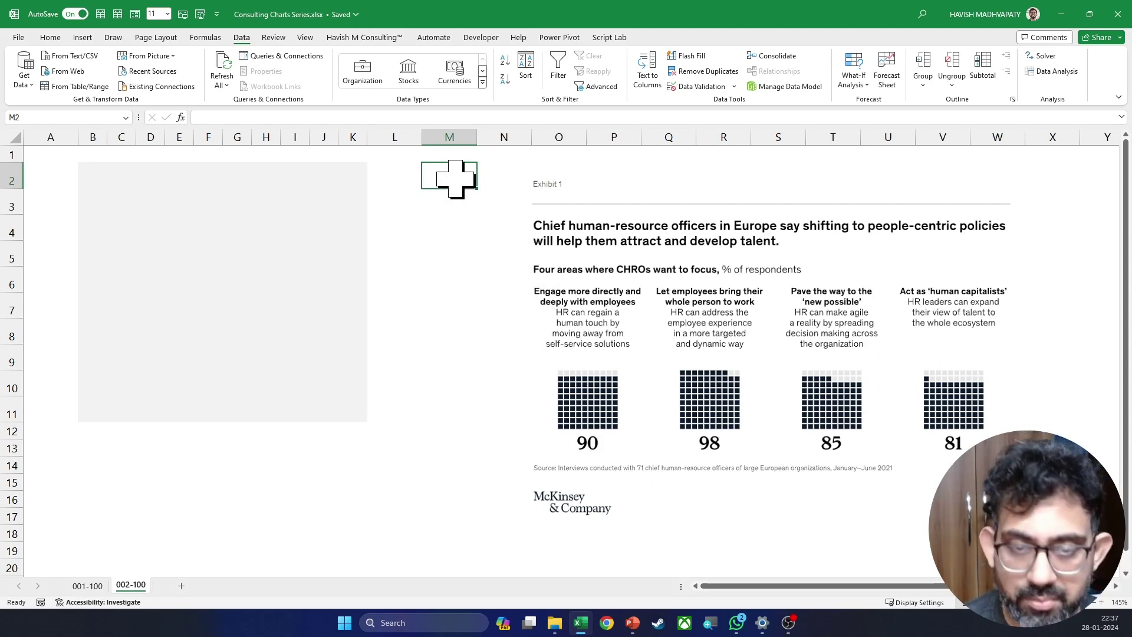
Test the validation of cell M2 by entering 101, and discard the entry.
text(101)
key(Return)
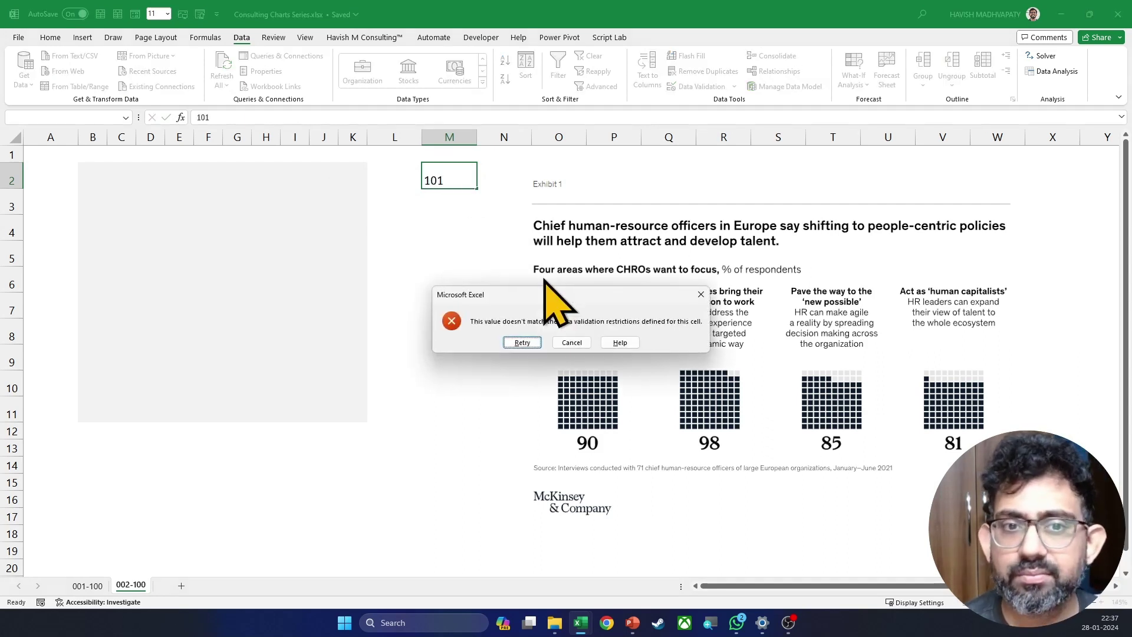
key(Escape)
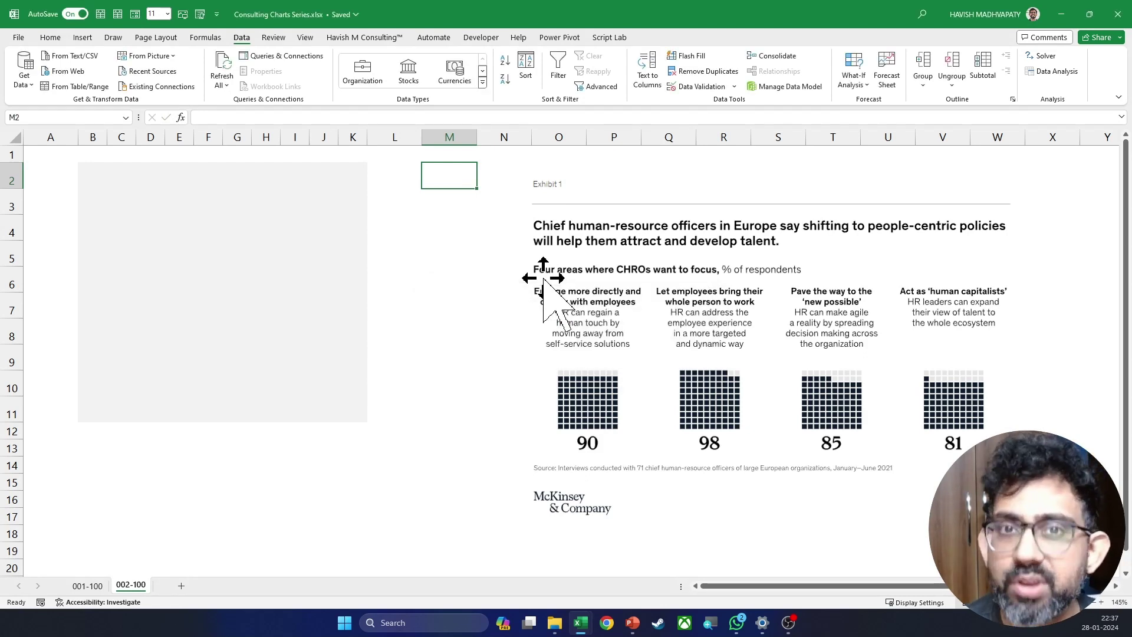
click(720, 89)
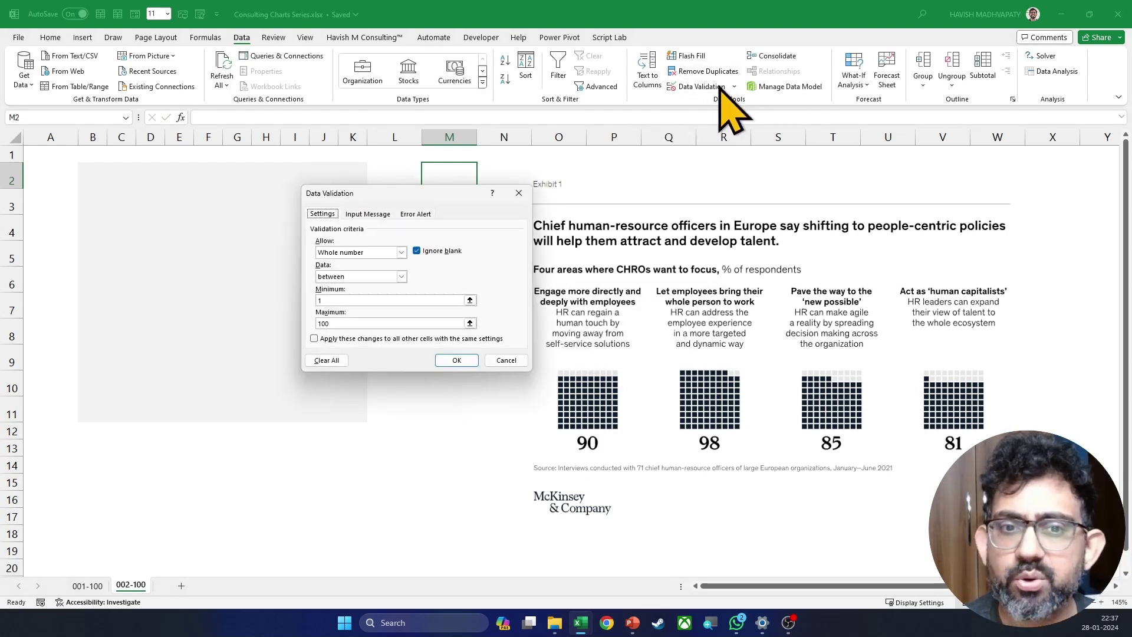
click(383, 253)
click(354, 286)
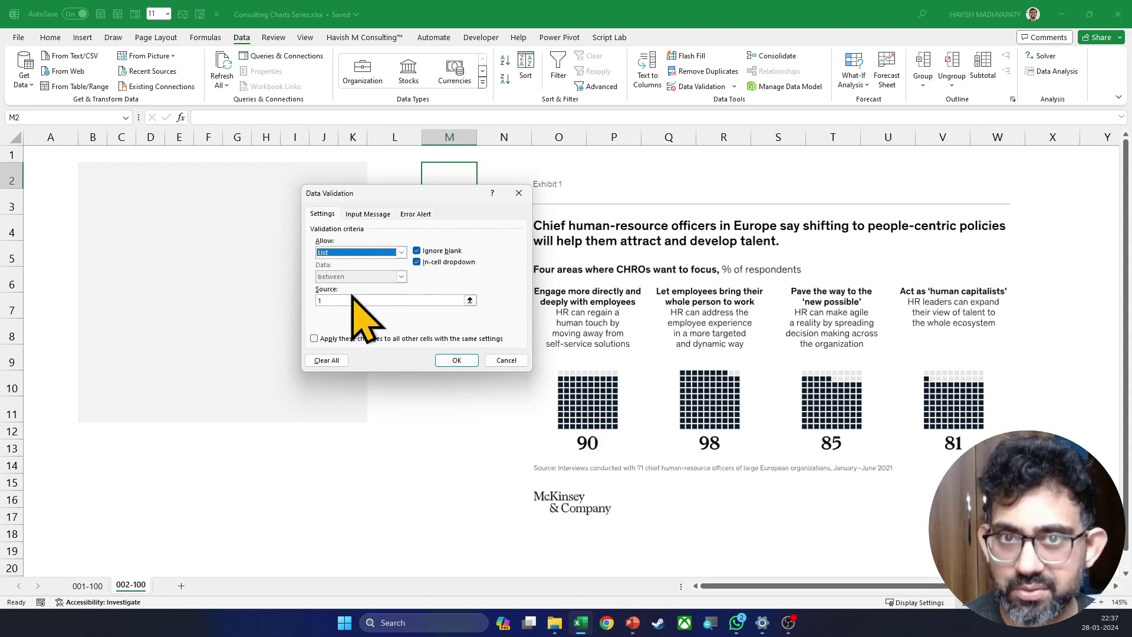
click(367, 302)
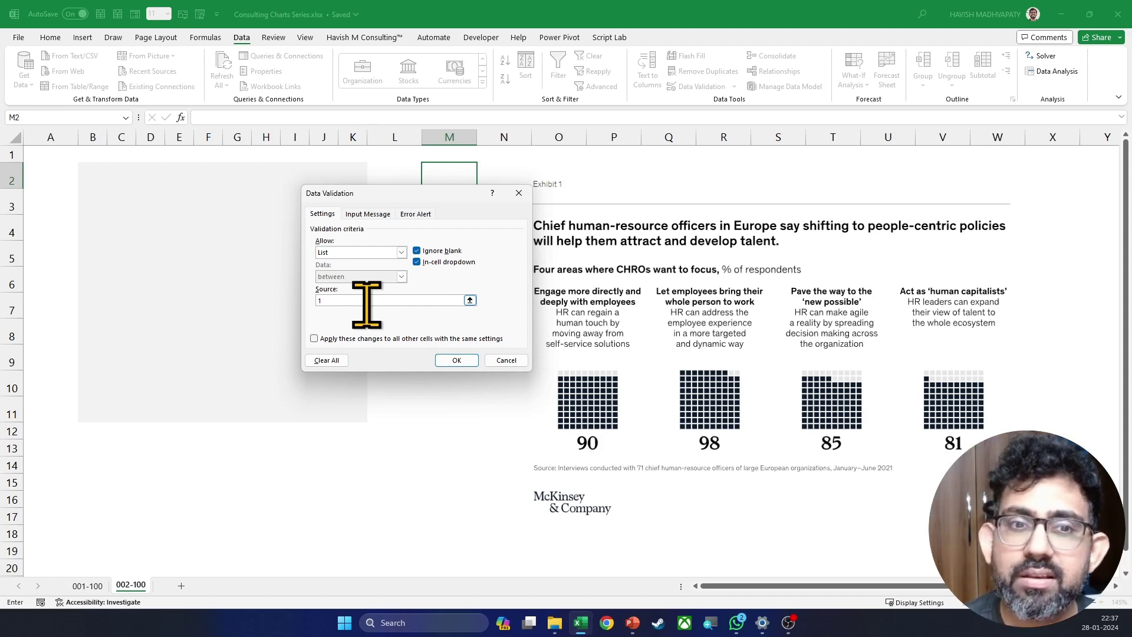
key(Return)
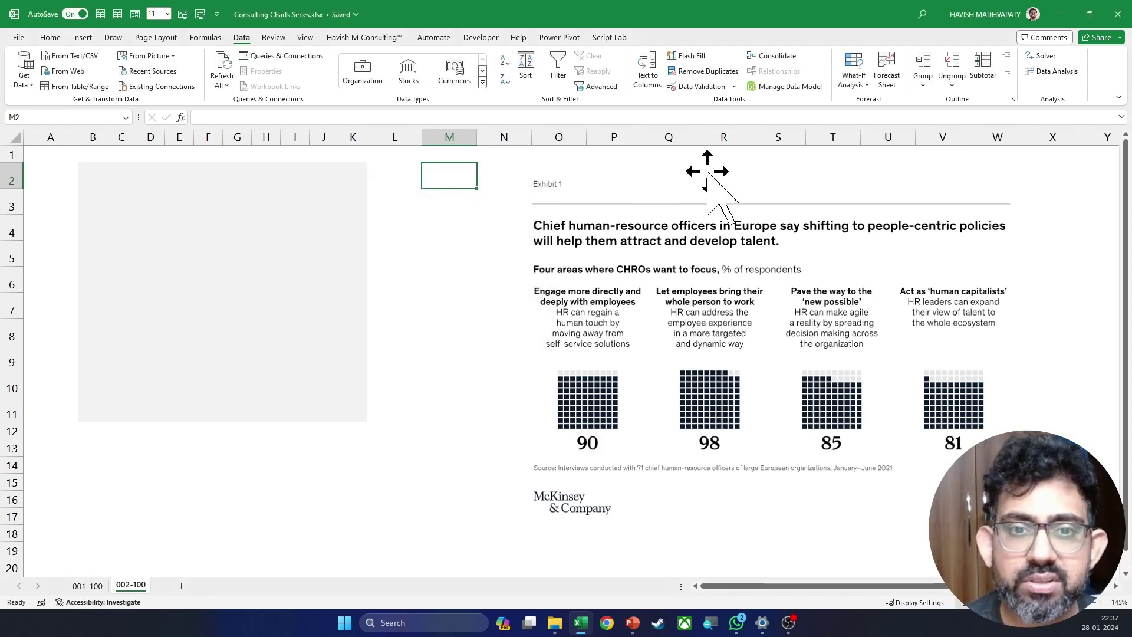
key(Right)
key(ctrl+Right)
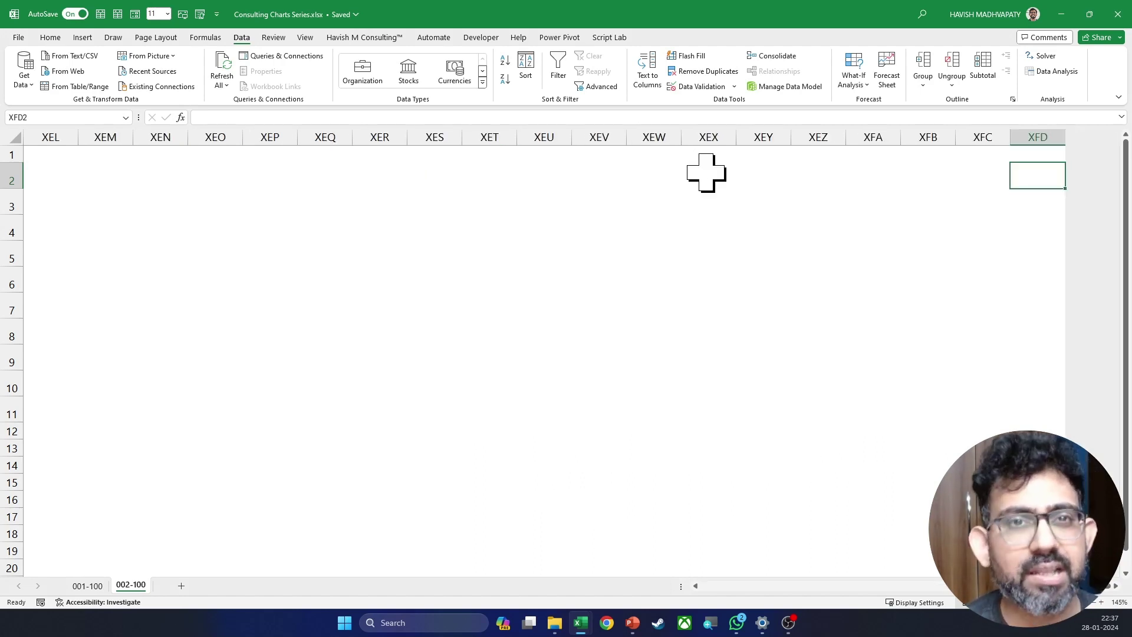
text(=)
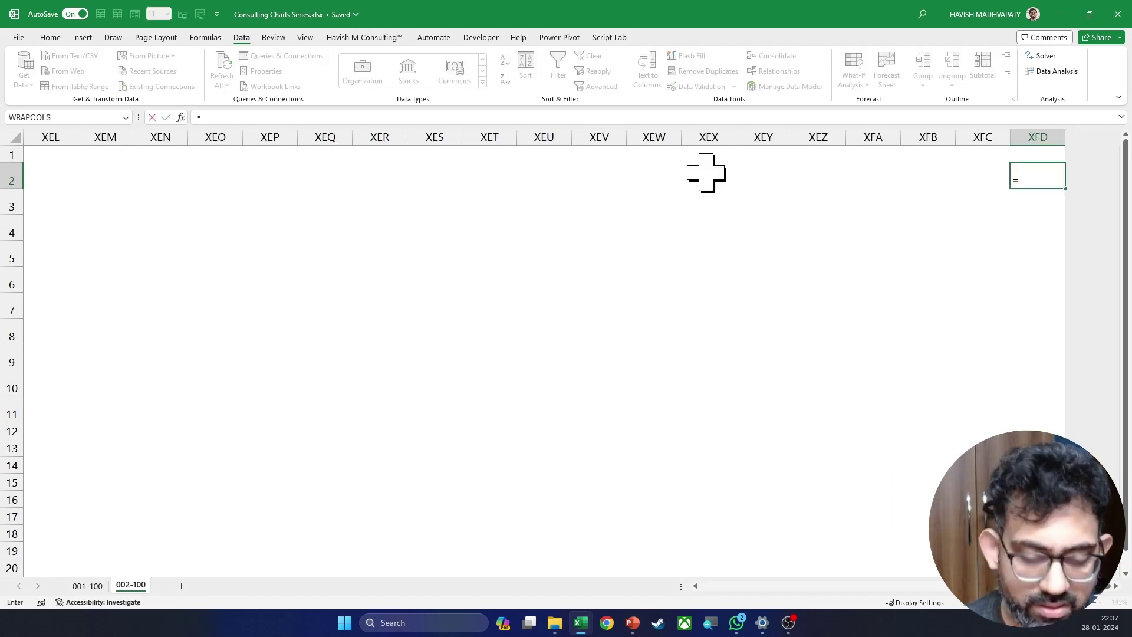
key(Escape)
key(ctrl+Home)
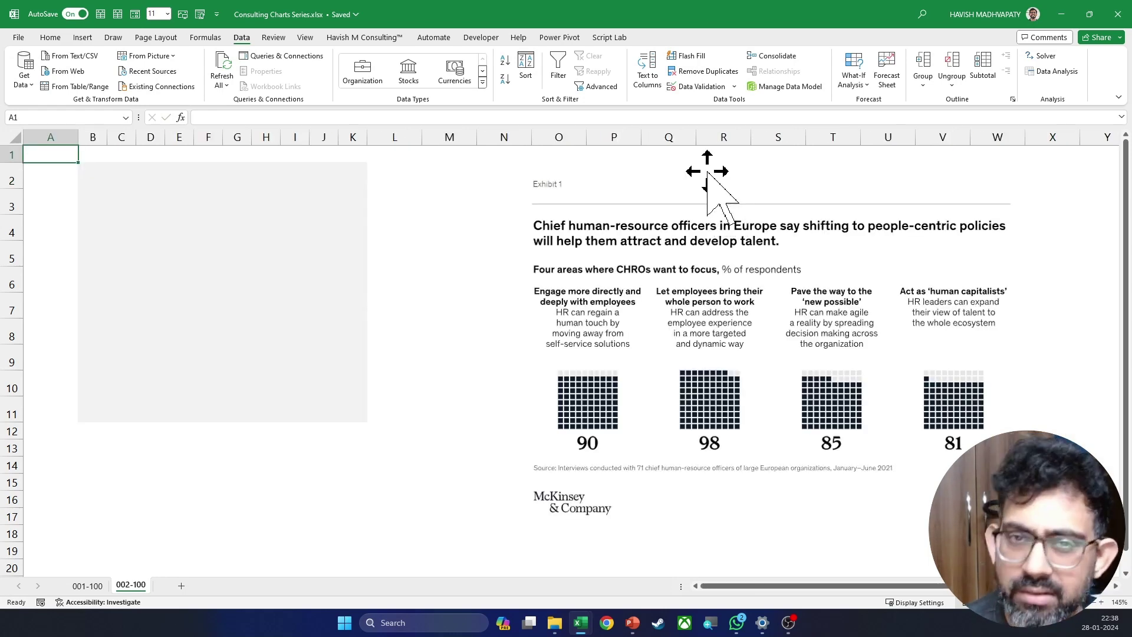
Enter =SEQUENCE(100) in cell XFD2, the sheet's last column, and check the spilled range of numbers.
key(ctrl+Right)
key(Down)
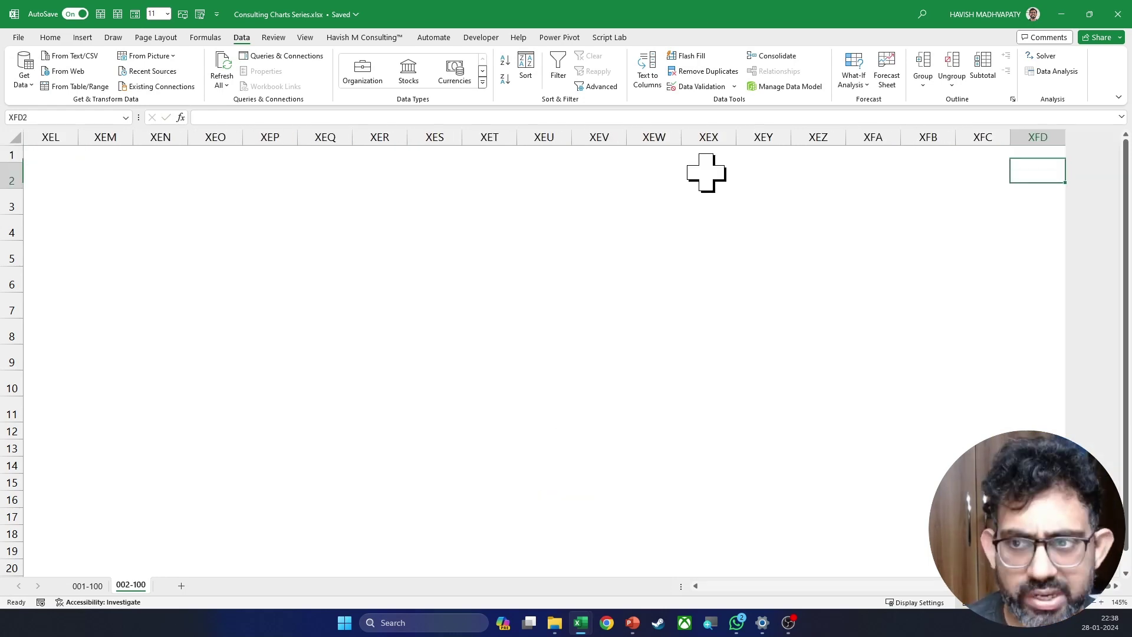
text(=se)
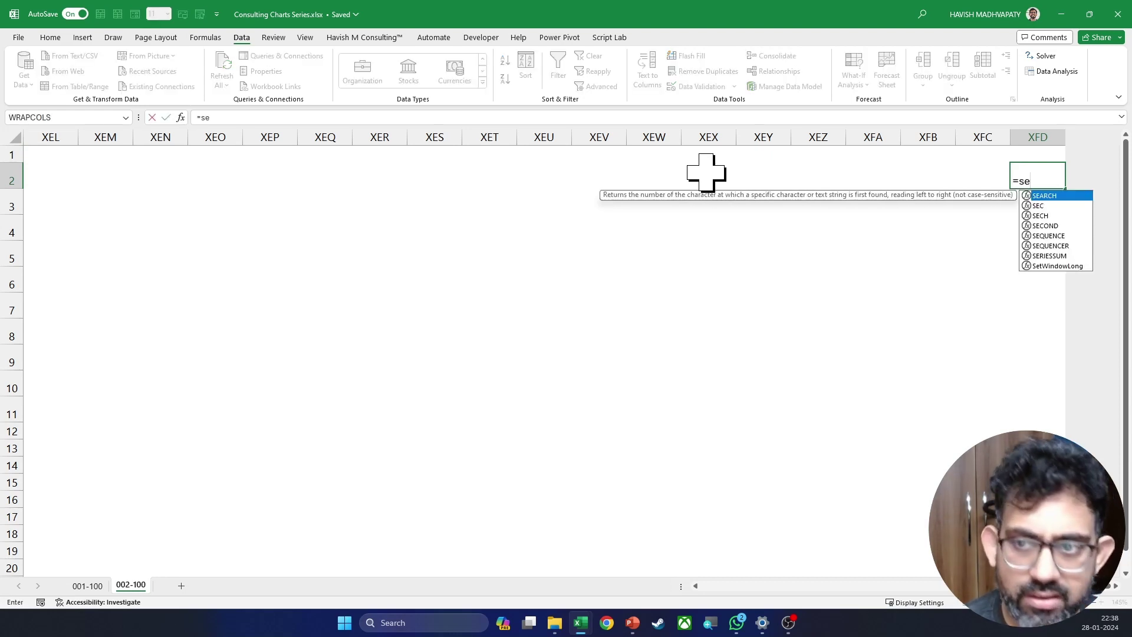
key(Down)
key(Down)
key(Down)
key(Down)
key(Tab)
text(1)
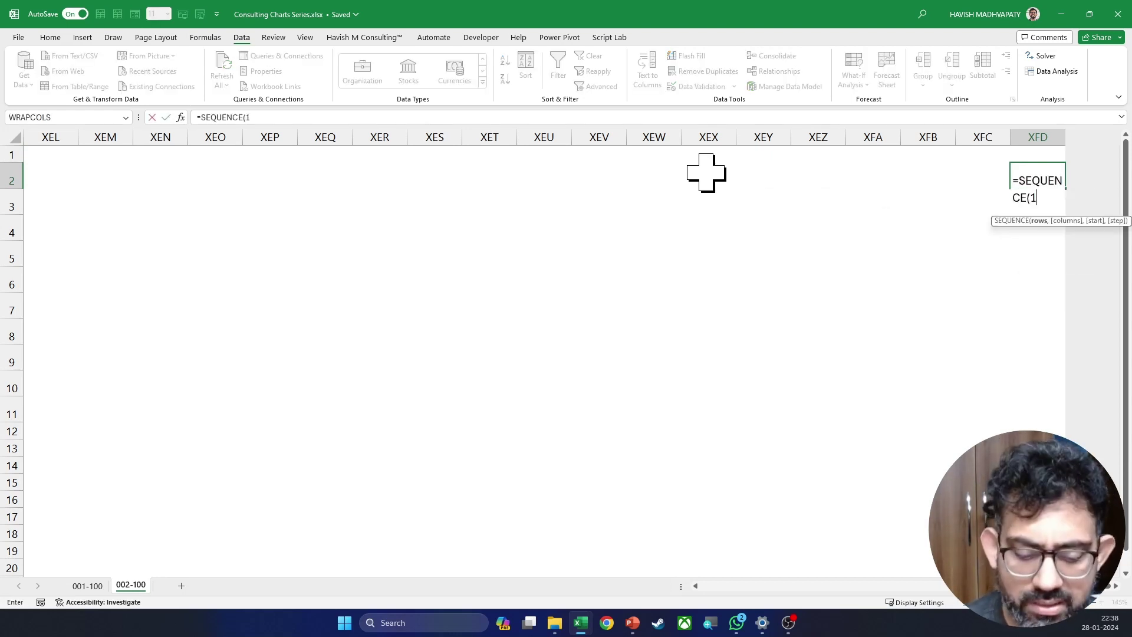
text(00))
key(Return)
key(Up)
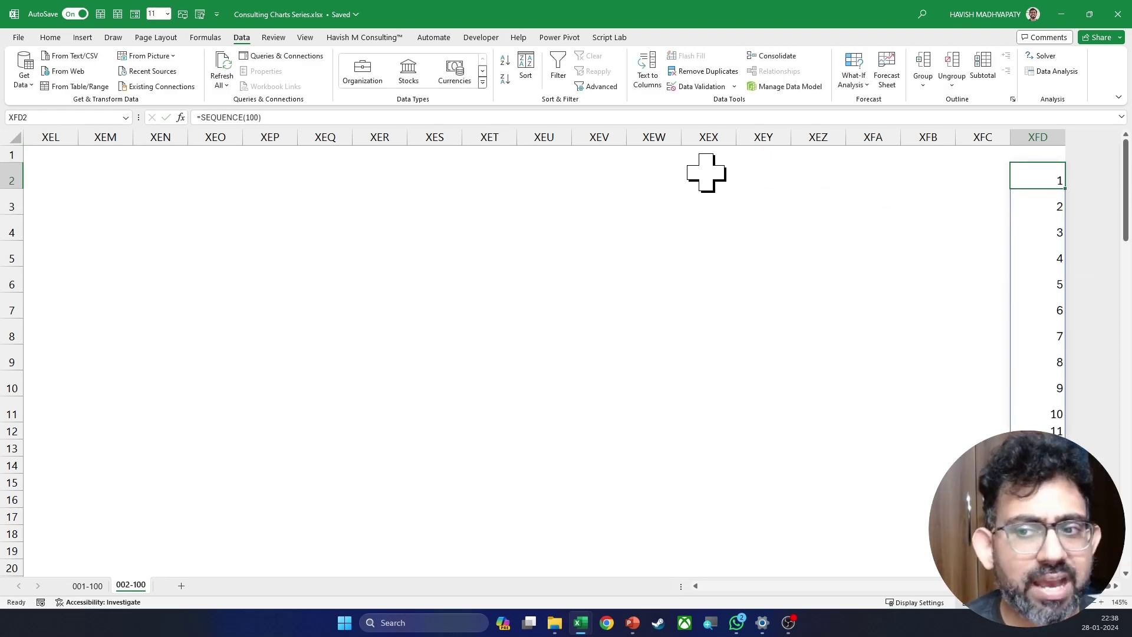
key(ctrl+shift+Down)
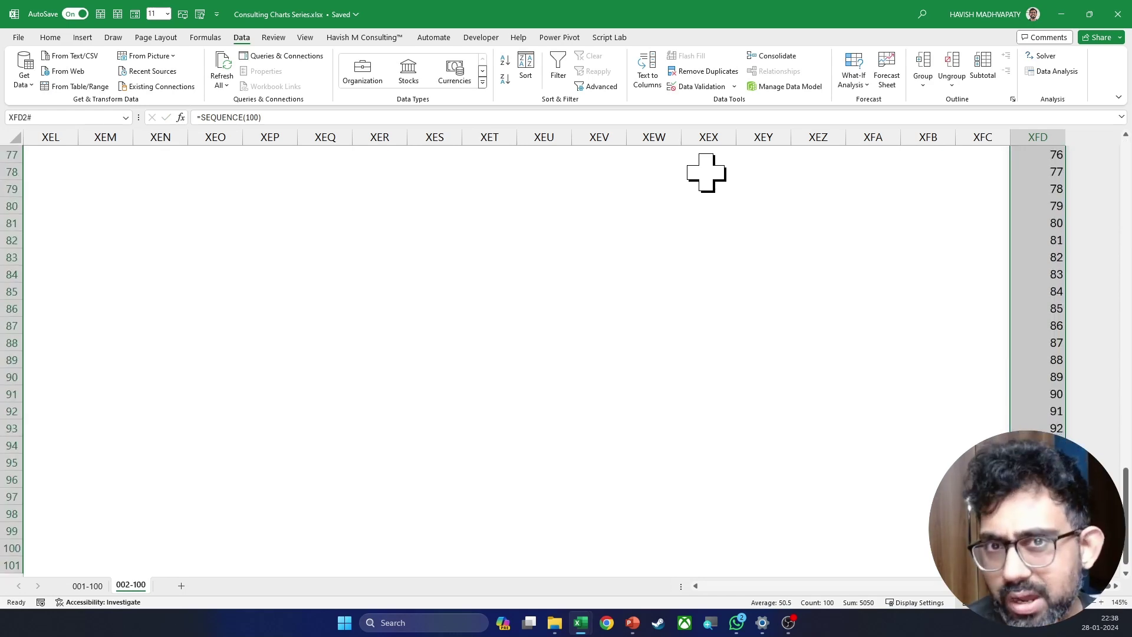
key(ctrl+shift+Up)
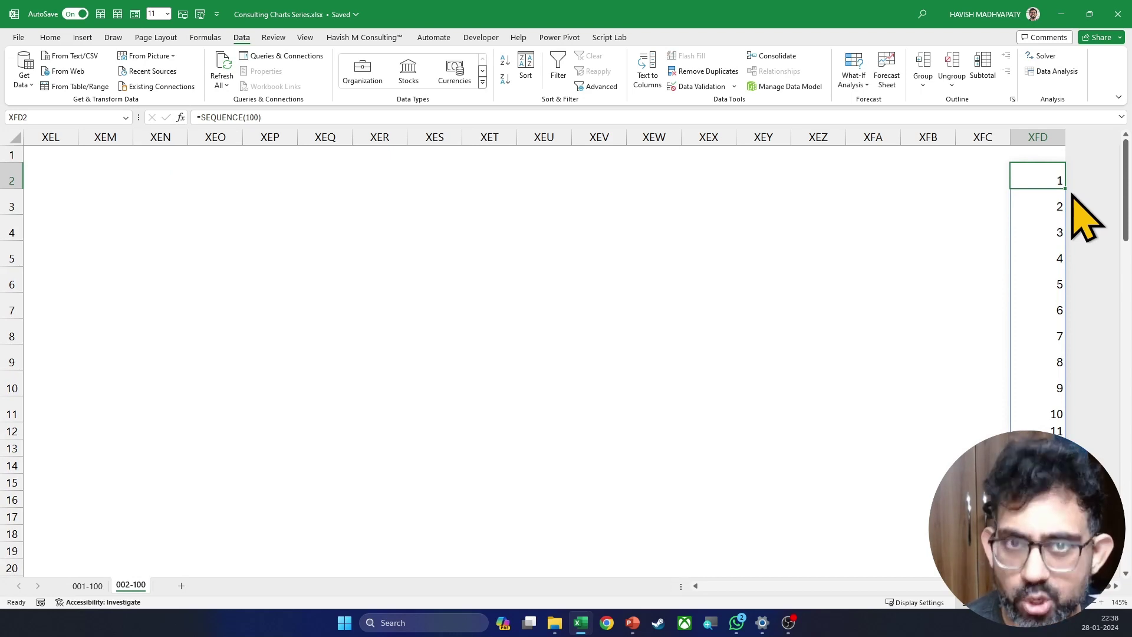
Change the data validation of cell M2 to a list with the source =XFD2#.
key(ctrl+Left)
click(444, 167)
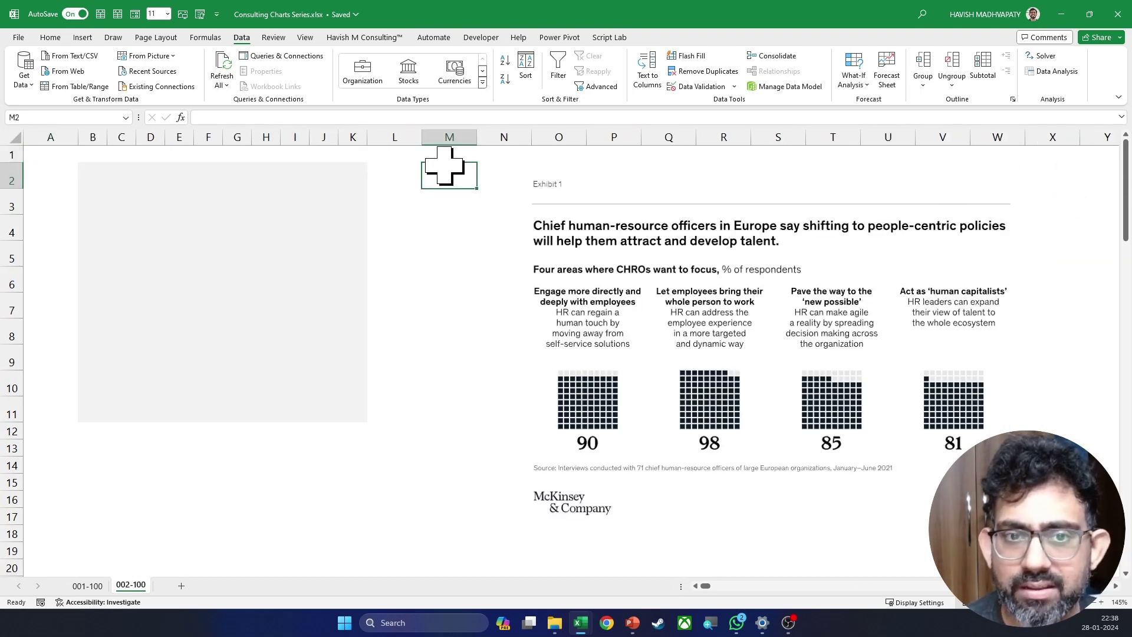
click(714, 87)
click(390, 254)
click(368, 293)
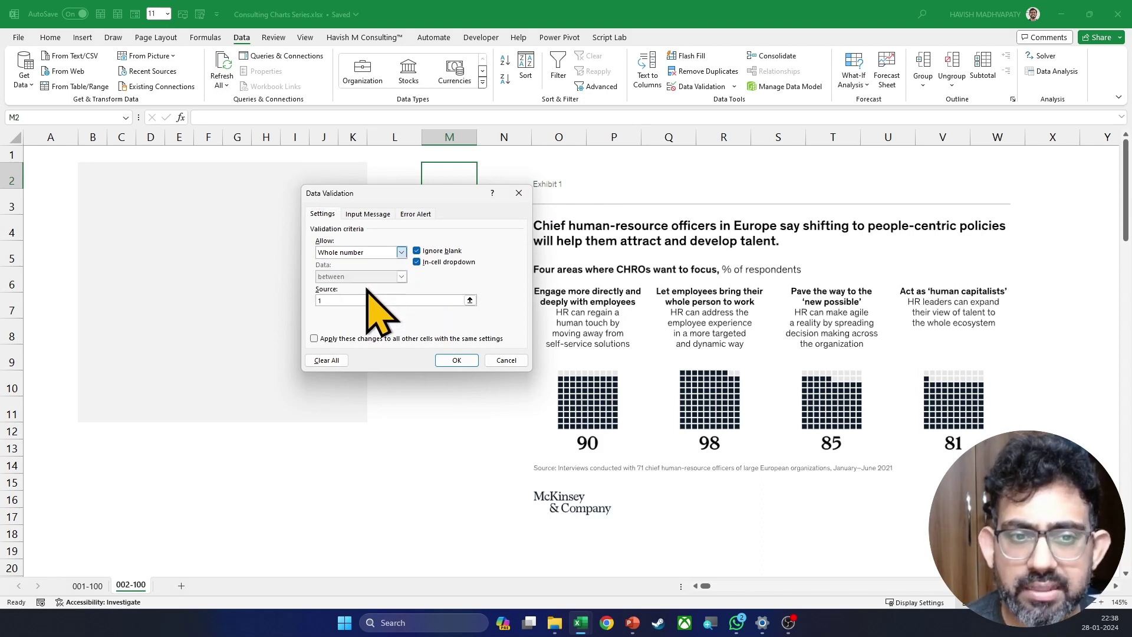
click(360, 300)
key(BackSpace)
text(=)
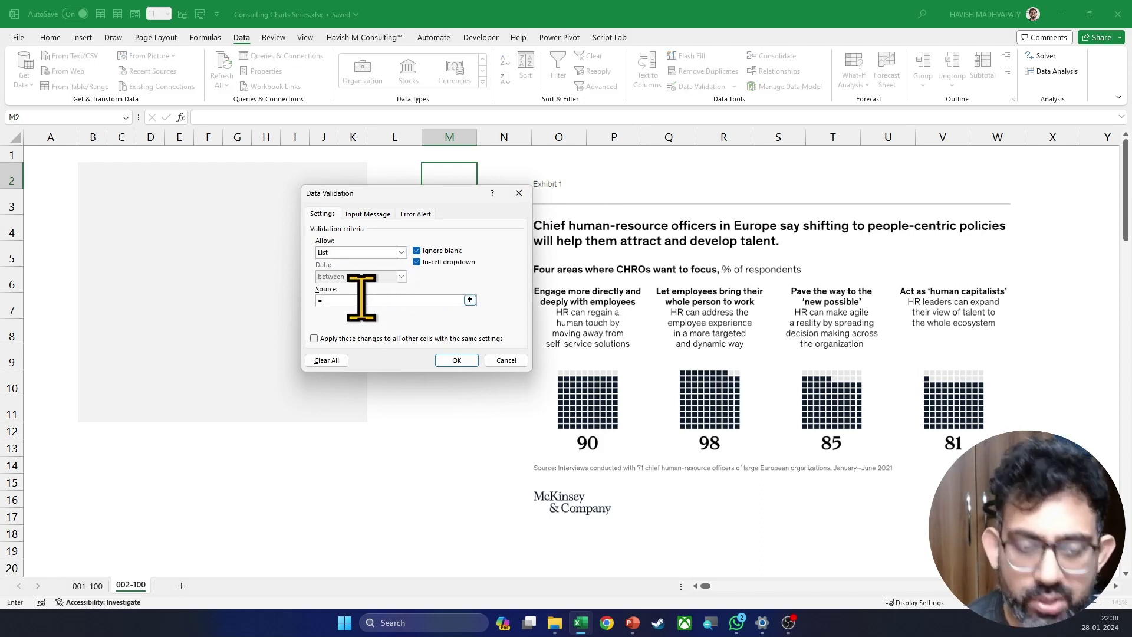
text(XFD2#)
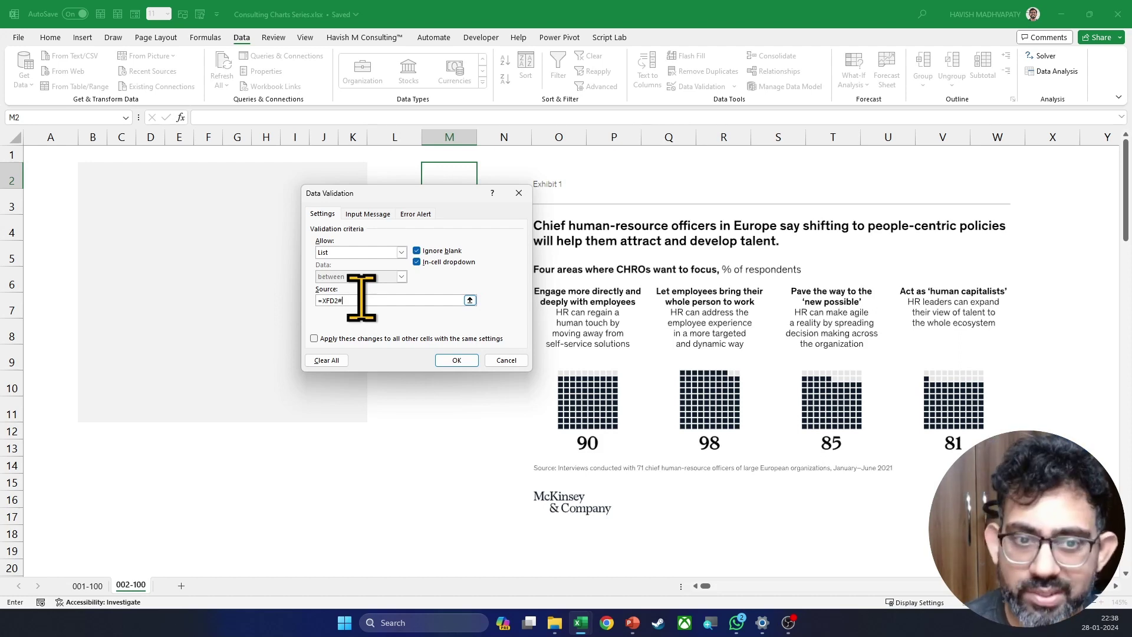
key(Return)
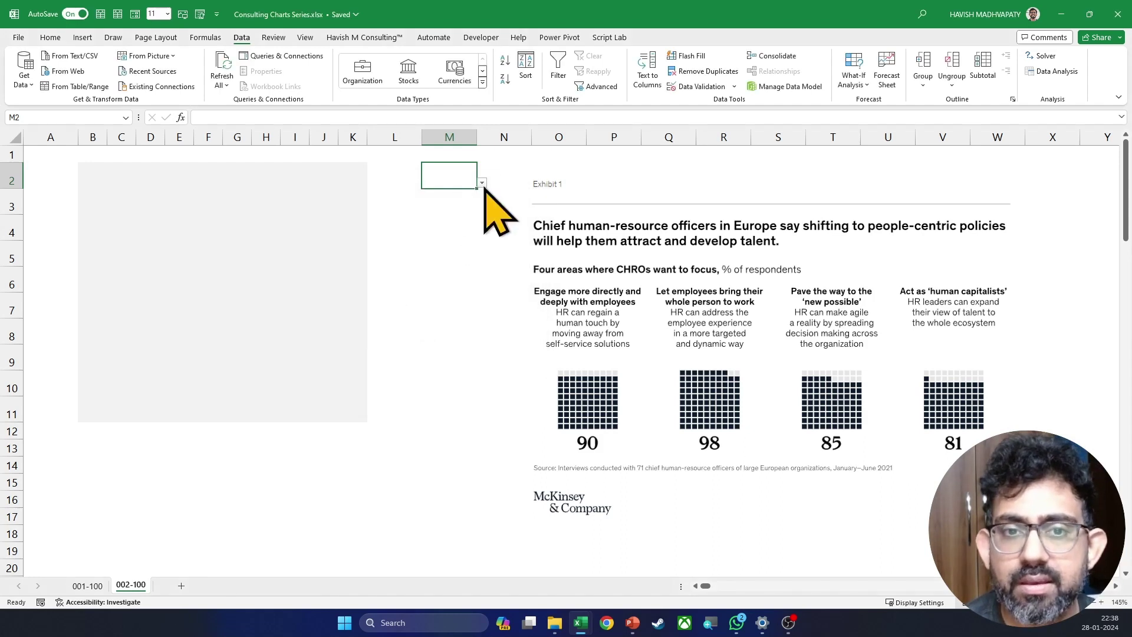
Check the value list of cell M2 and choose 5 from it.
click(482, 183)
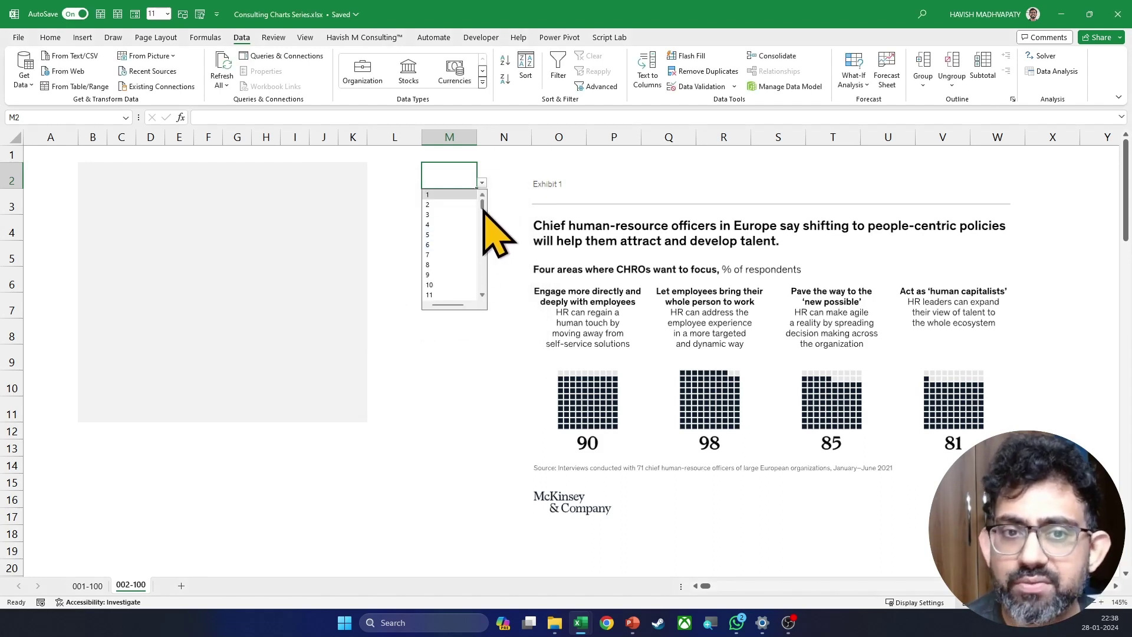
drag(482, 201, 485, 227)
scroll(482, 218, up, 8)
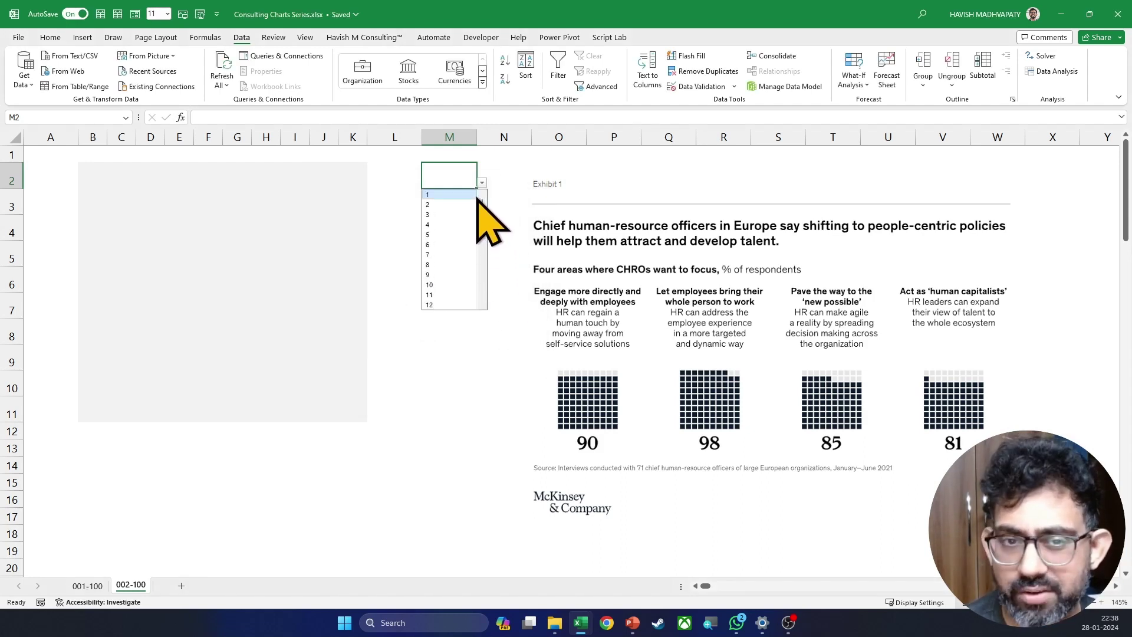
key(Escape)
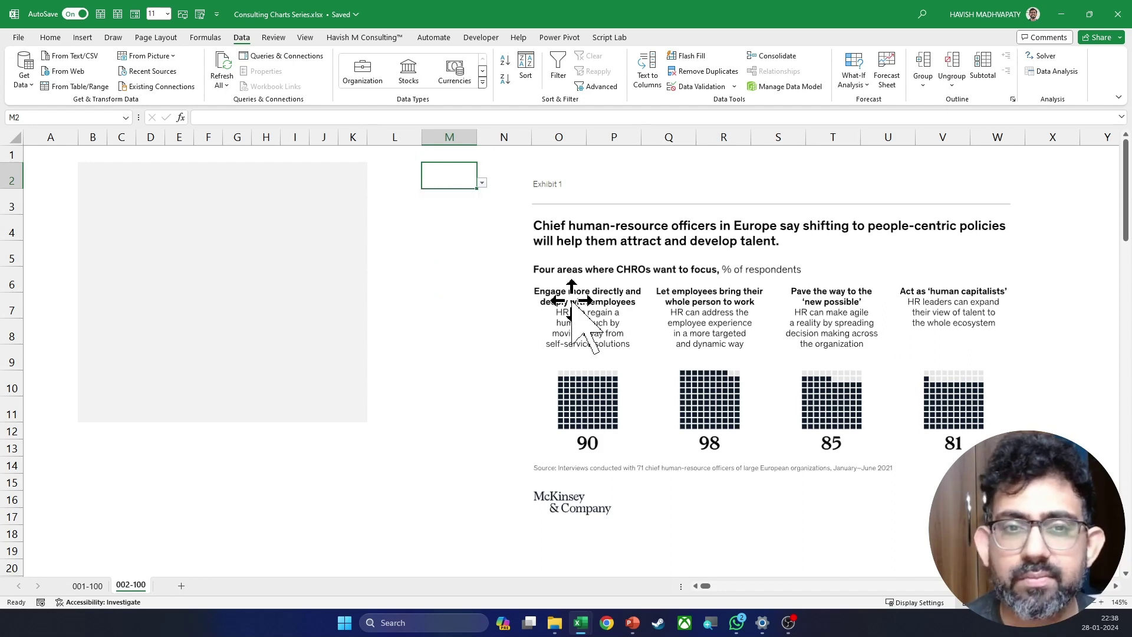
click(482, 183)
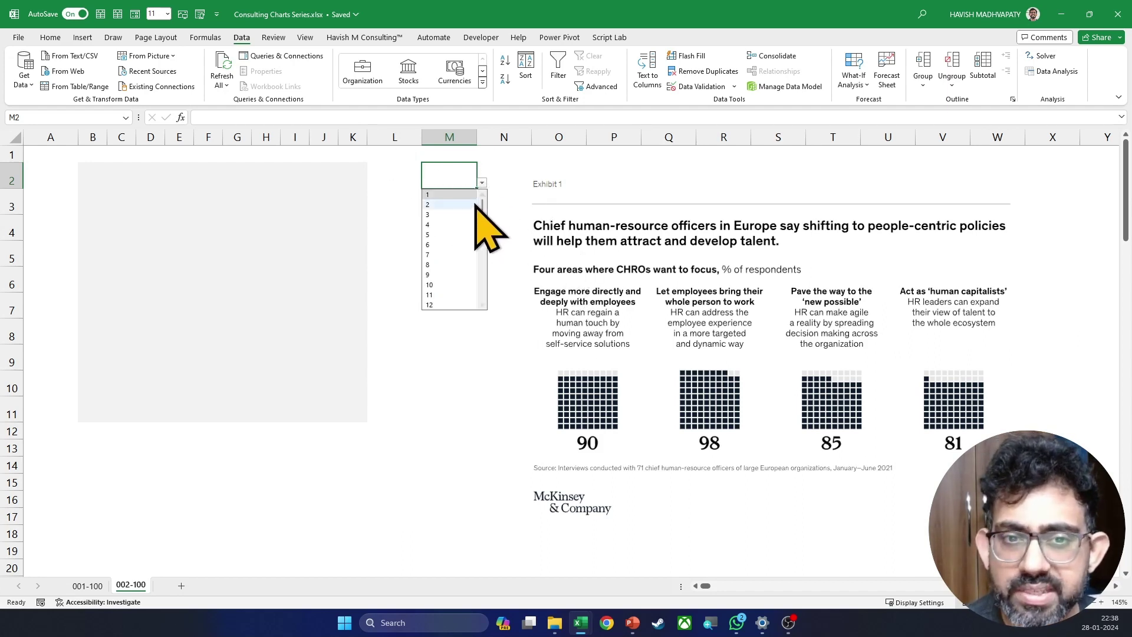
click(432, 235)
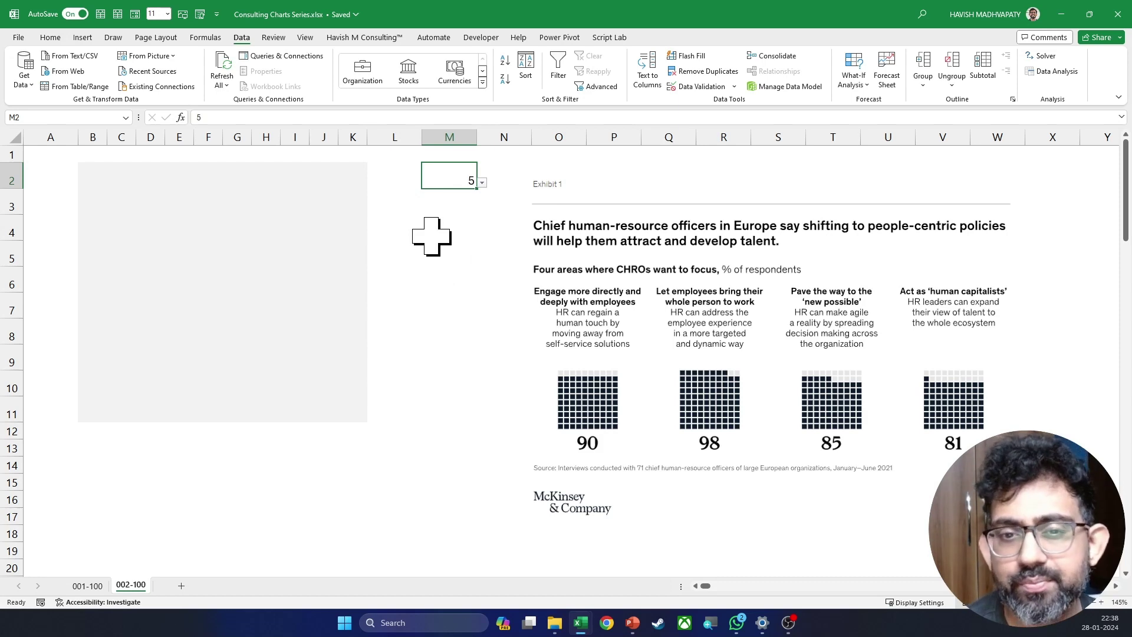
Enter =SEQUENCE(10) in cell B11, the first cell of the gray grid's lowest row.
click(97, 411)
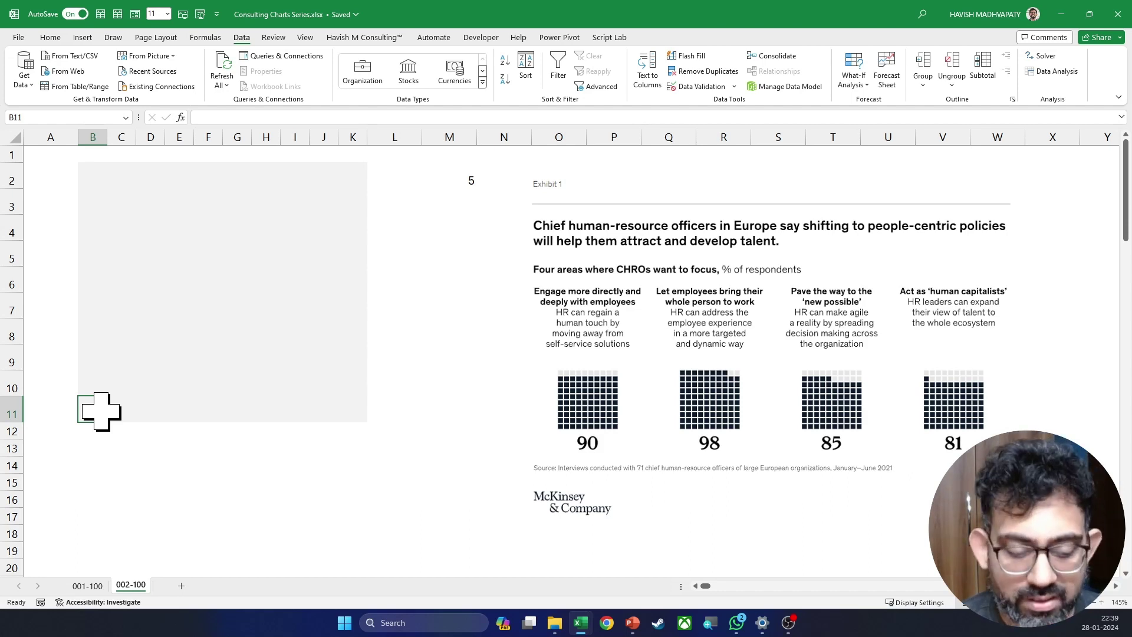
text(=se)
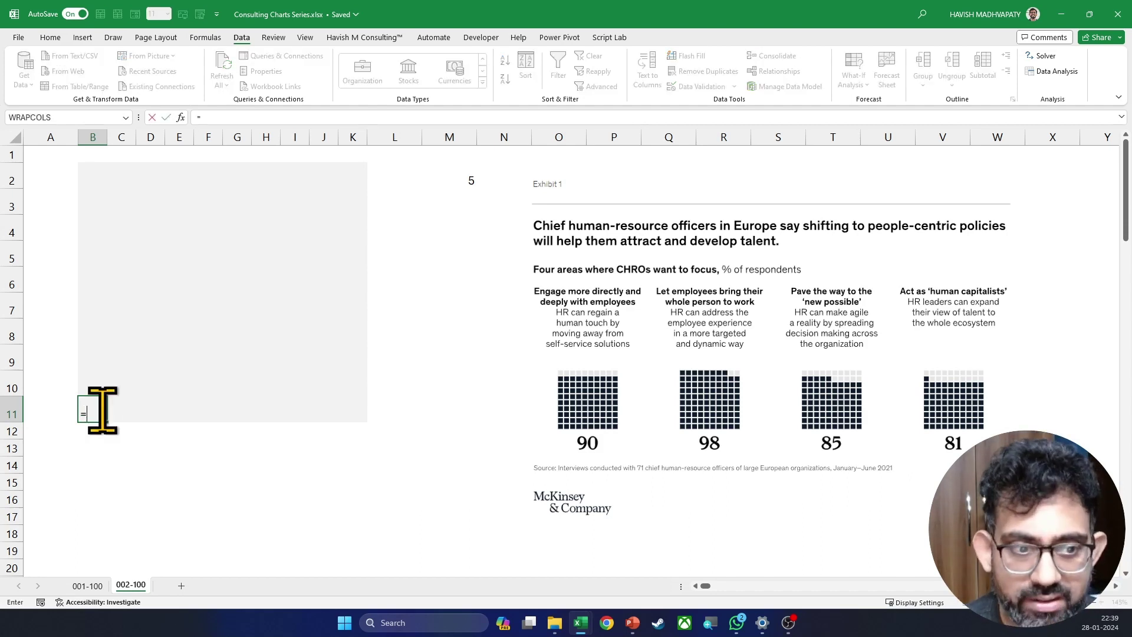
key(Down)
key(Down)
key(Down)
key(Down)
key(Tab)
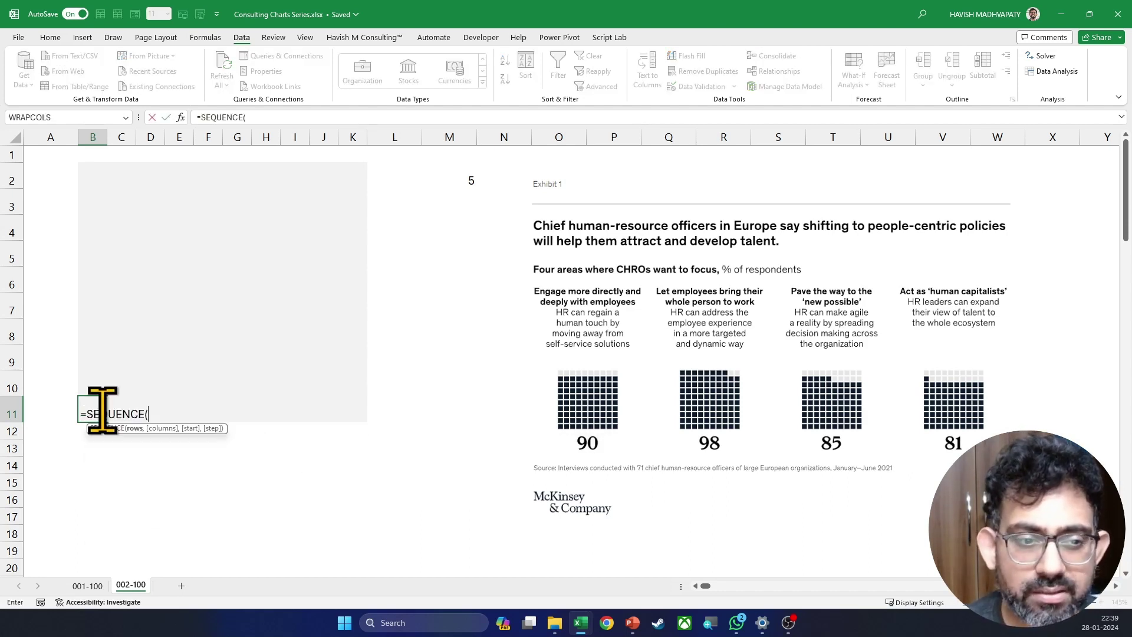
text(10)
key(ctrl+Return)
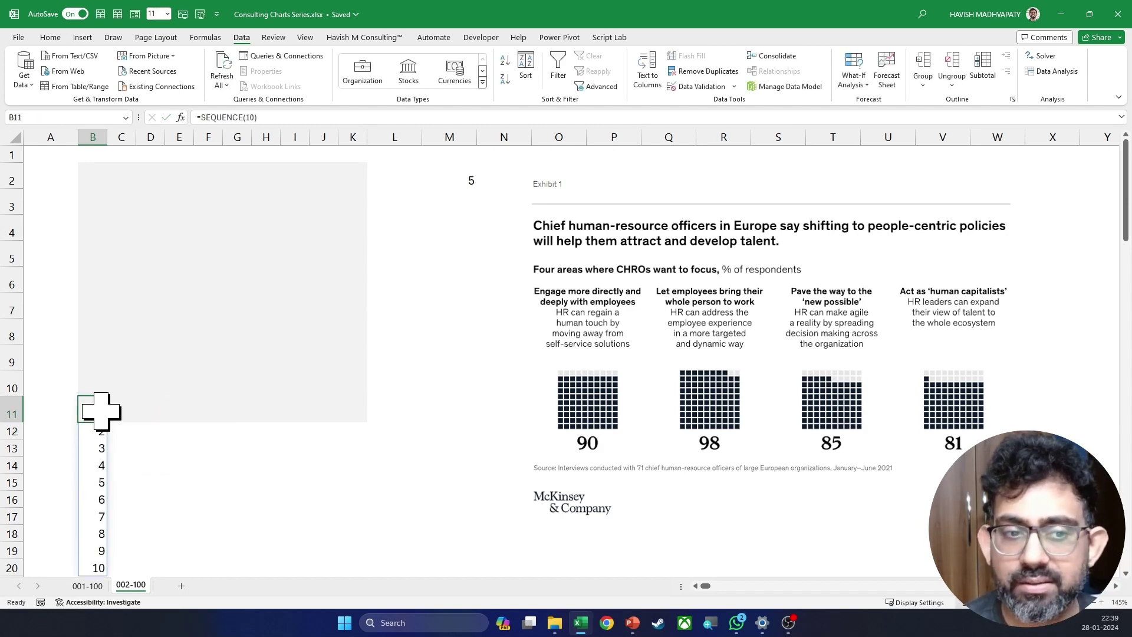
Wrap the formula in B11 in TRANSPOSE, as =TRANSPOSE(SEQUENCE(10)), so the numbers run across the row.
double_click(100, 411)
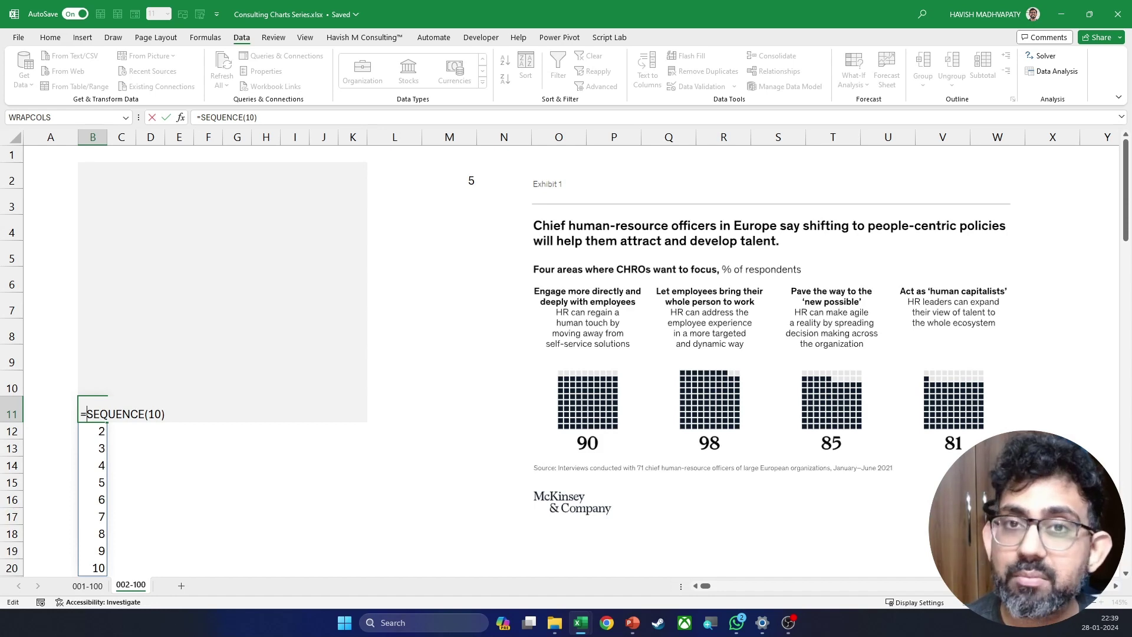
key(Home)
key(Right)
text(tra)
key(Tab)
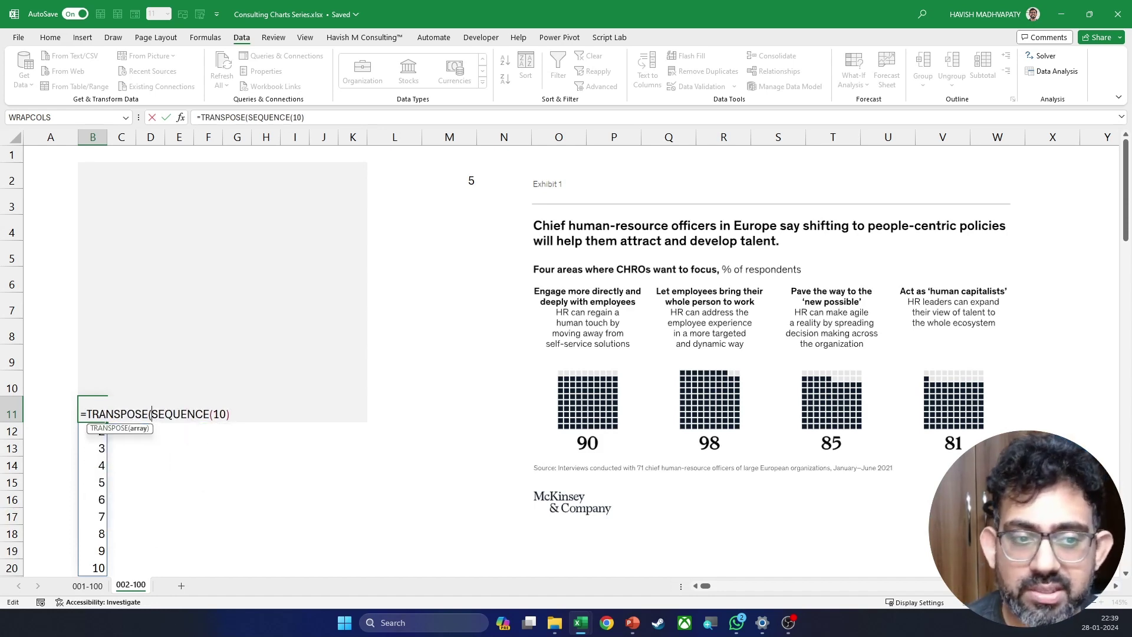
text())
key(Return)
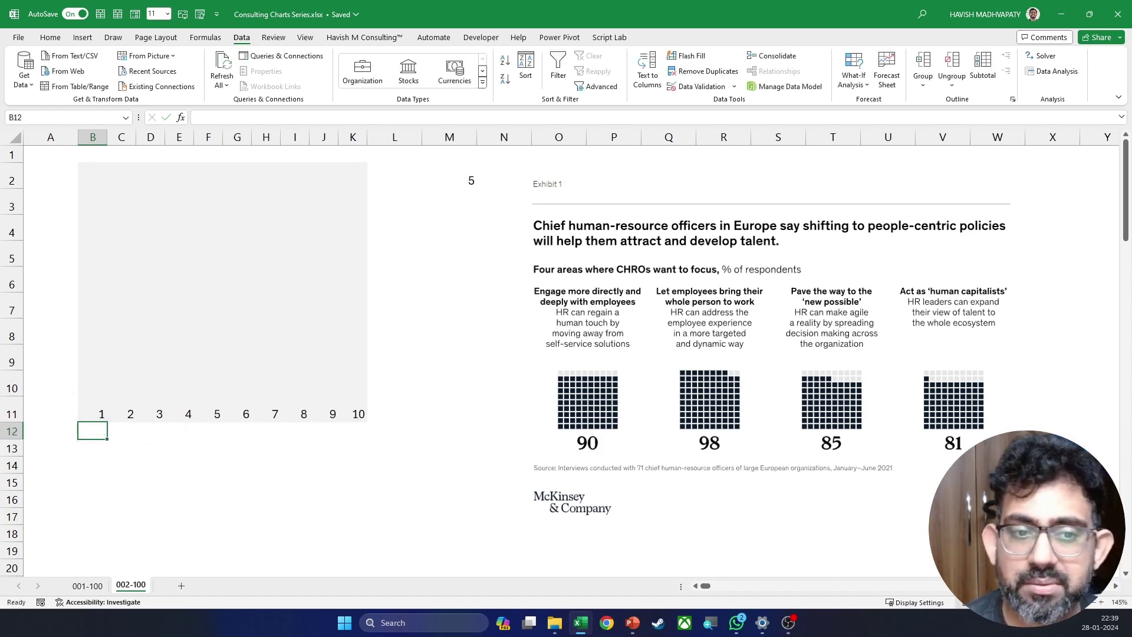
Enter the formula =K11+1 in cell B10 to continue the numbering from the row below, and inspect its reference.
key(Up)
key(ctrl+shift+Right)
key(Up)
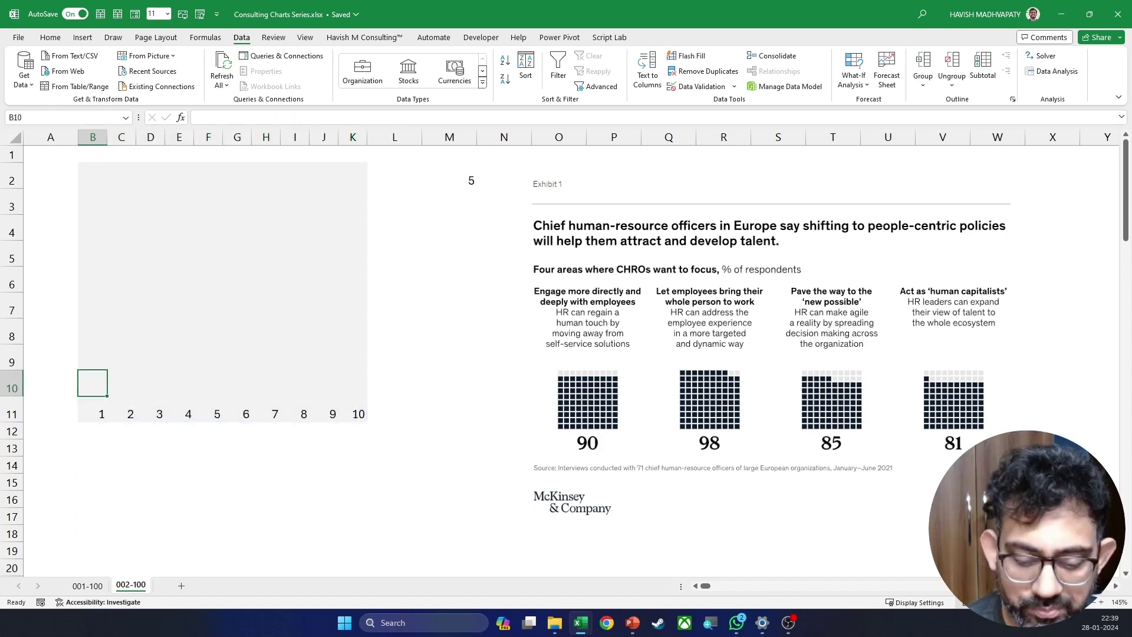
text(=)
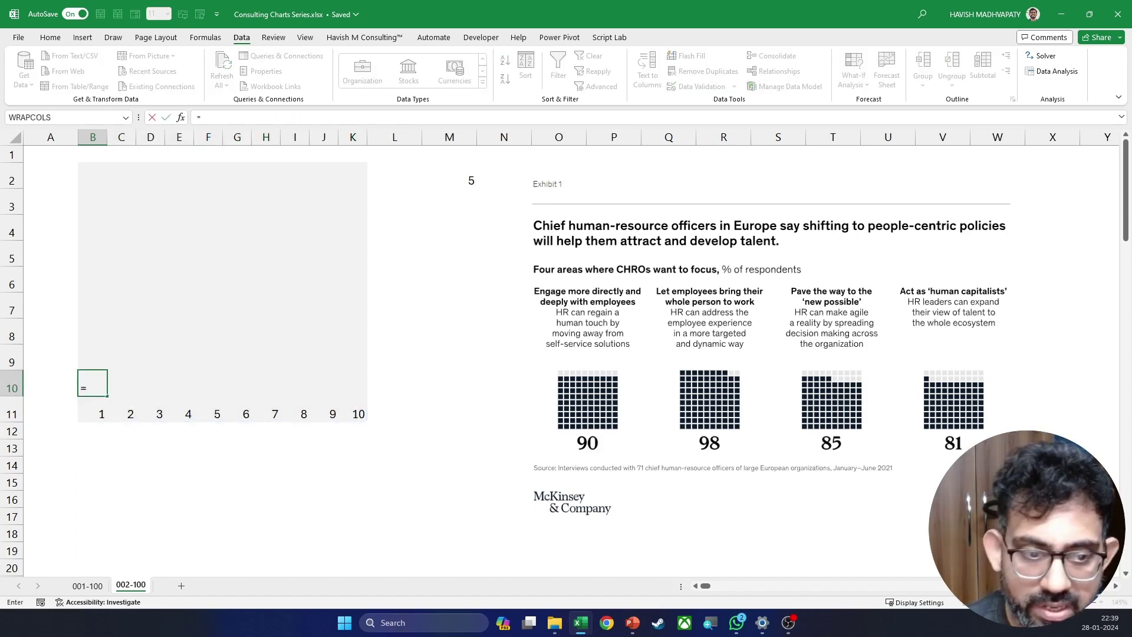
key(Down)
key(ctrl+Right)
text(+1)
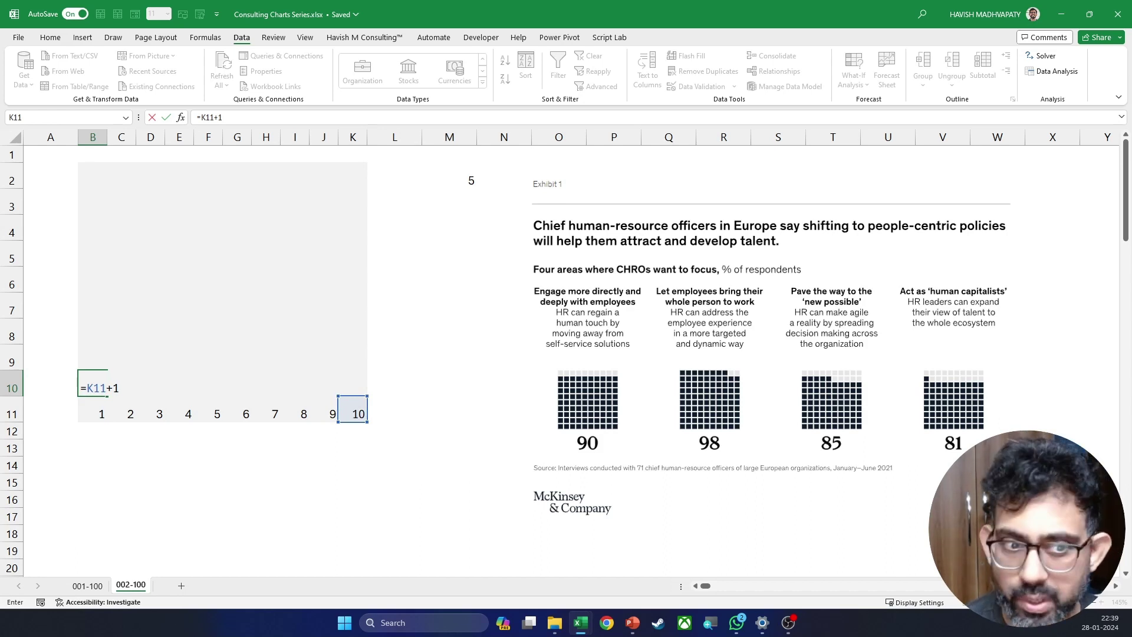
key(ctrl+Return)
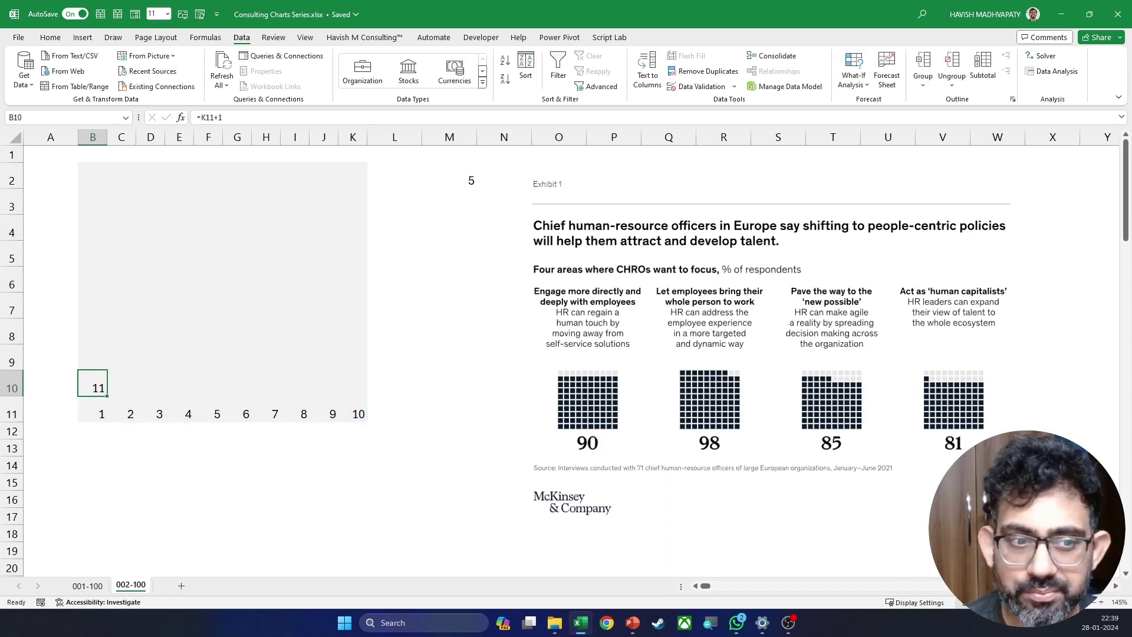
key(F2)
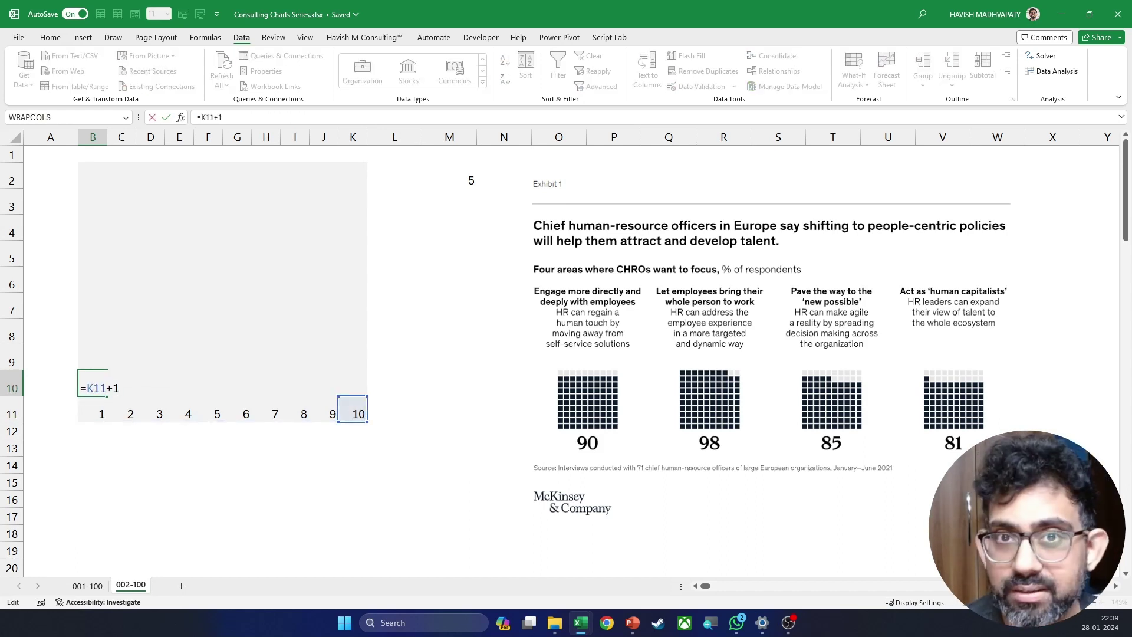
Try wrapping the formula in B10 as =TRANSPOSE(SEQUENCE(K11+1)) to continue the numbering across the row.
text(transp)
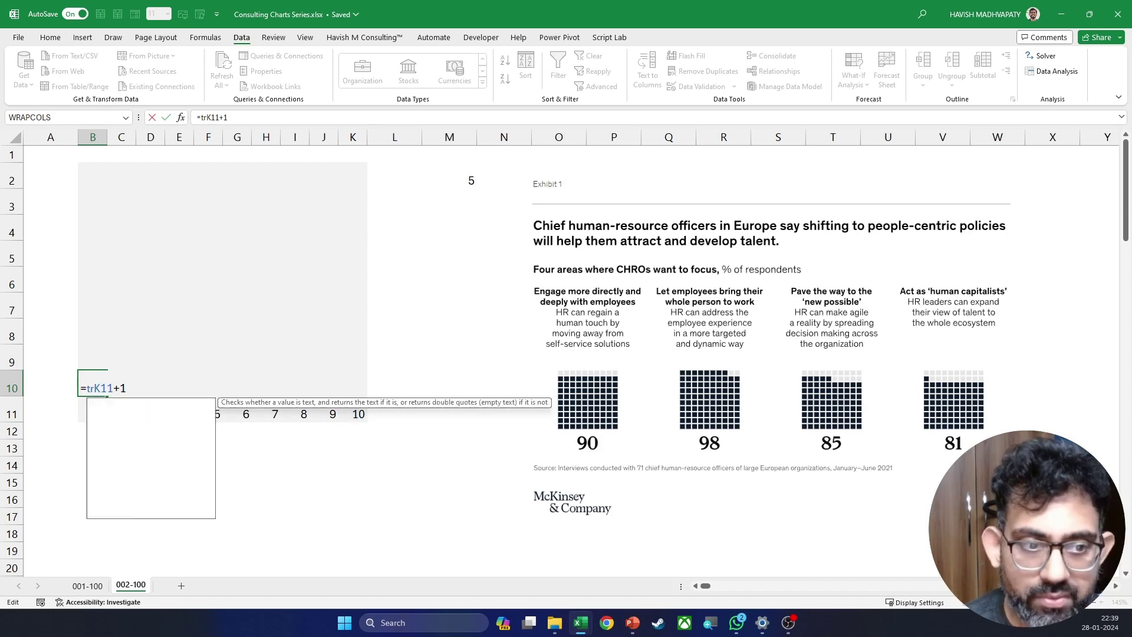
key(Tab)
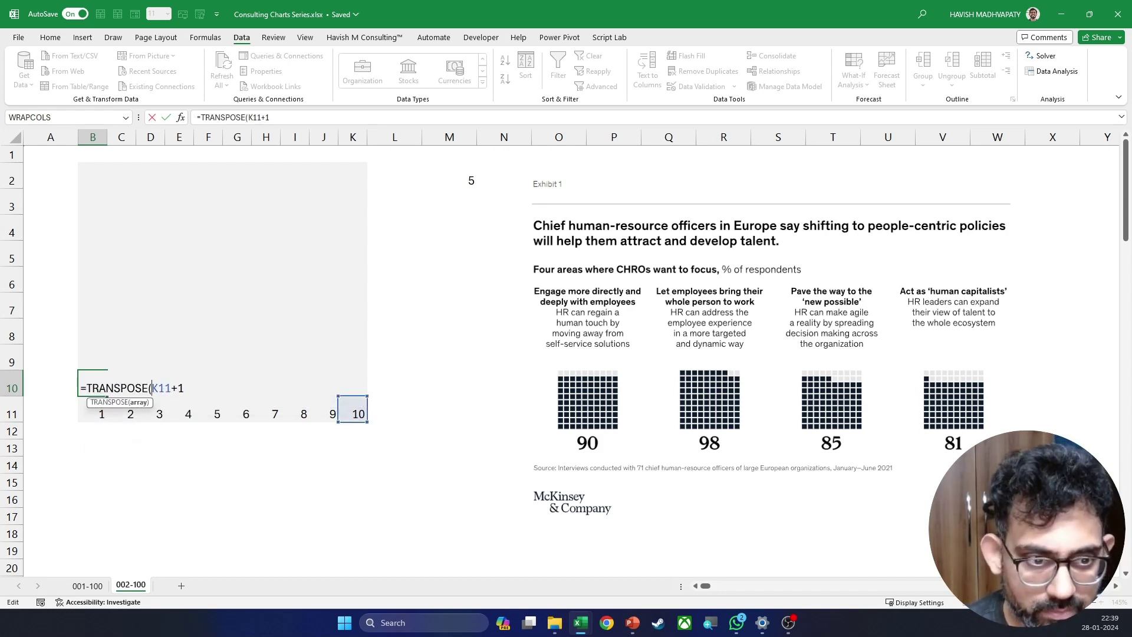
text(seq)
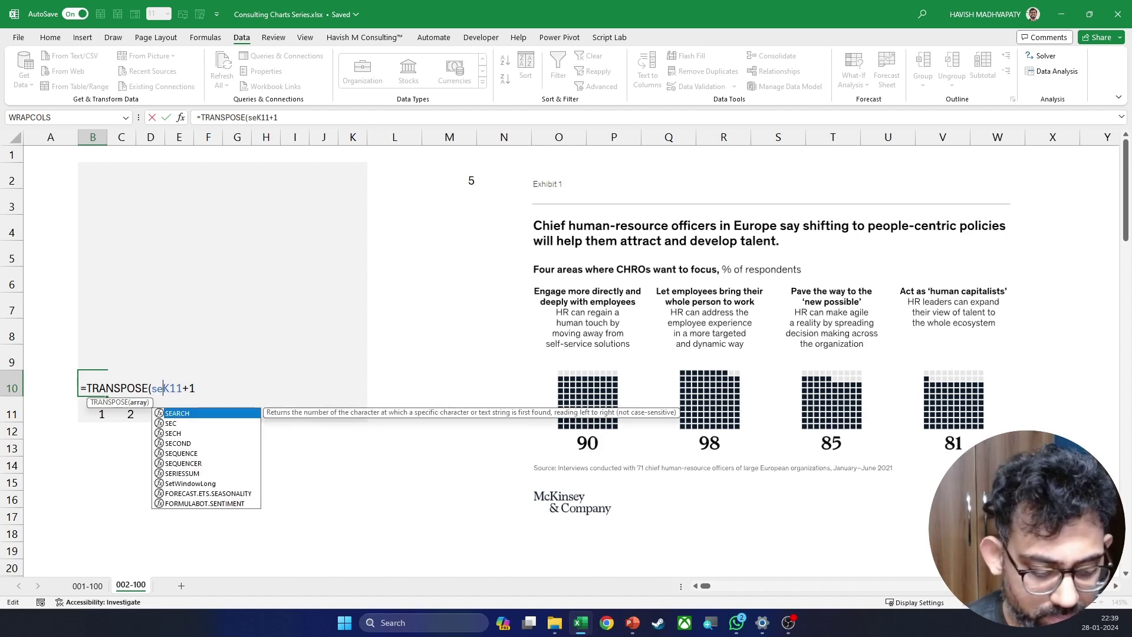
key(Tab)
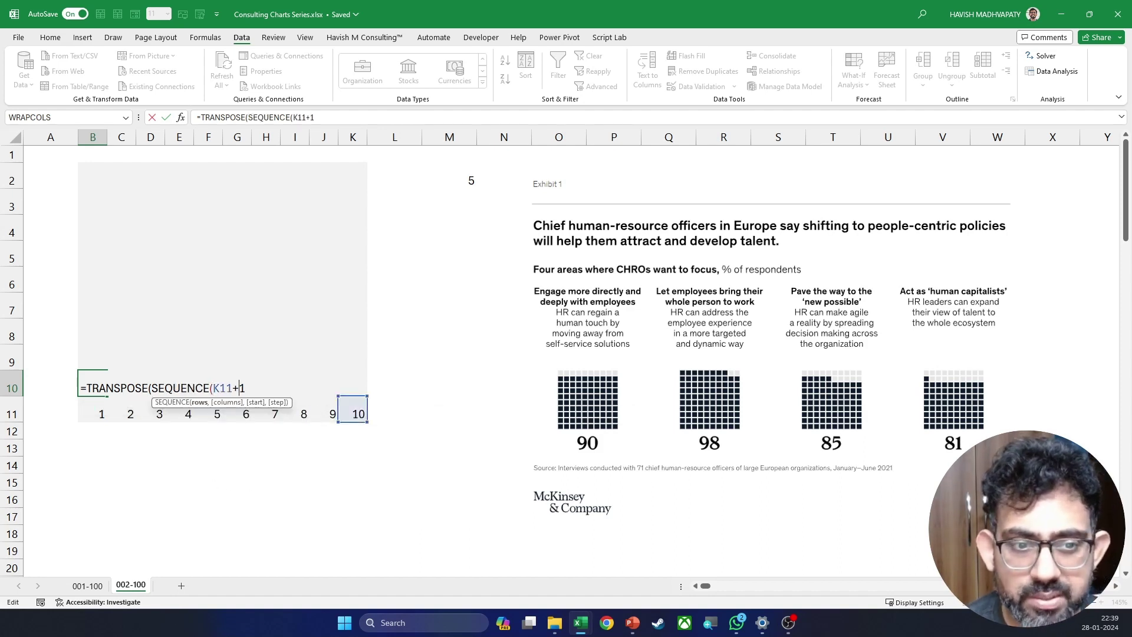
text(K11+1)))
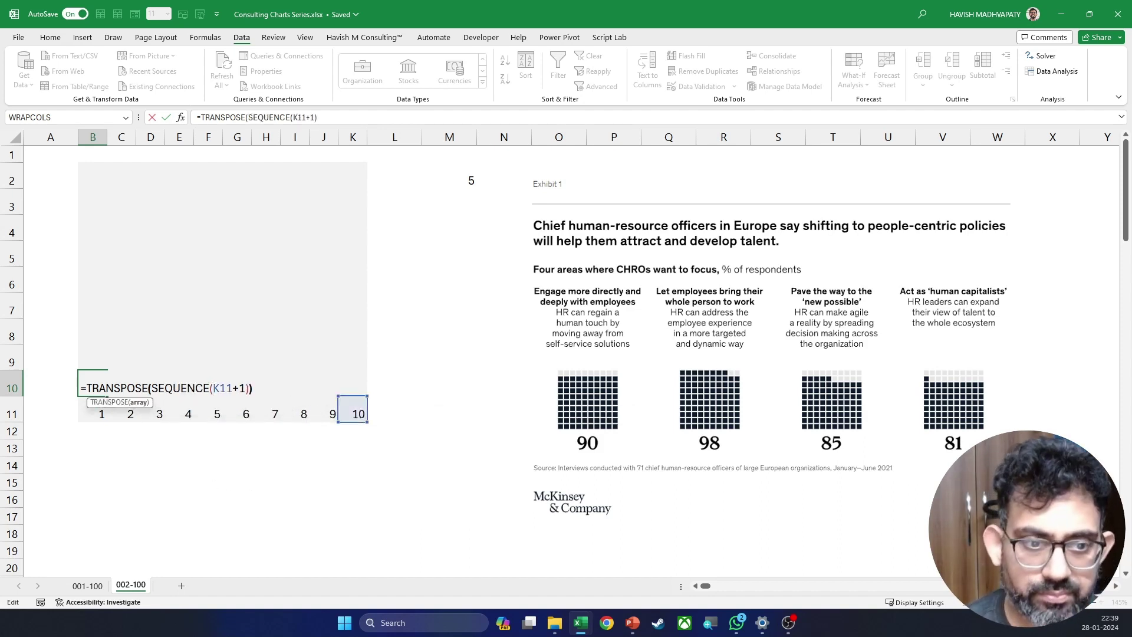
key(Return)
key(Up)
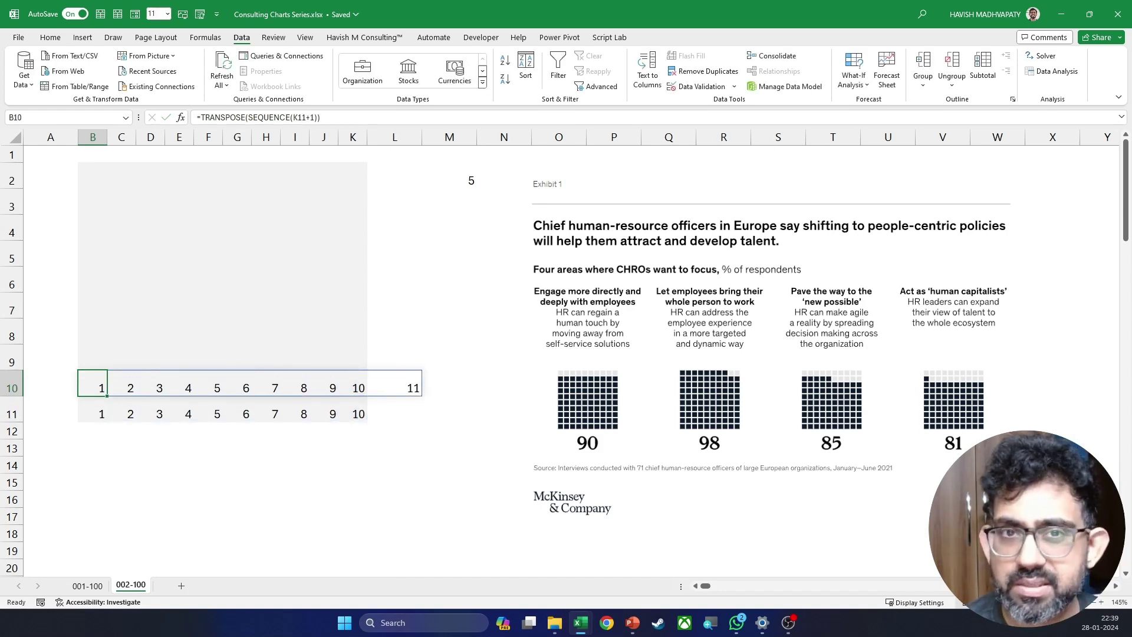
key(F2)
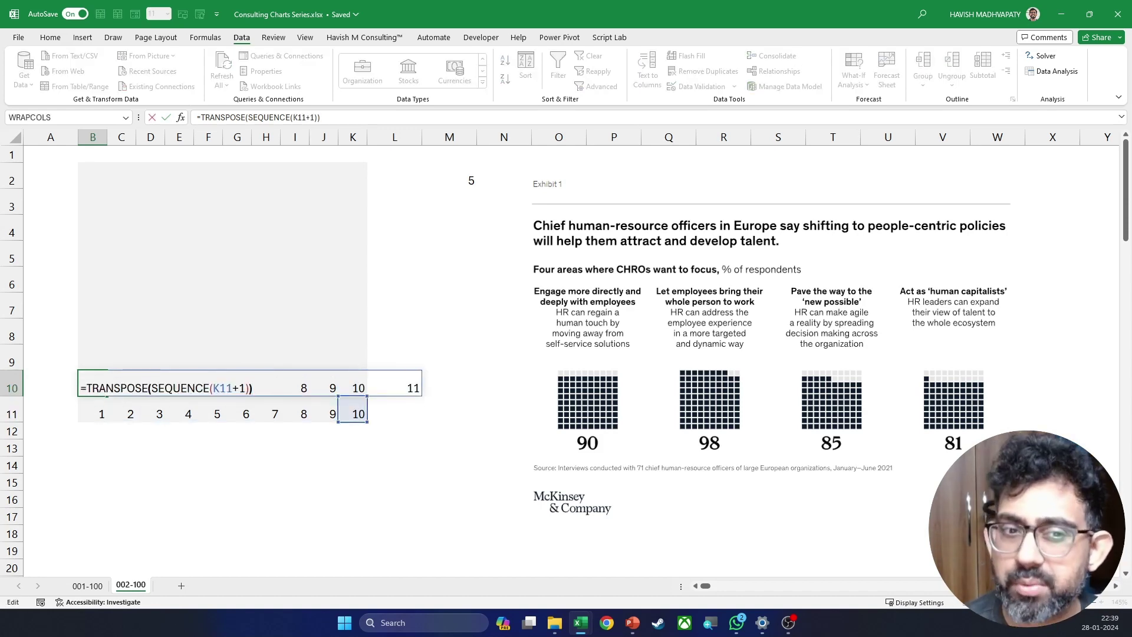
key(Left)
key(Left)
key(Left)
key(Left)
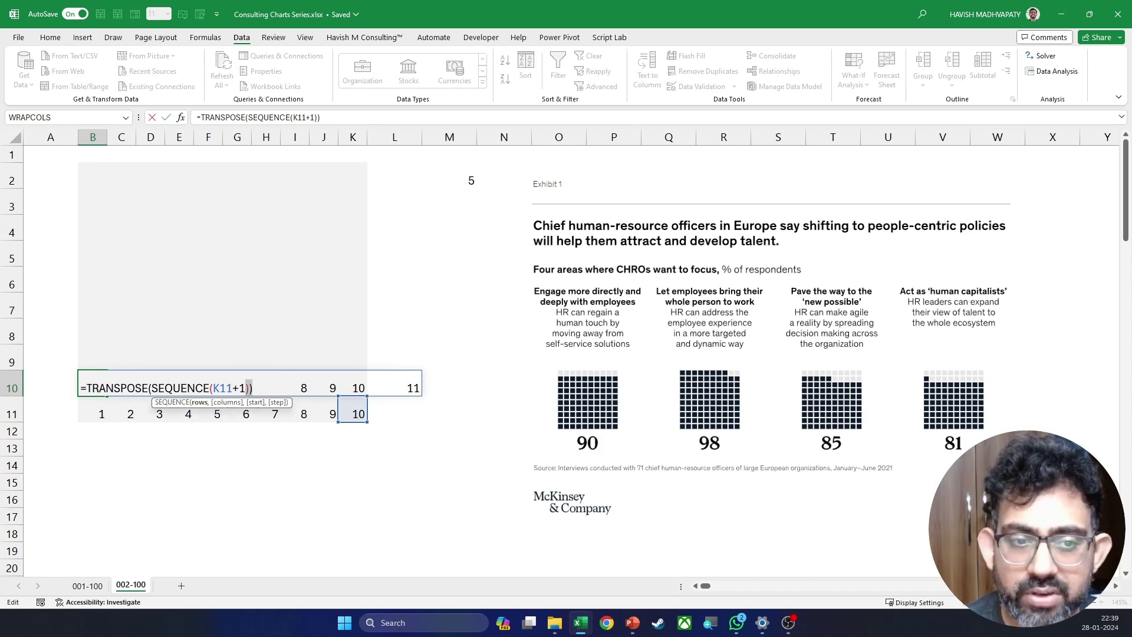
key(shift+Left)
key(shift+Left)
key(shift+Left)
key(shift+Left)
key(shift+Left)
key(shift+Left)
key(BackSpace)
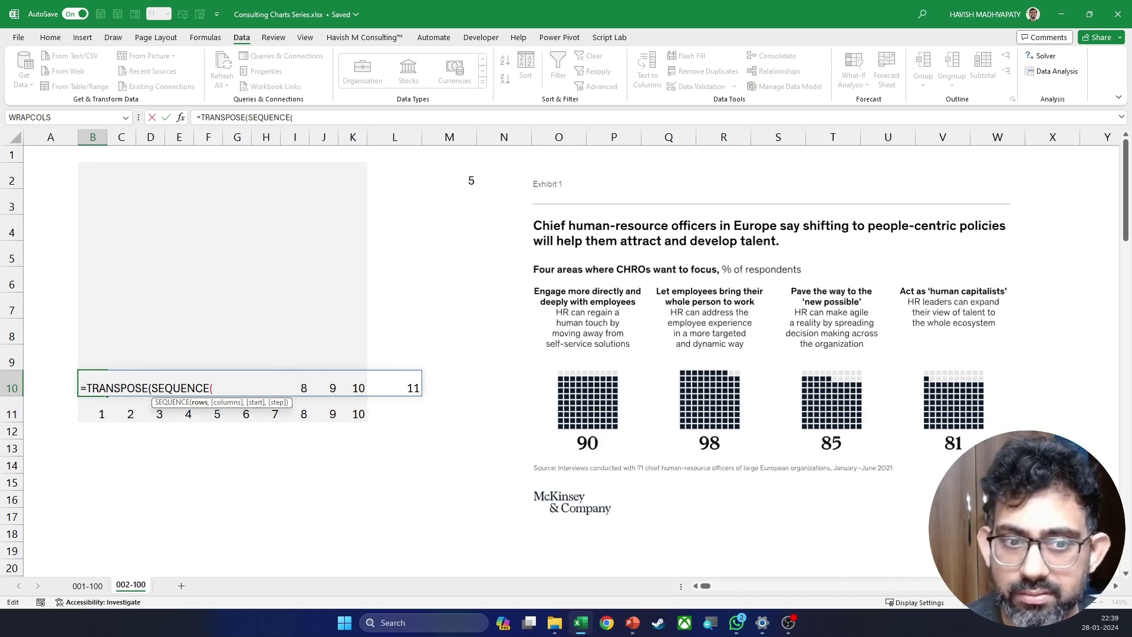
text(,)
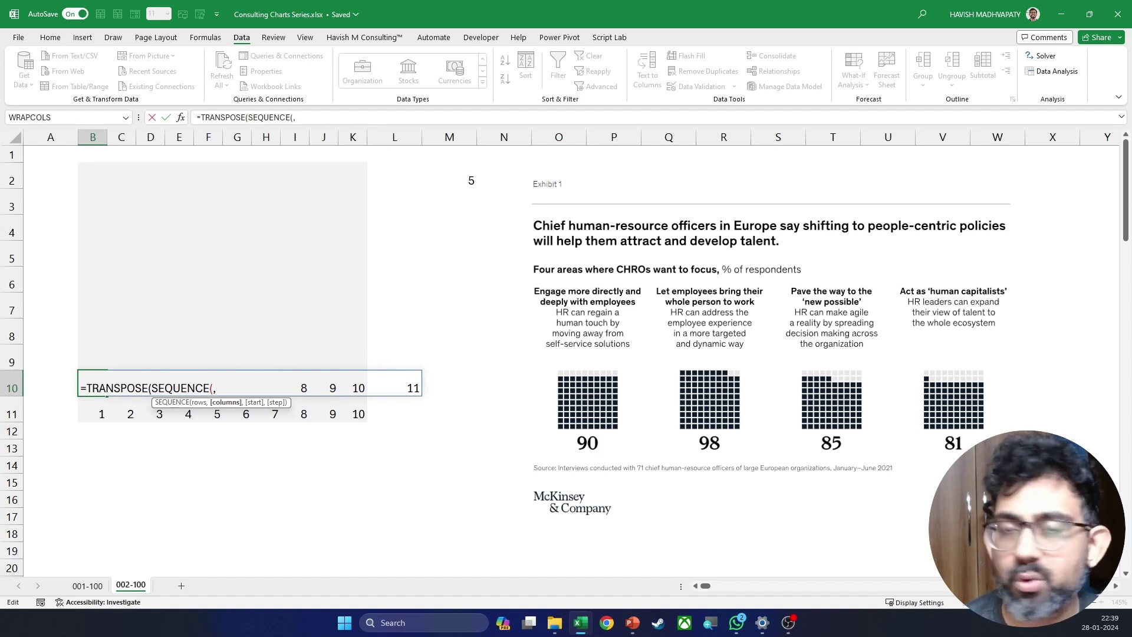
key(Escape)
Clear the formula from B10 and the numbering formula from row 11 so the gray grid is empty.
key(Delete)
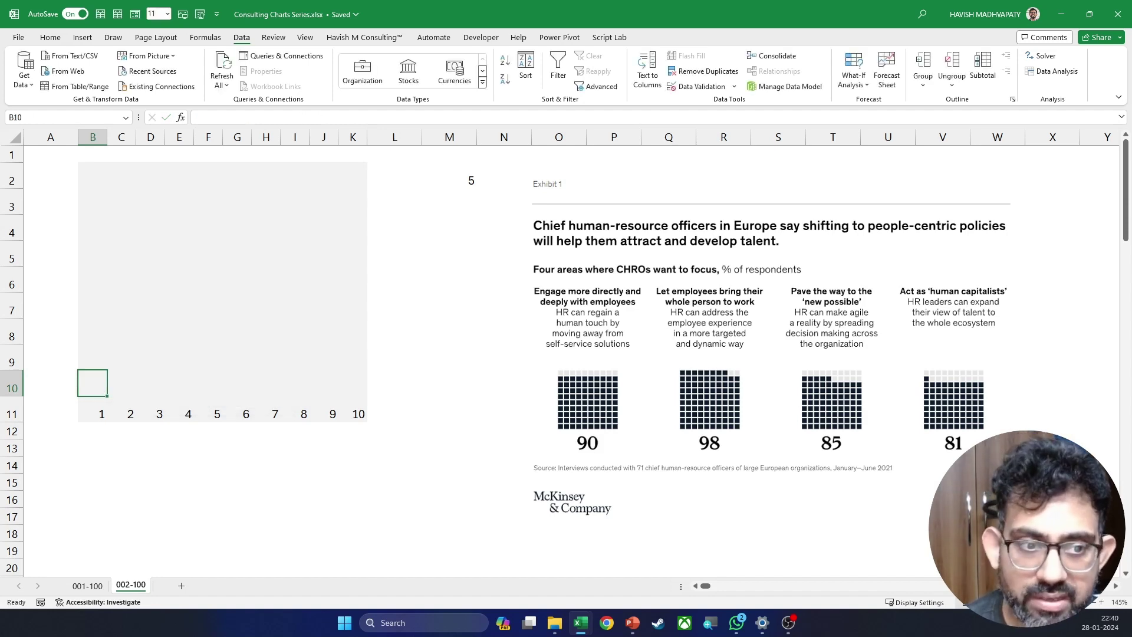
key(Down)
key(ctrl+shift+Right)
key(Down)
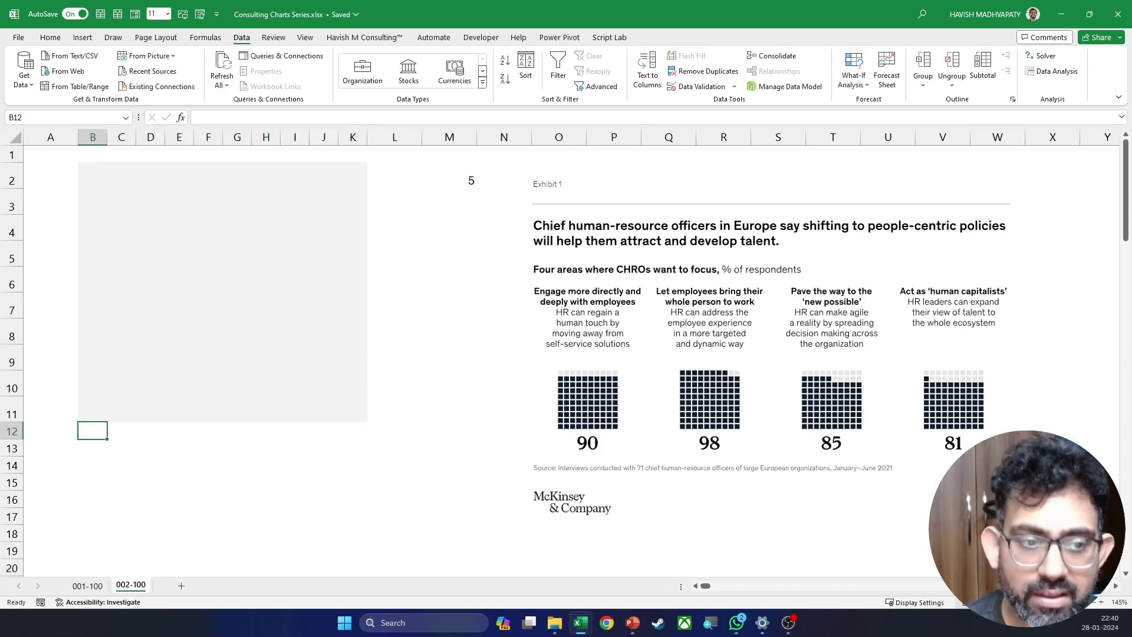
Enter =SEQUENCE(,10) in cell B11 to number the grid's lowest row across ten columns.
key(Up)
text(=se)
key(Down)
key(Down)
key(Down)
key(Down)
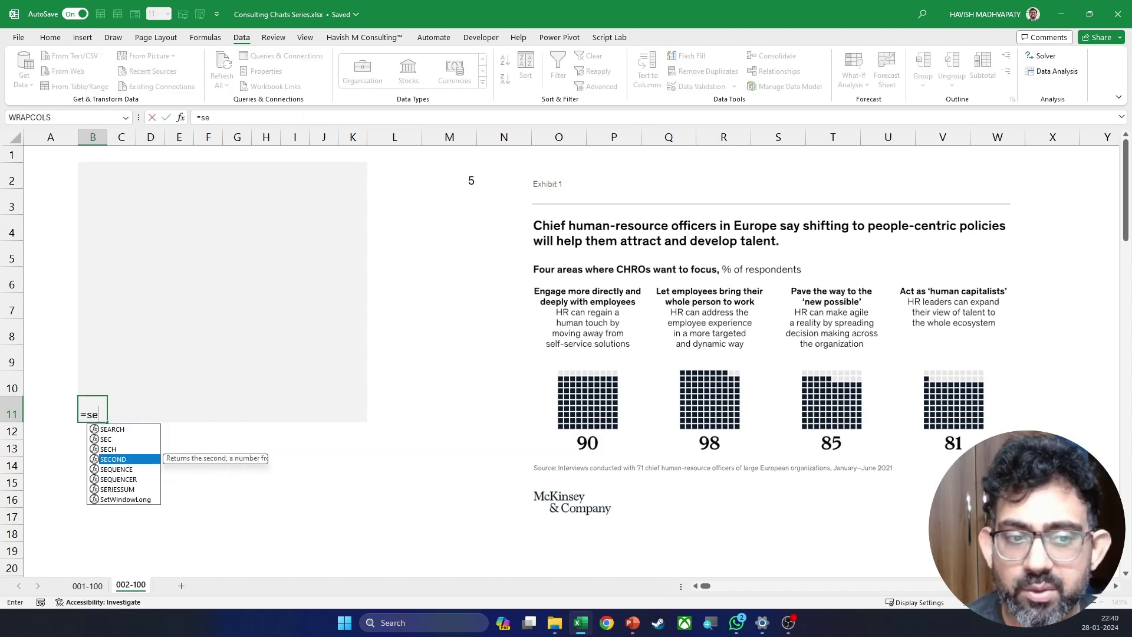
key(Tab)
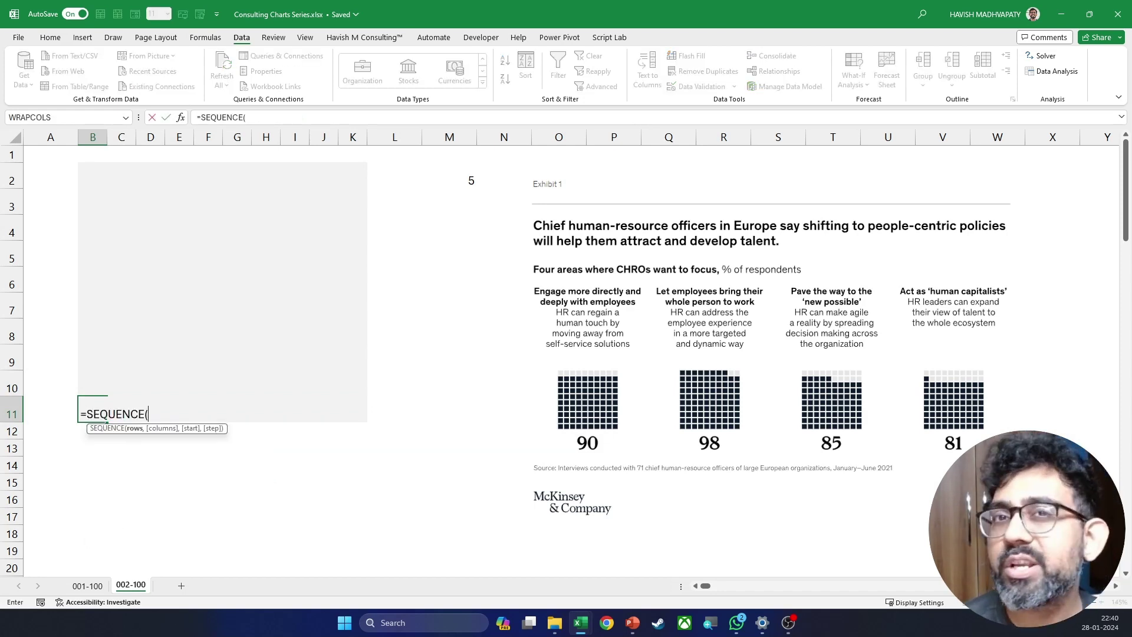
text(,)
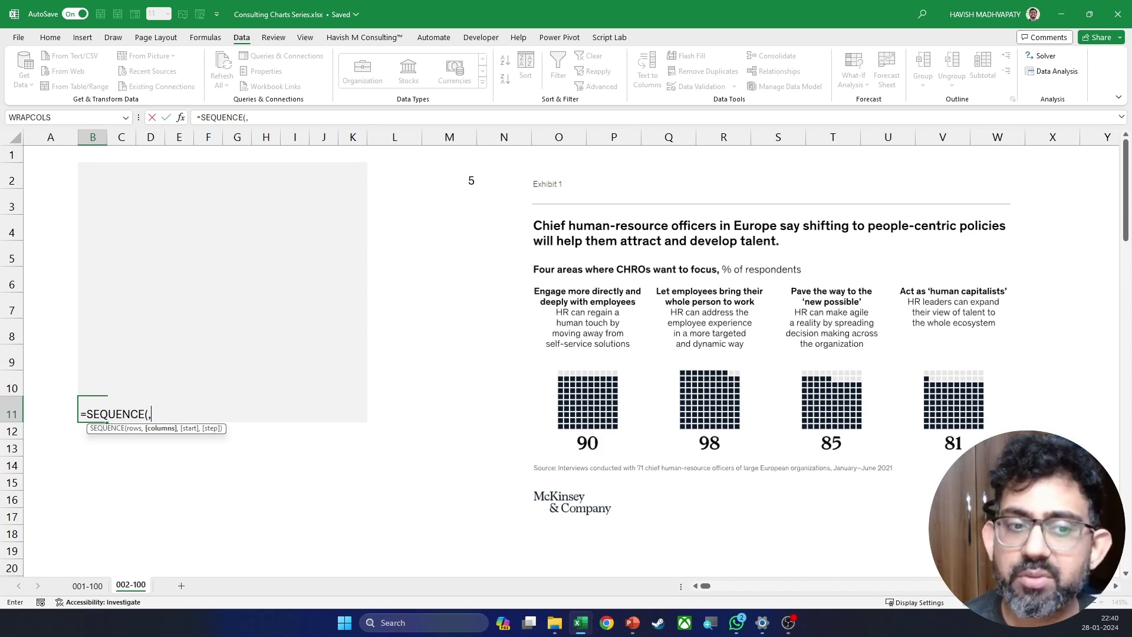
text(10))
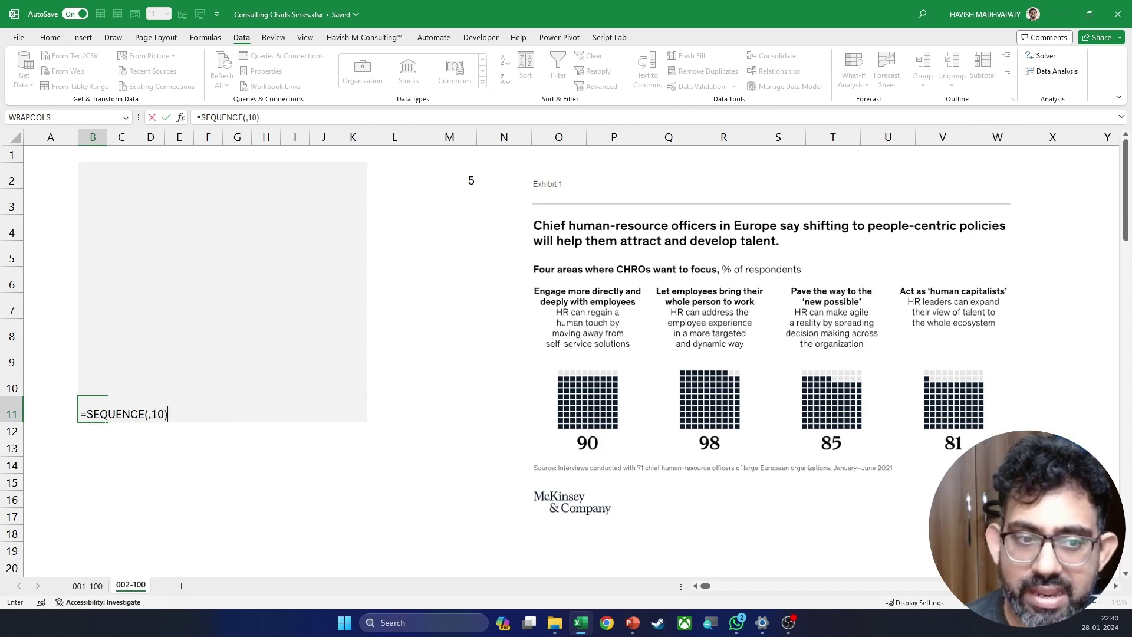
key(Return)
key(Up)
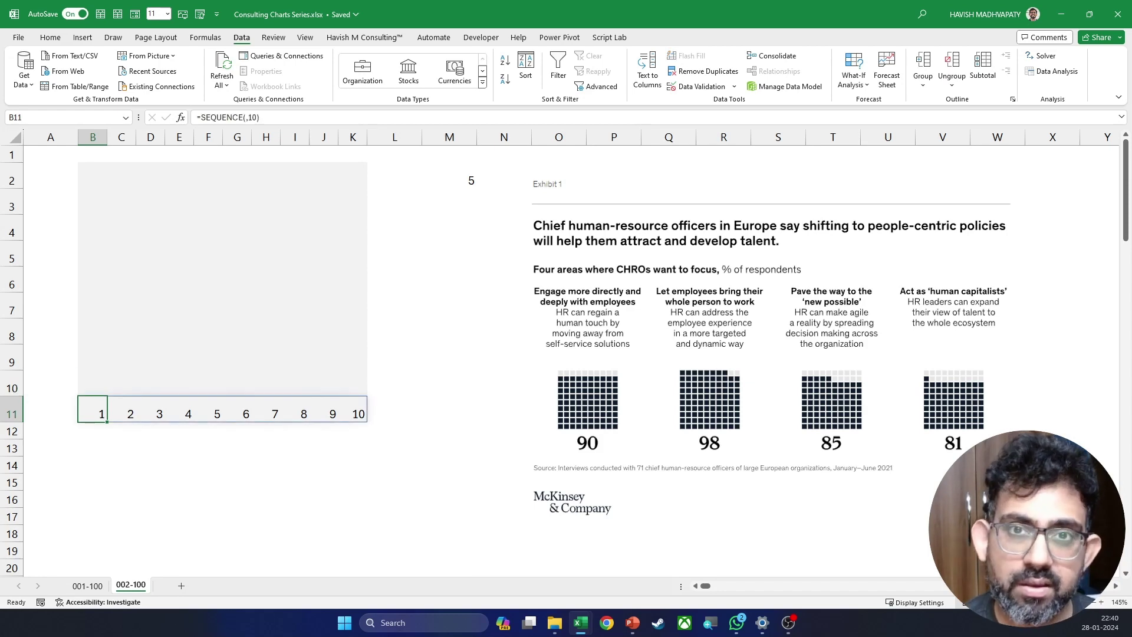
Enter =SEQUENCE(,10,K11+1) in cell B10 so the row continues from the last number of the row below.
key(Up)
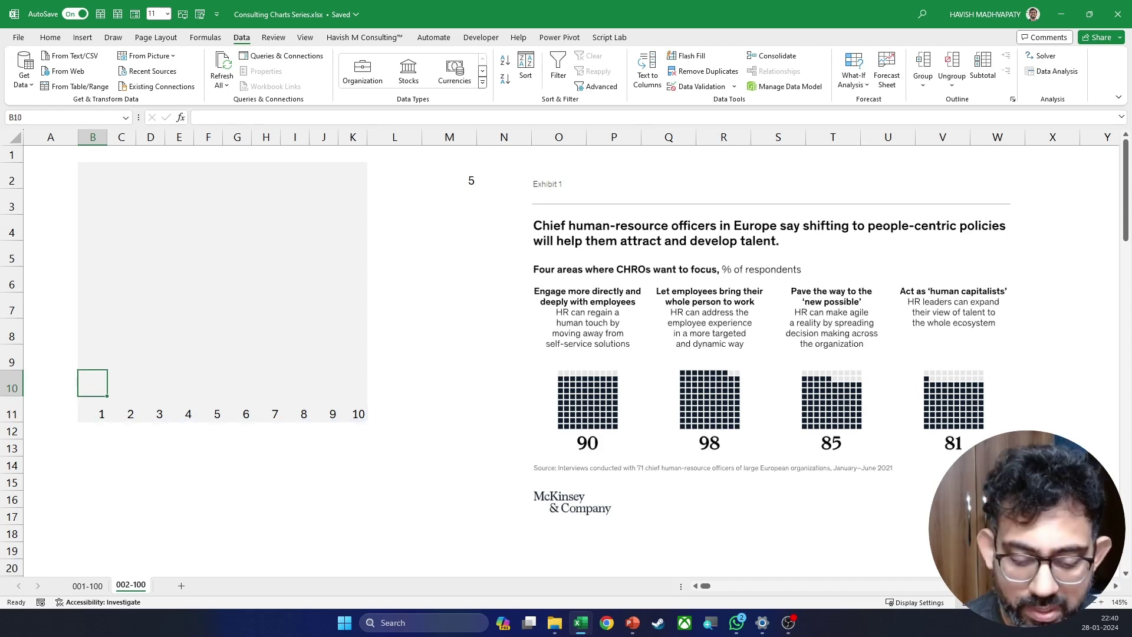
text(=se)
key(Down)
key(Down)
key(Down)
key(Down)
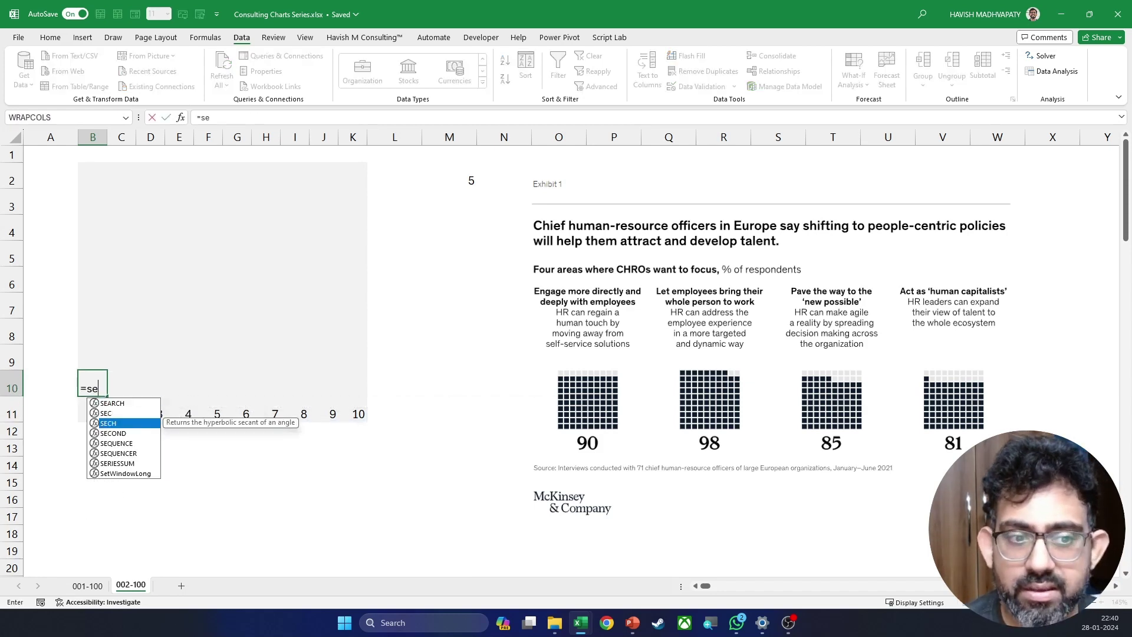
key(Tab)
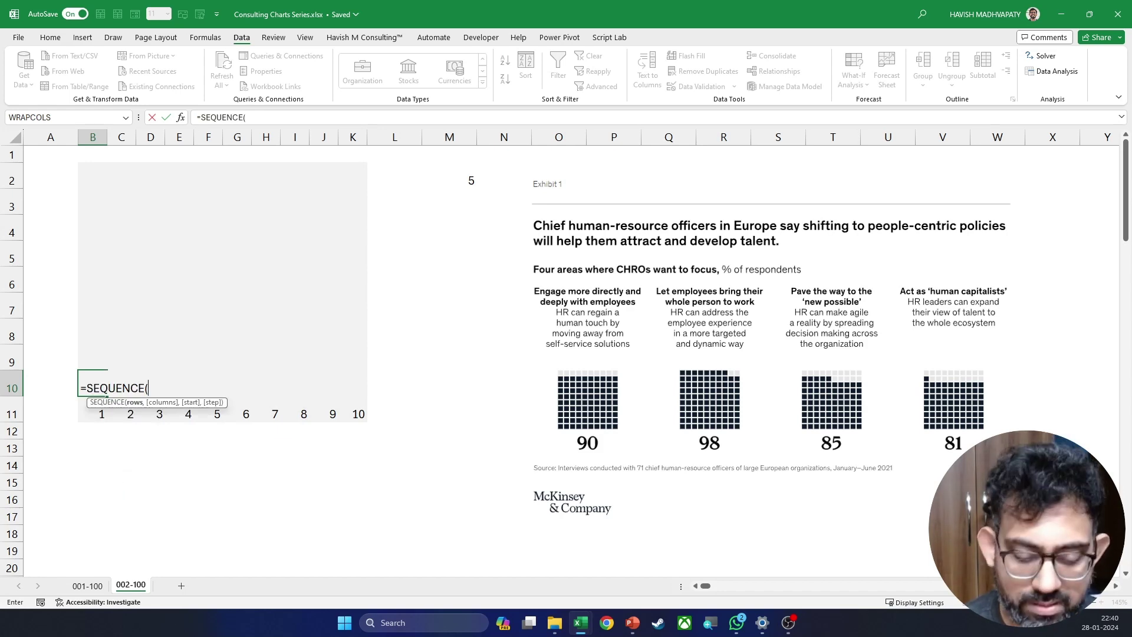
text(,1)
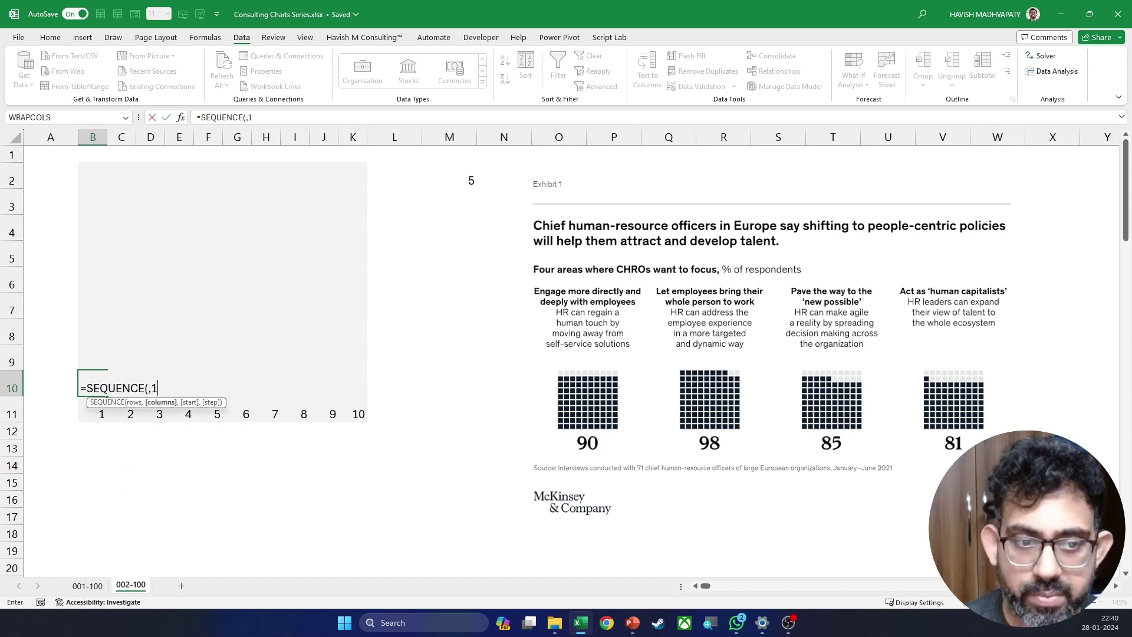
text(0,)
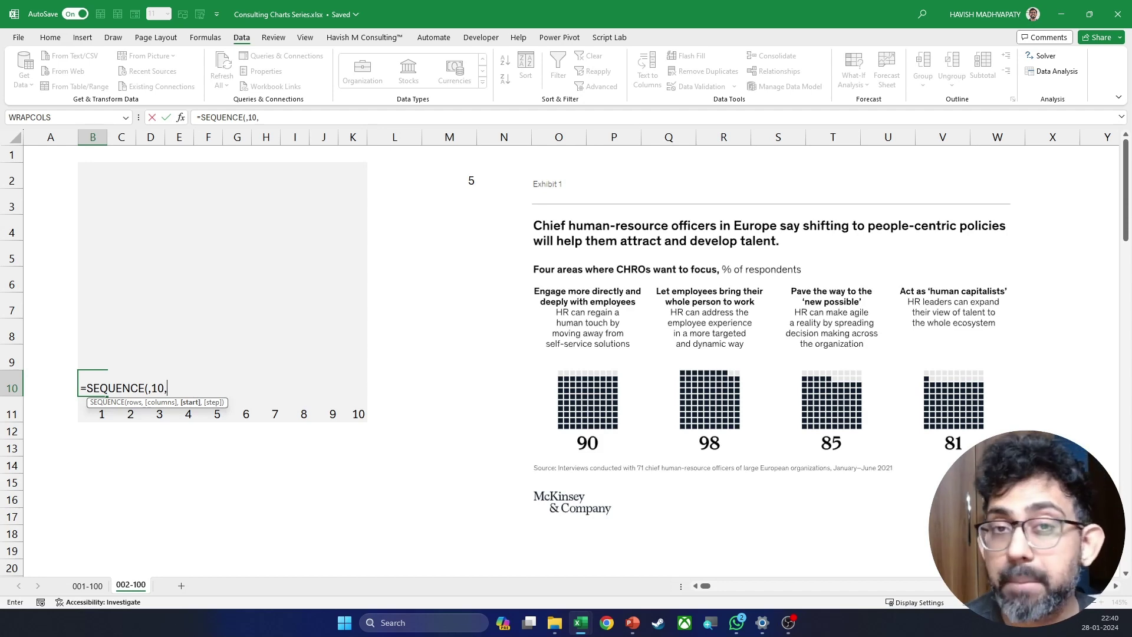
click(356, 416)
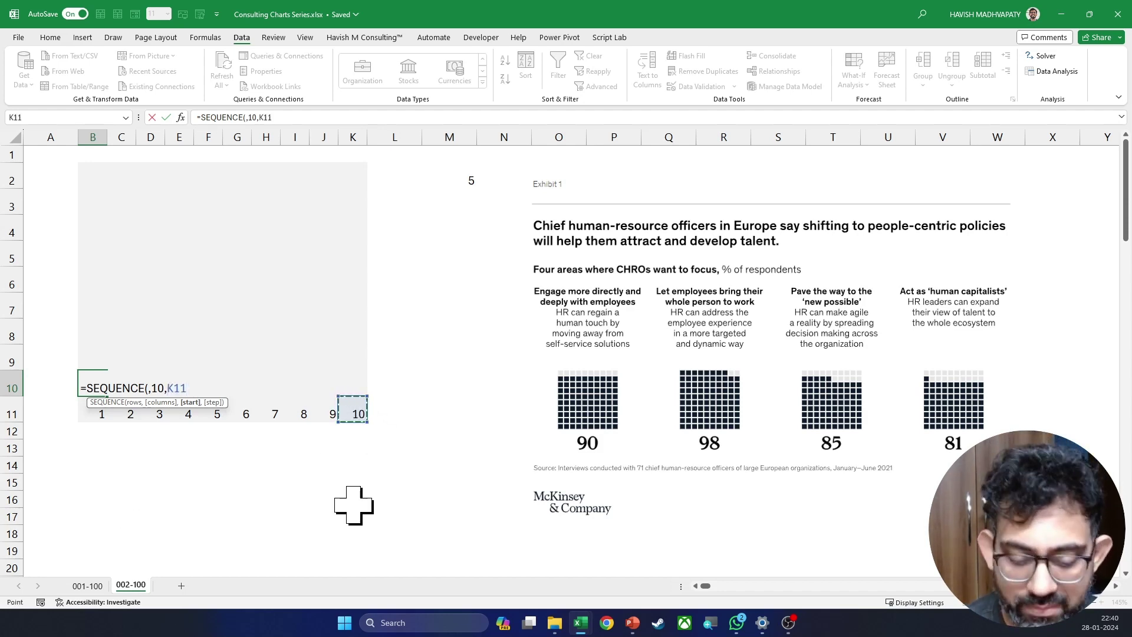
text(+1))
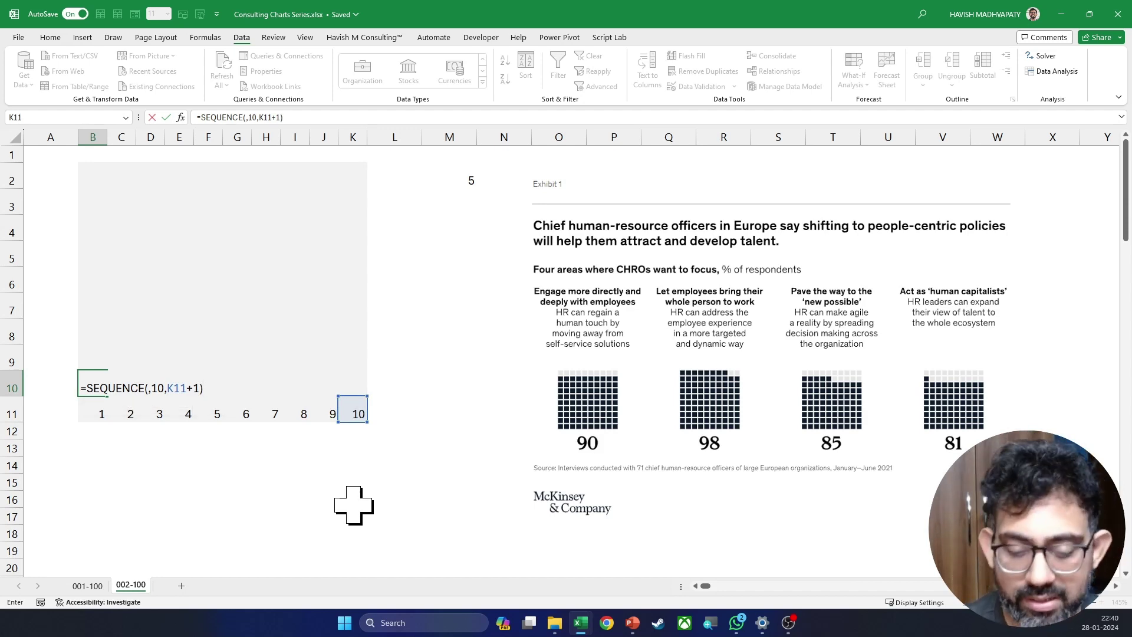
key(Return)
key(Up)
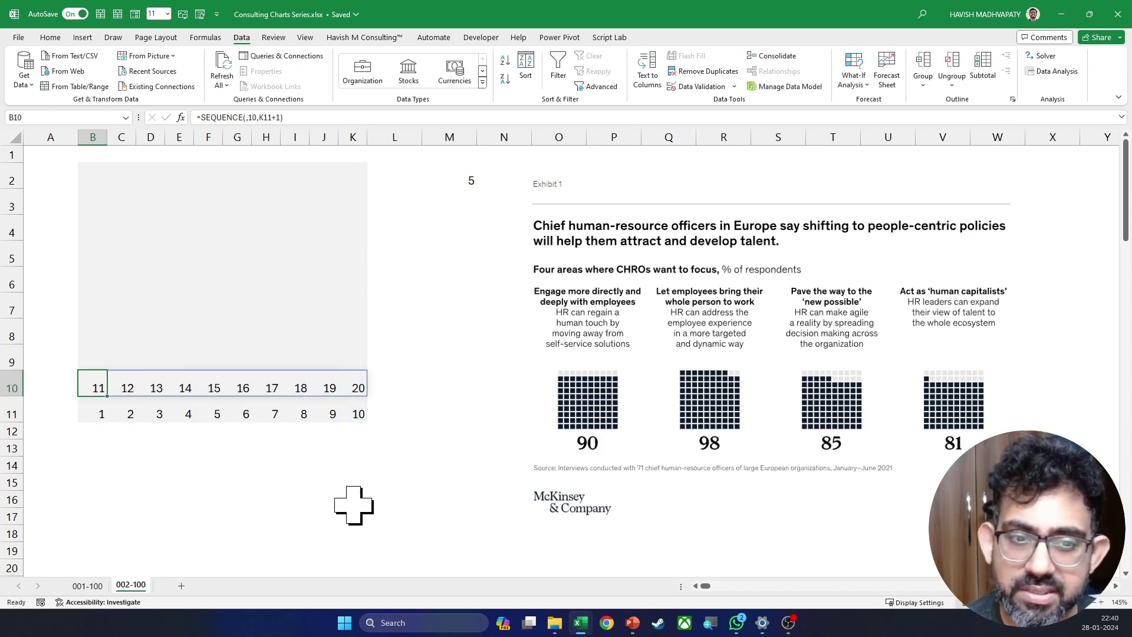
Copy the formula in B10 into each cell from B9 up to B2 to number the remaining grid rows.
key(ctrl+c)
key(Up)
key(ctrl+v)
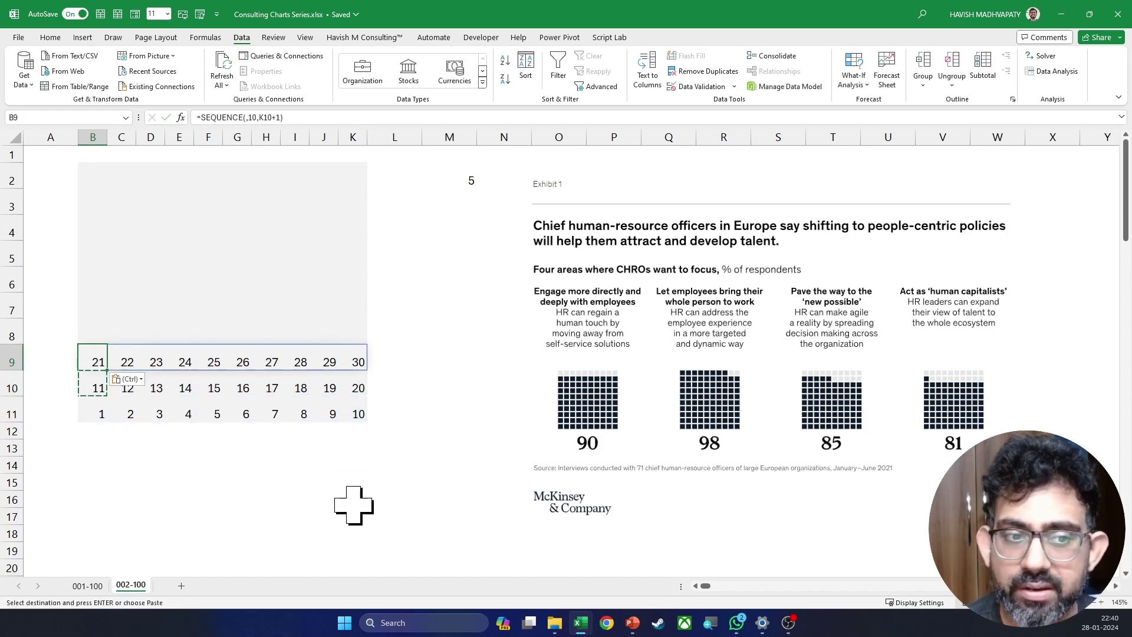
key(Up)
key(ctrl+v)
key(Up)
key(ctrl+v)
key(Up)
key(ctrl+v)
key(Up)
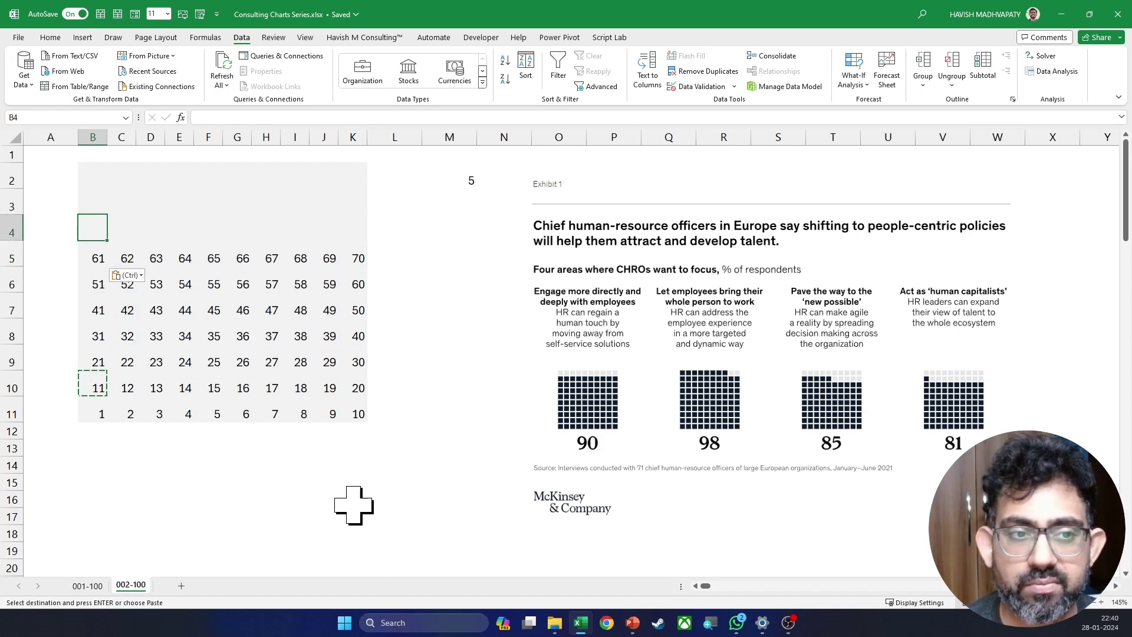
key(ctrl+v)
key(Up)
key(ctrl+v)
key(Up)
key(ctrl+v)
key(Up)
key(ctrl+v)
key(Escape)
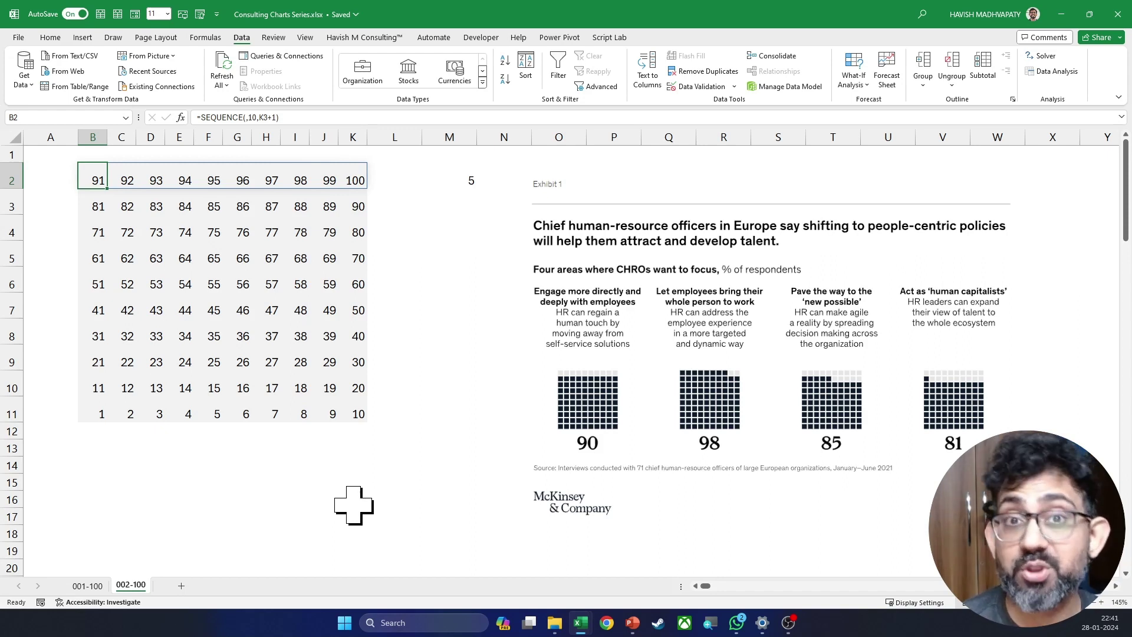
Add a Less Than conditional formatting rule to B2:K11 comparing with =$M$2, using Light Red Fill with Dark Red Text.
click(93, 412)
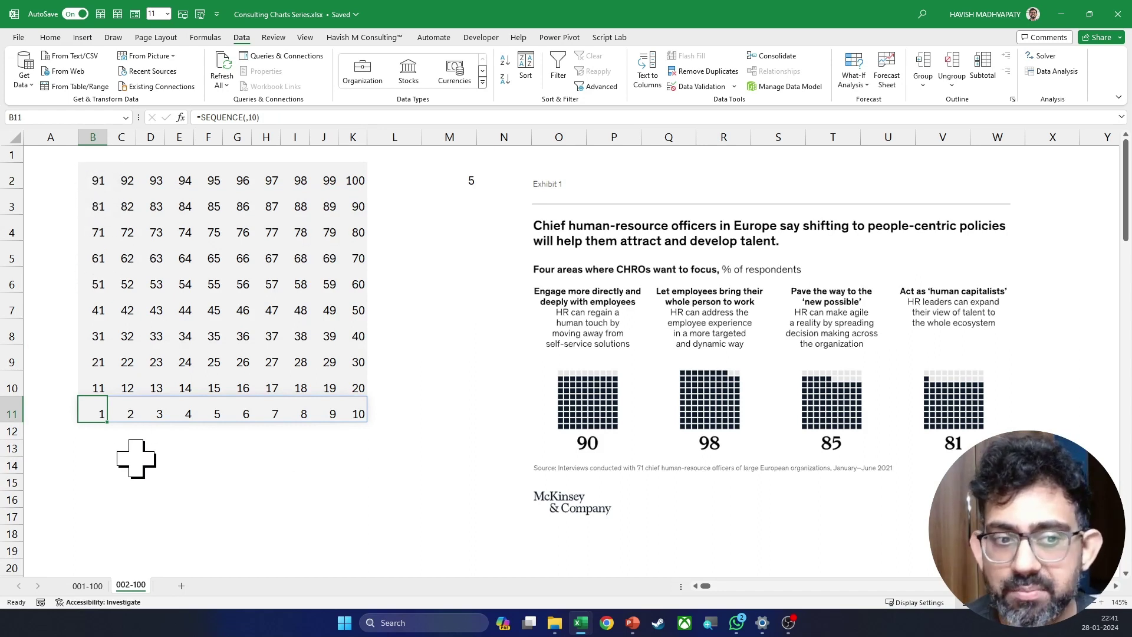
drag(94, 170, 352, 413)
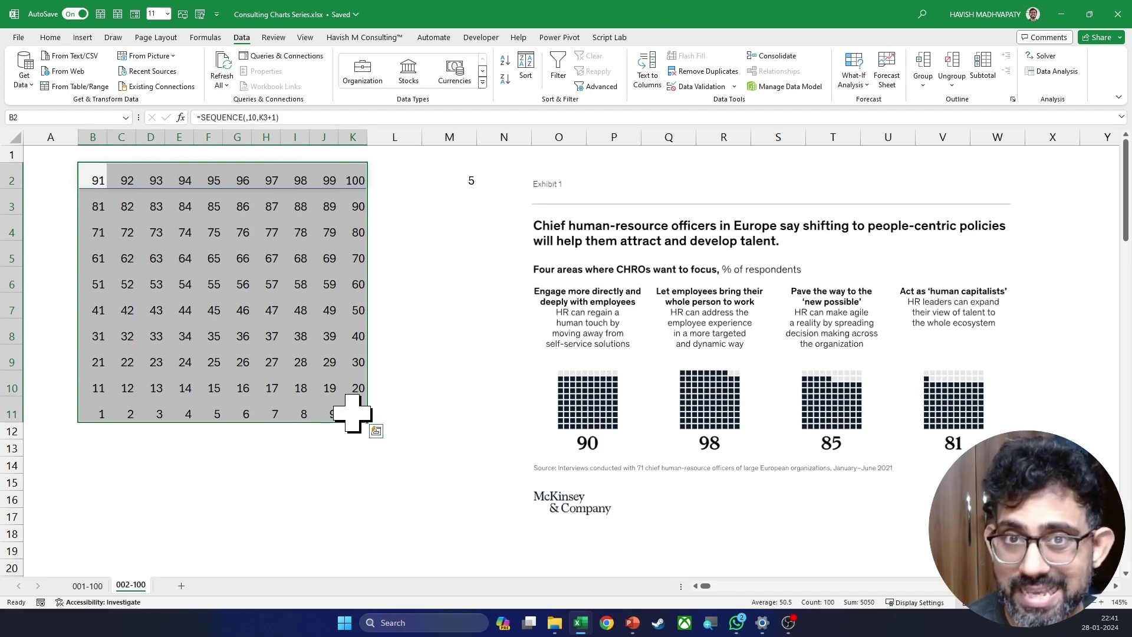
click(50, 37)
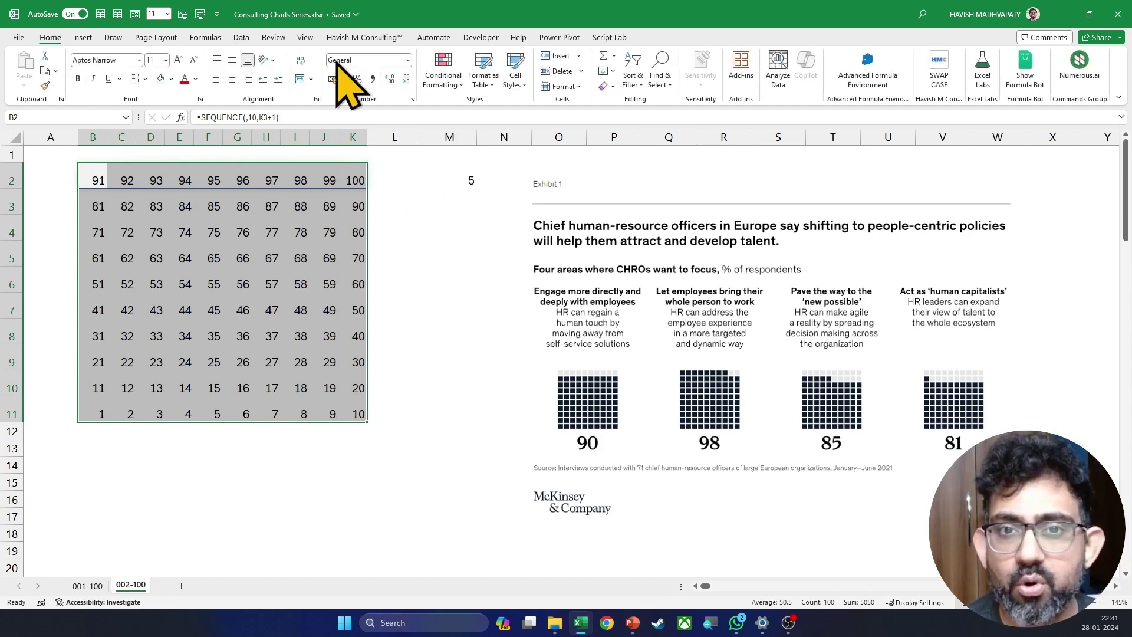
click(448, 82)
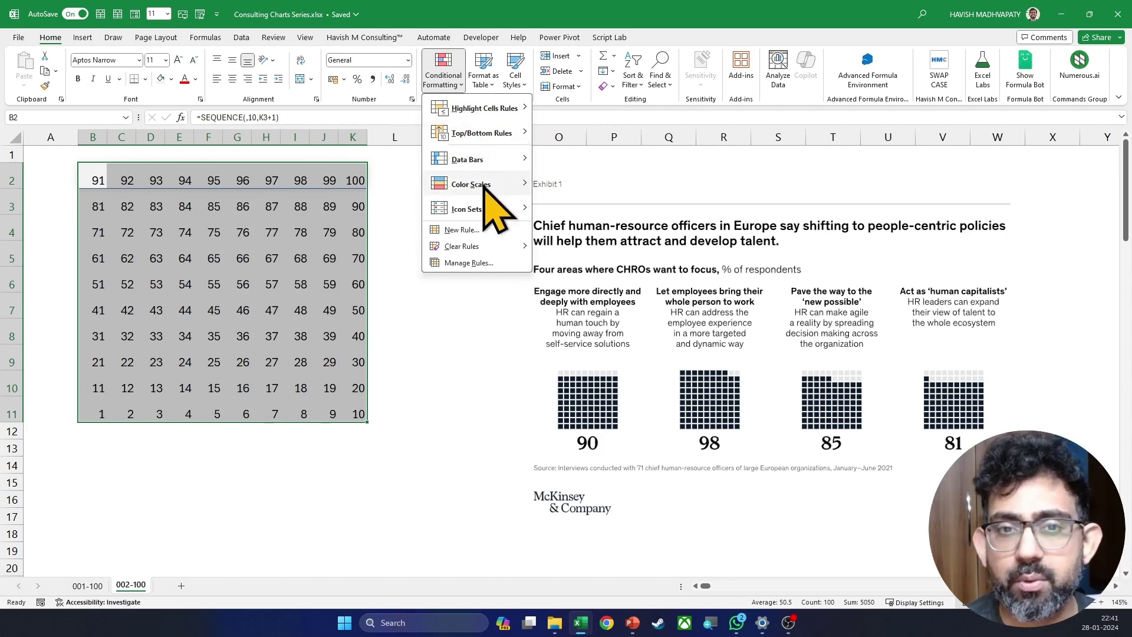
mouse_move(496, 115)
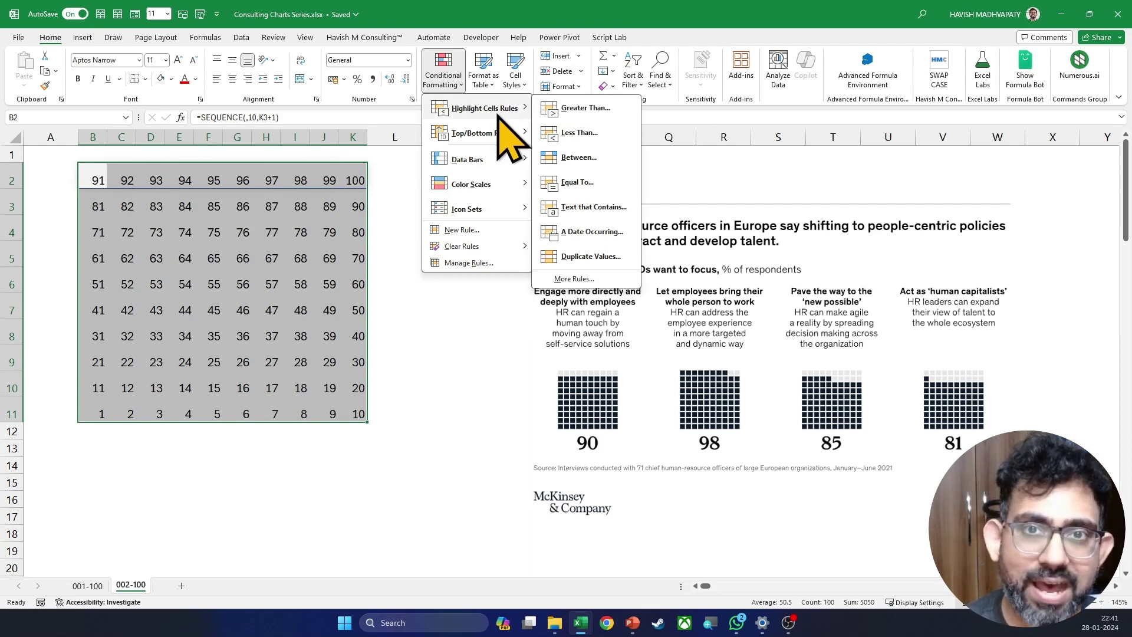
click(601, 134)
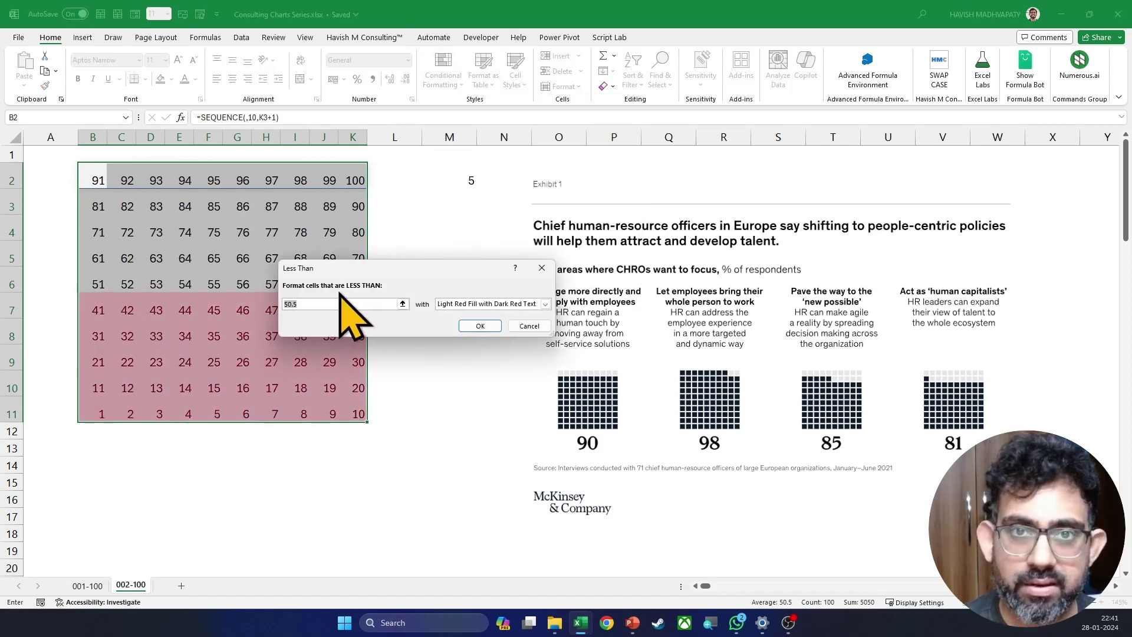
click(449, 184)
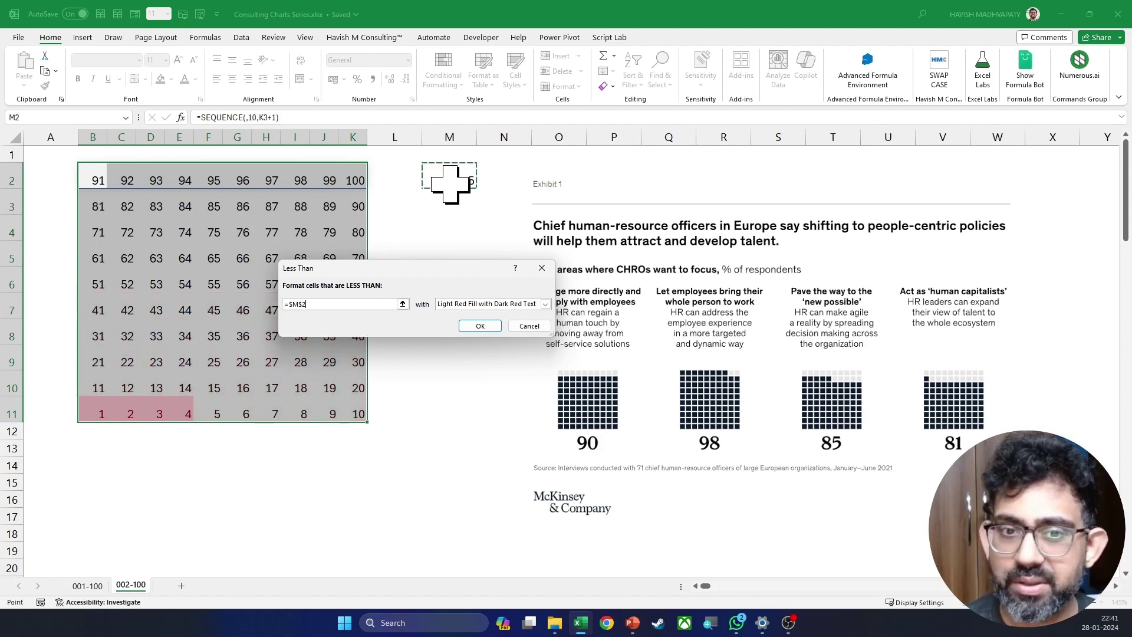
click(480, 326)
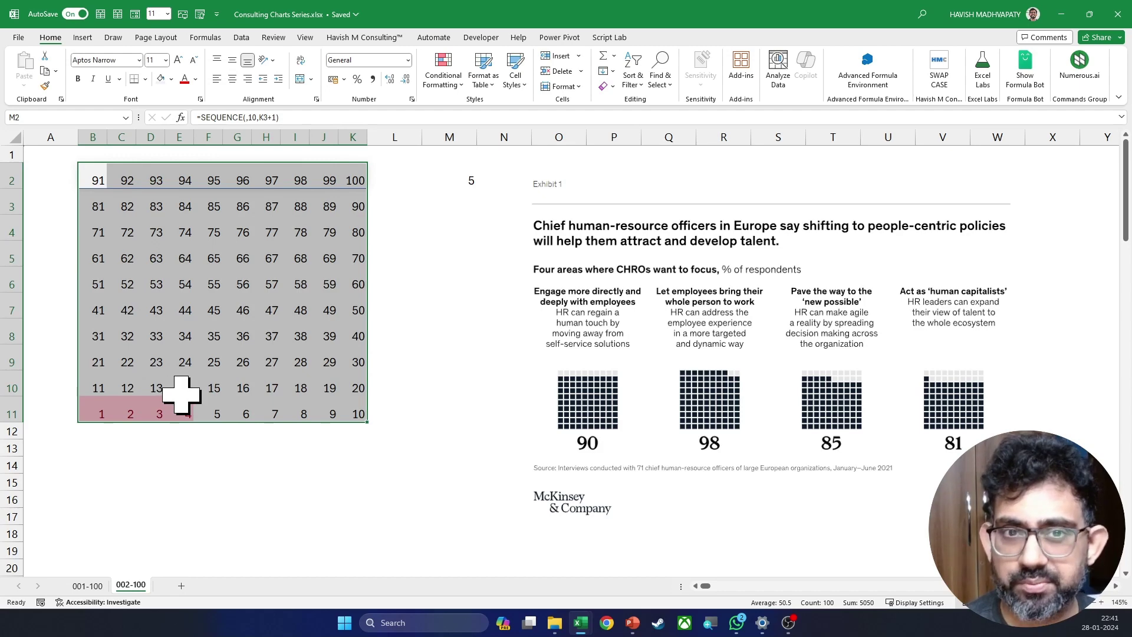
Change the grid's conditional formatting rule to cell values less than or equal to =$M$2.
click(454, 88)
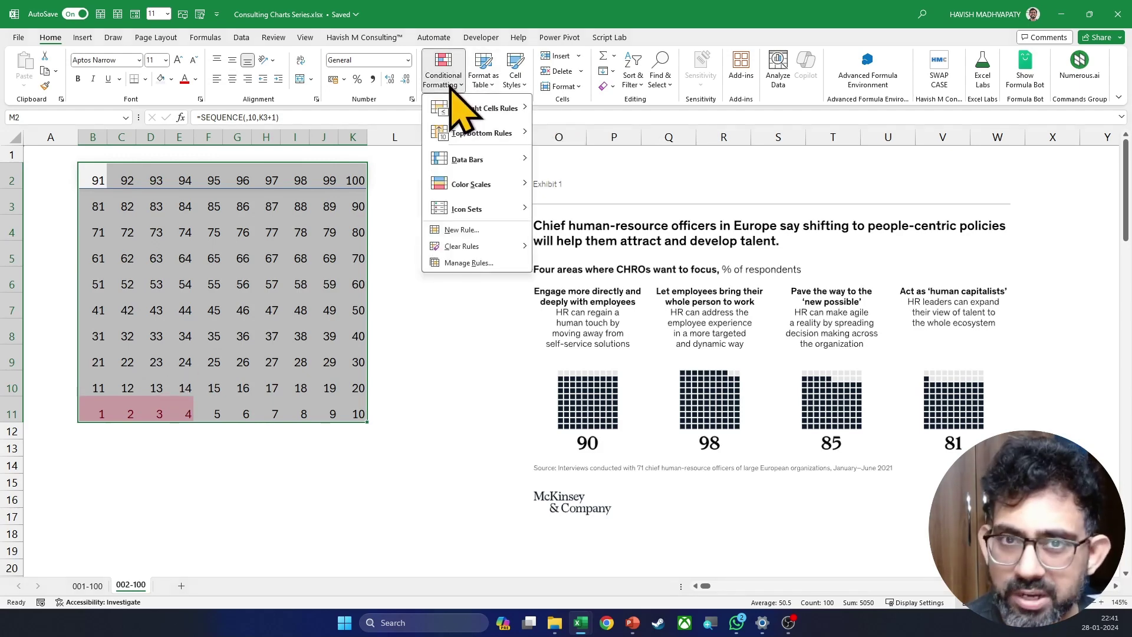
click(466, 262)
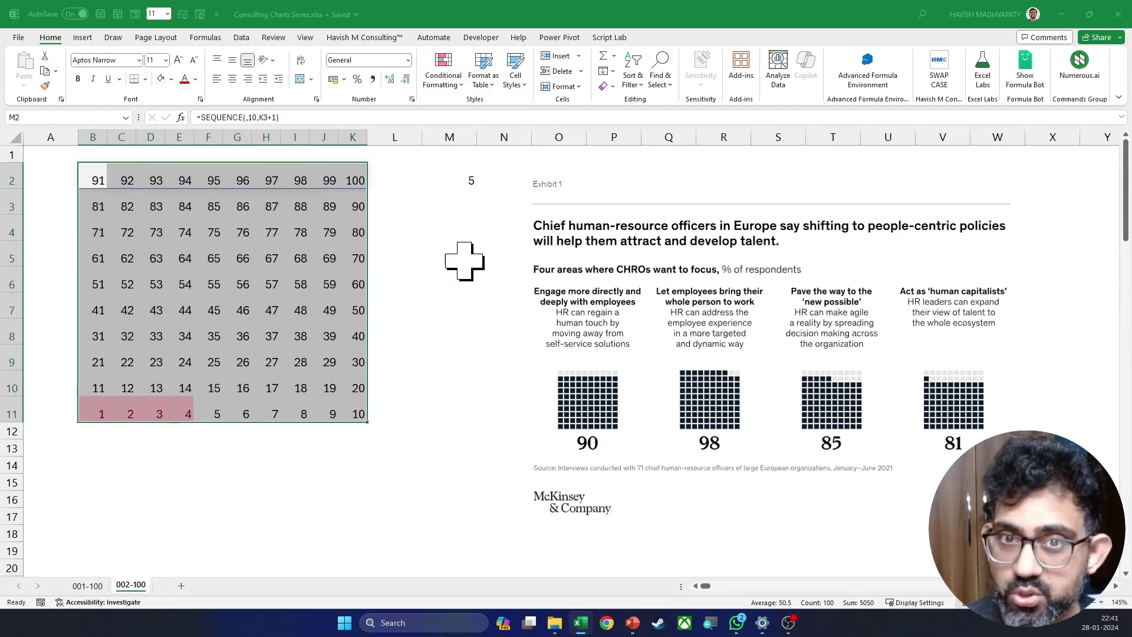
drag(454, 219, 575, 178)
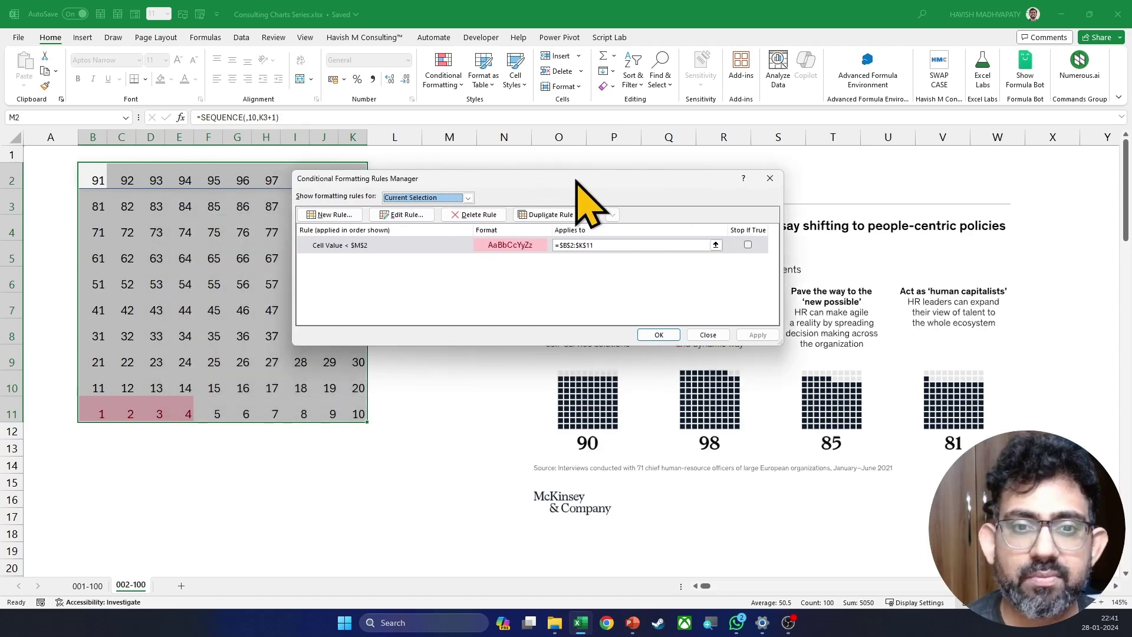
click(426, 248)
click(401, 215)
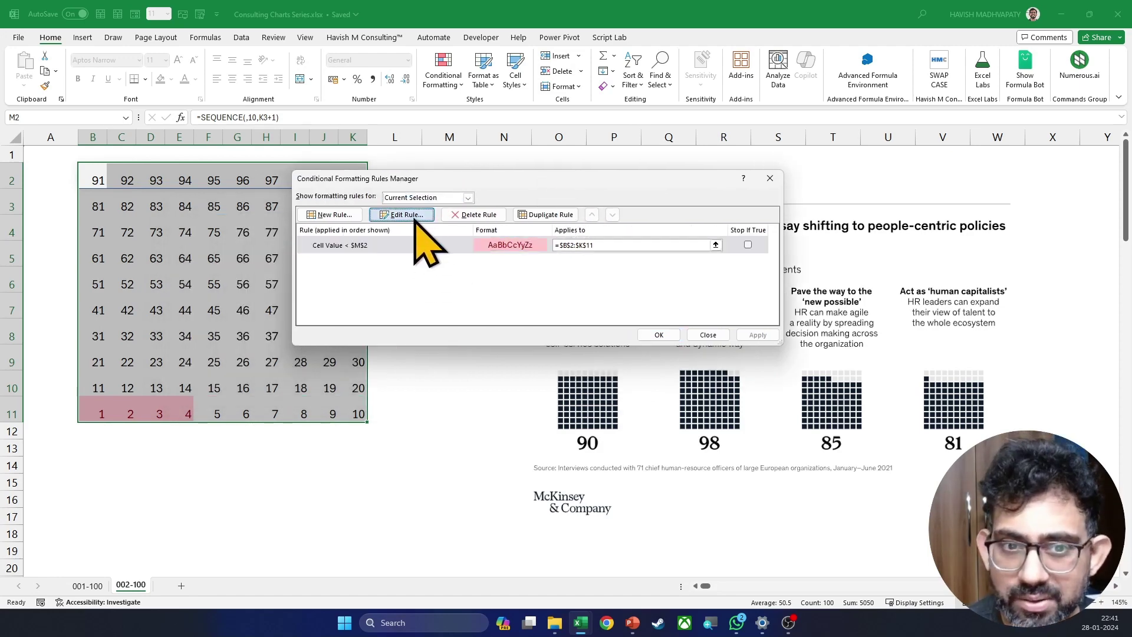
click(519, 291)
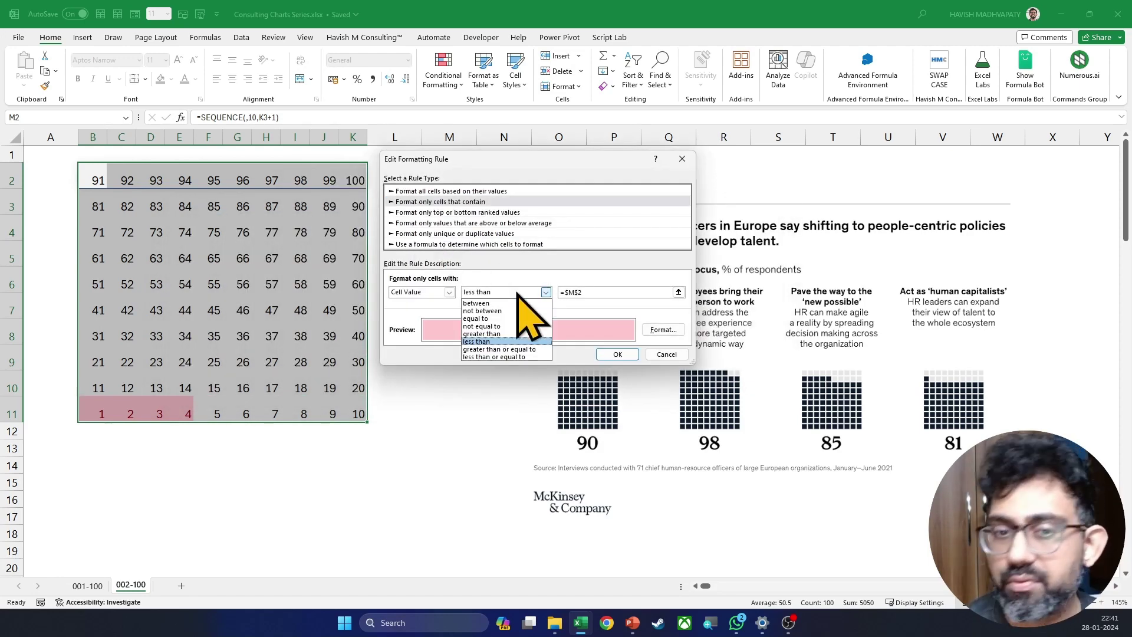
click(505, 356)
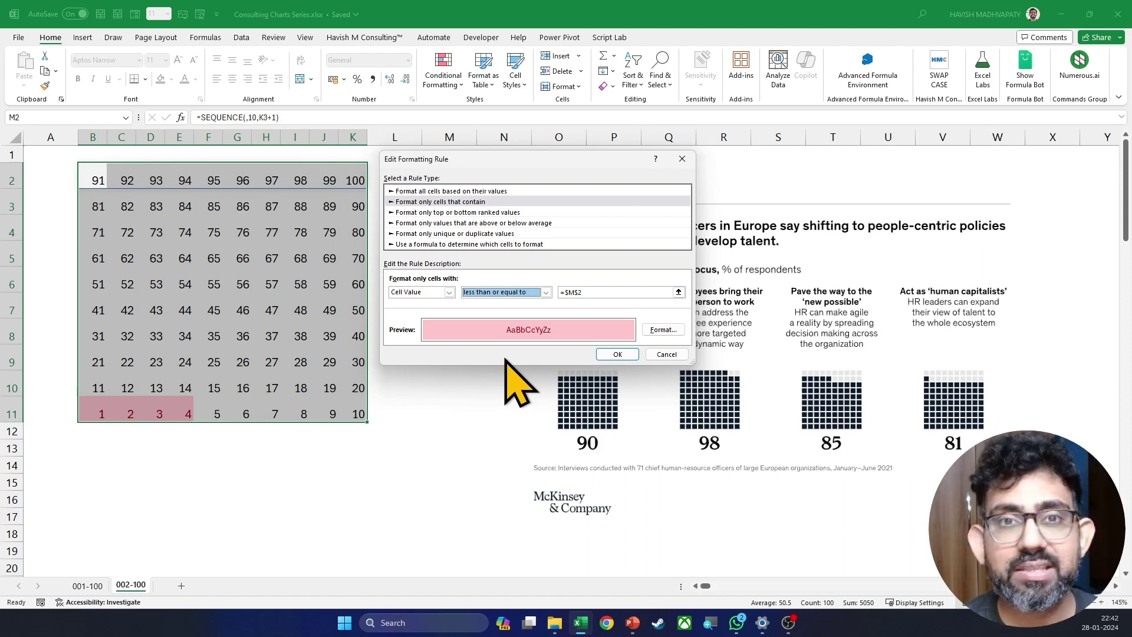
click(617, 354)
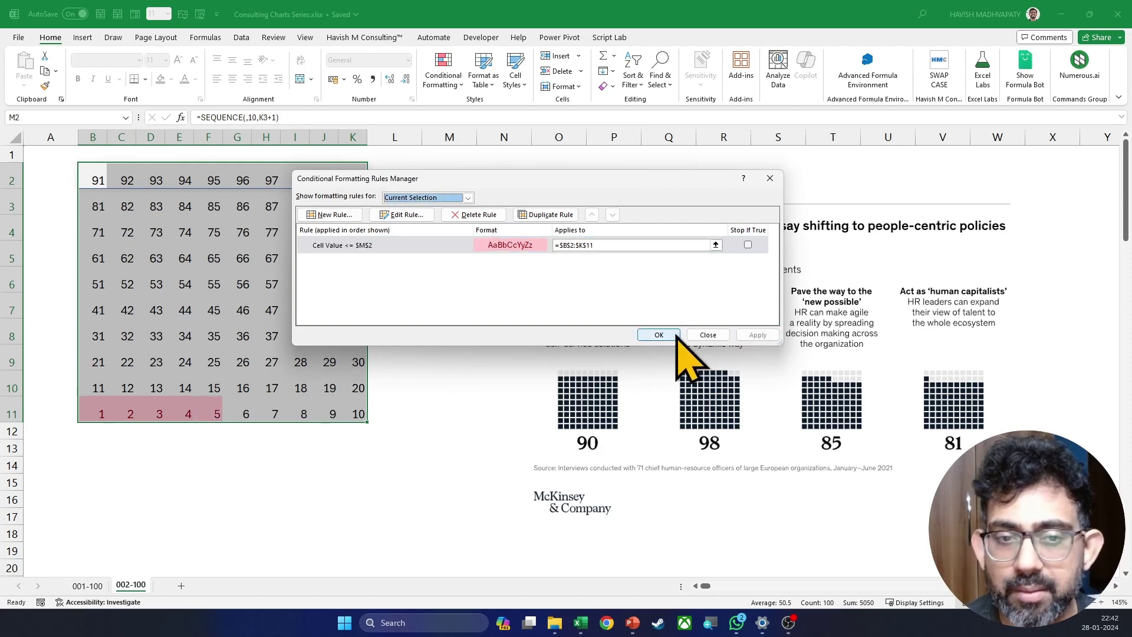
click(659, 335)
Choose 10 from the dropdown in cell M2 to test the grid coloring.
click(450, 178)
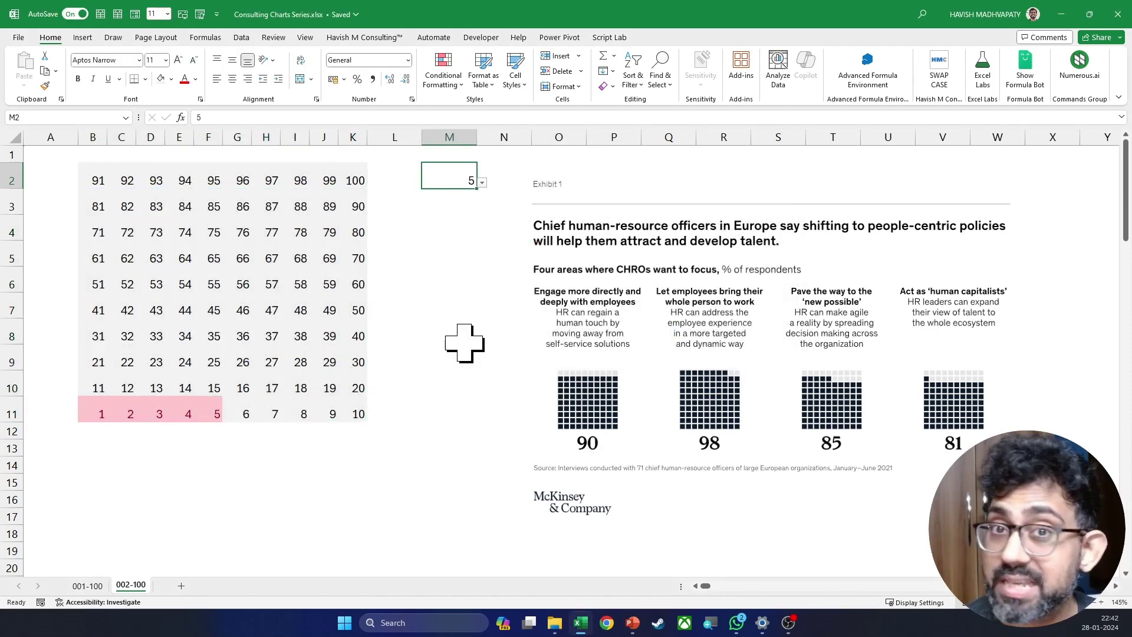
key(alt+Down)
key(Down)
key(Down)
key(Down)
key(Down)
key(Down)
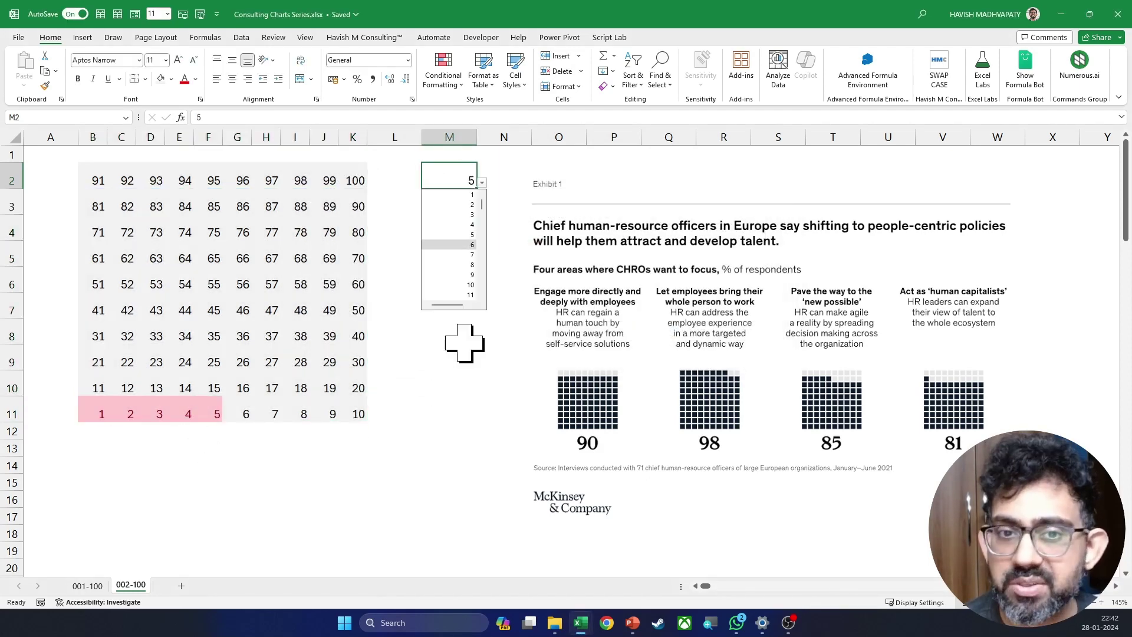
key(Return)
Choose 29 from the dropdown in cell M2 to test the coloring across several grid rows.
key(alt+Down)
key(Down)
key(Down)
key(Down)
key(Down)
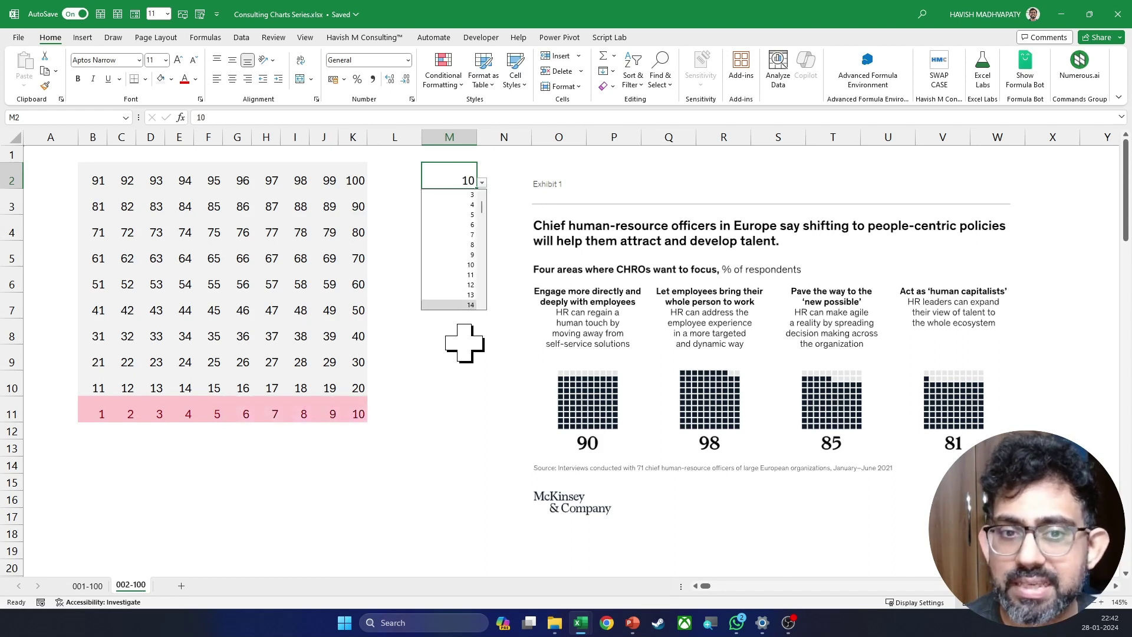
key(Down)
key(Down)
key(Down)
key(Down)
key(Down)
key(Down)
key(Down)
key(Down)
key(Down)
key(Down)
key(Down)
key(Down)
key(Down)
key(Down)
key(Return)
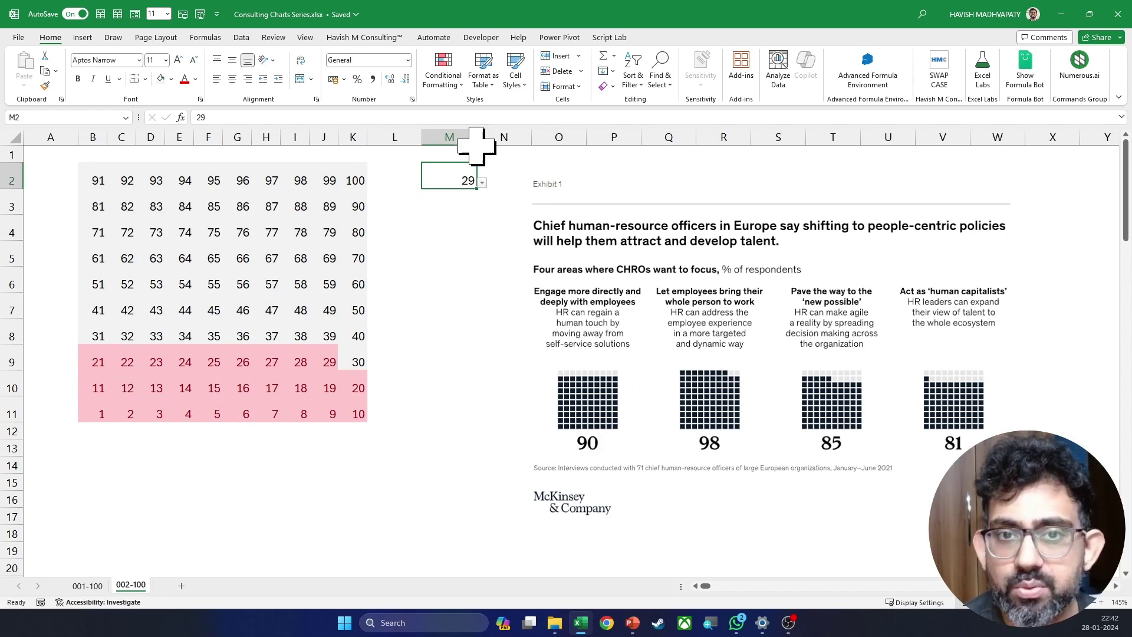
Edit the worksheet's conditional formatting rule for the grid so that matching cells get a black fill.
click(447, 78)
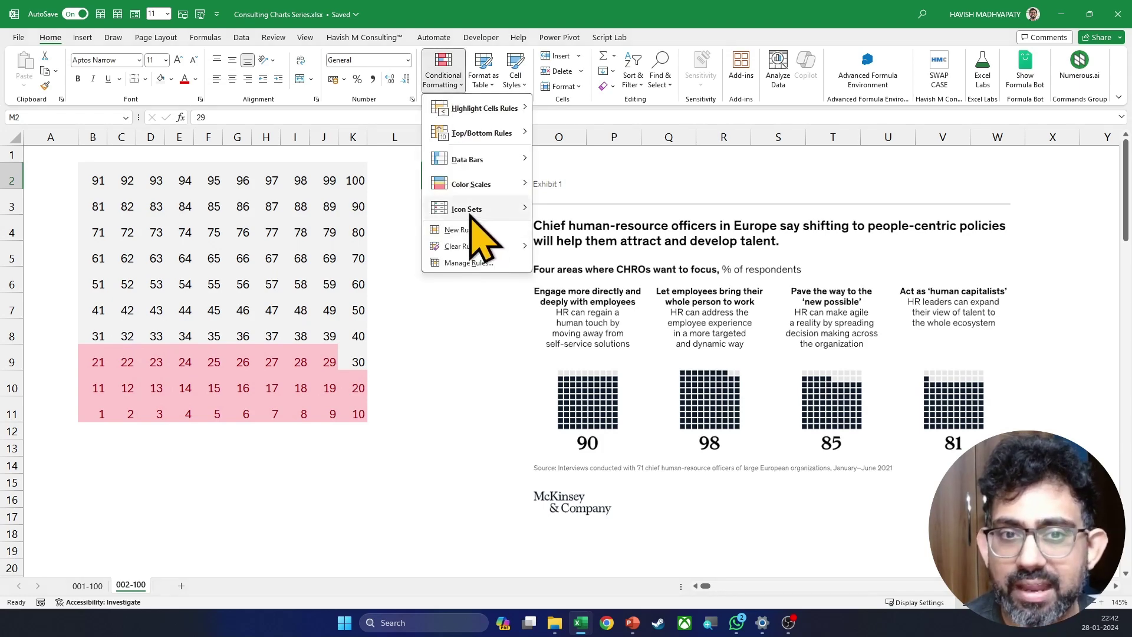
mouse_move(470, 212)
click(469, 262)
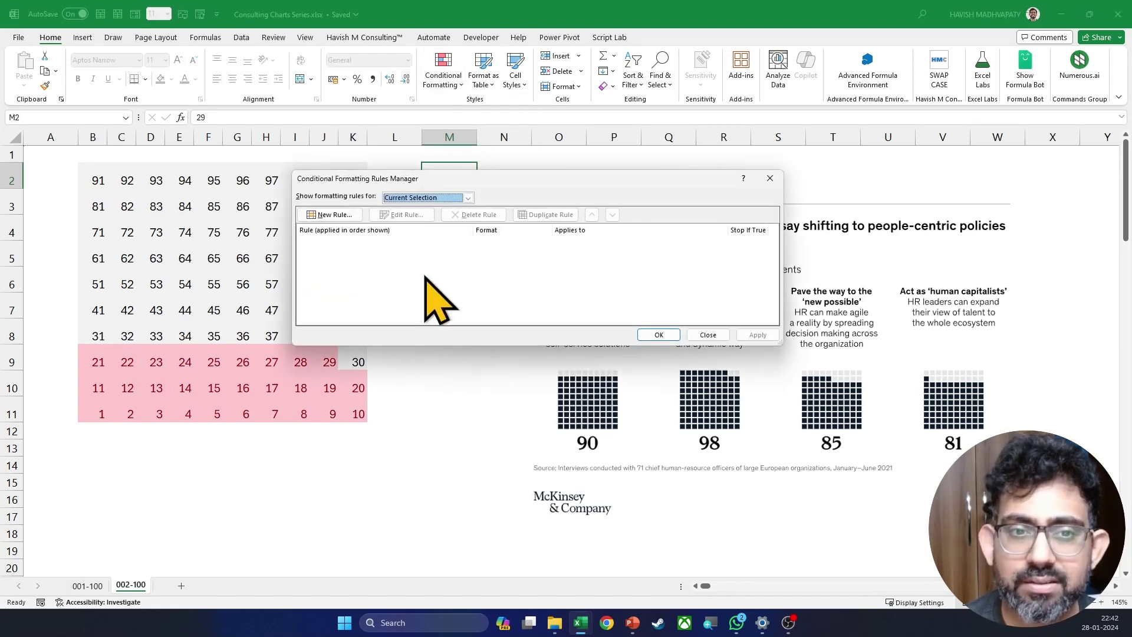
click(436, 197)
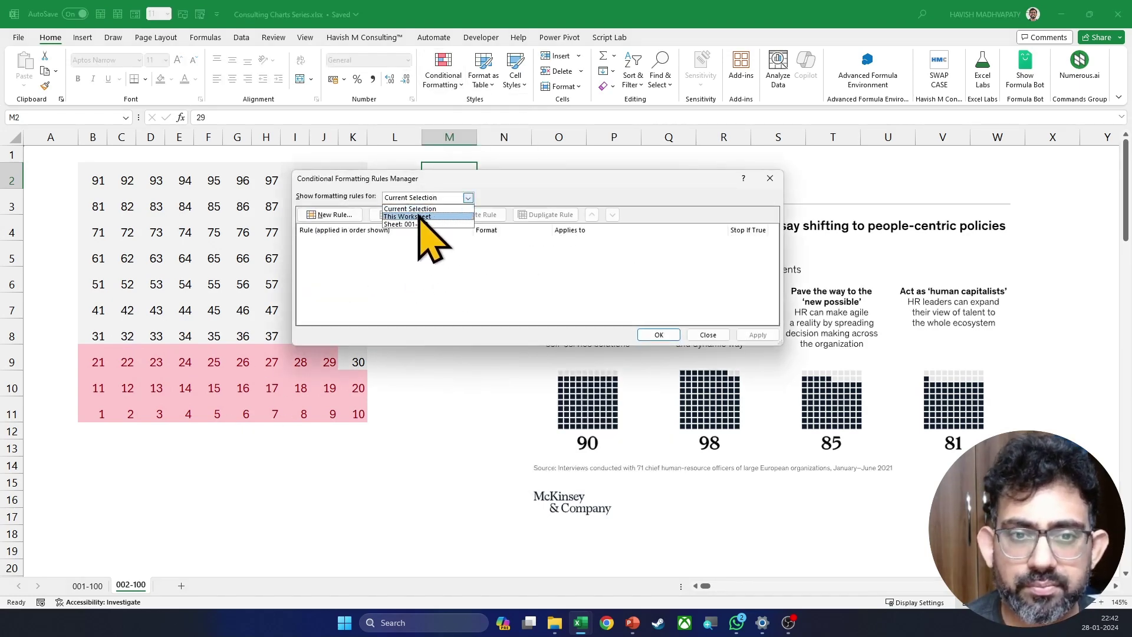
click(420, 215)
click(401, 215)
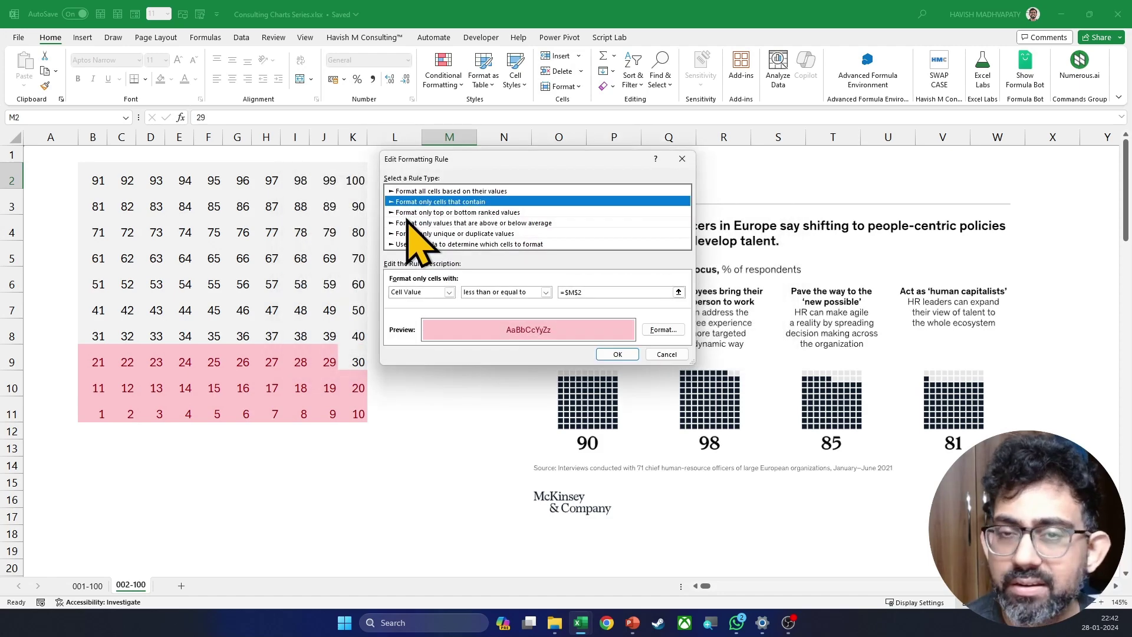
click(662, 330)
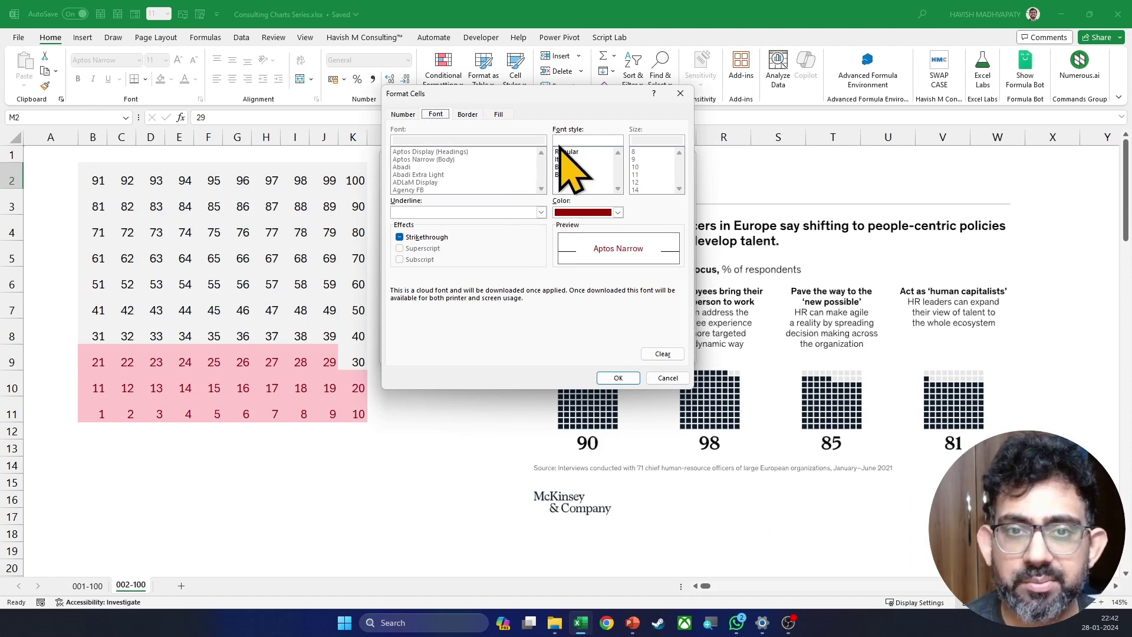
click(499, 114)
click(412, 157)
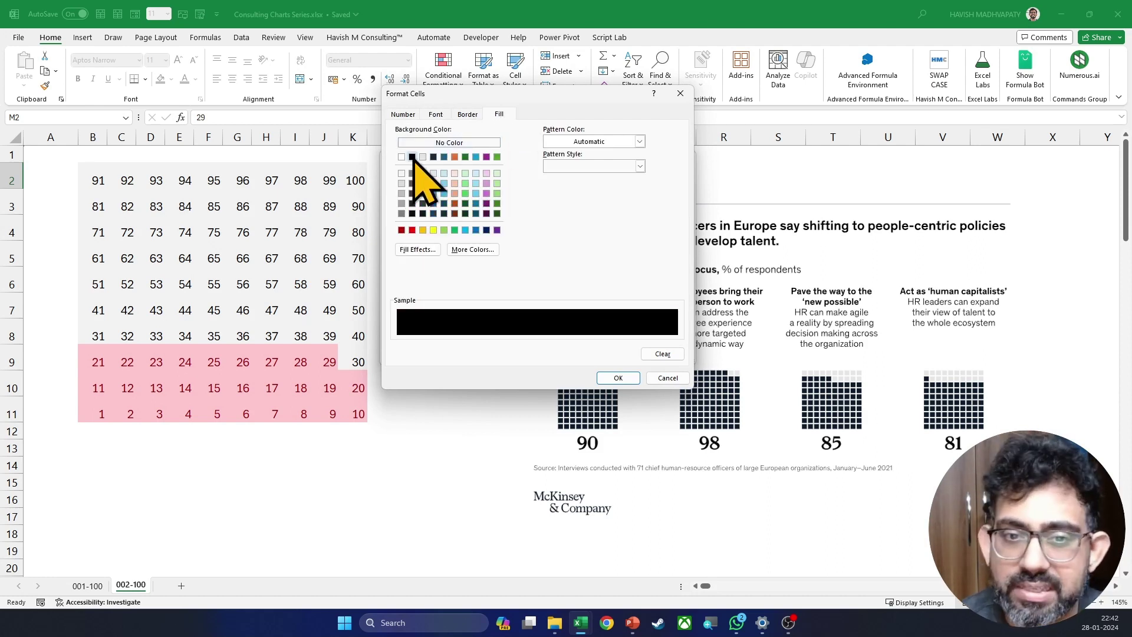
click(617, 377)
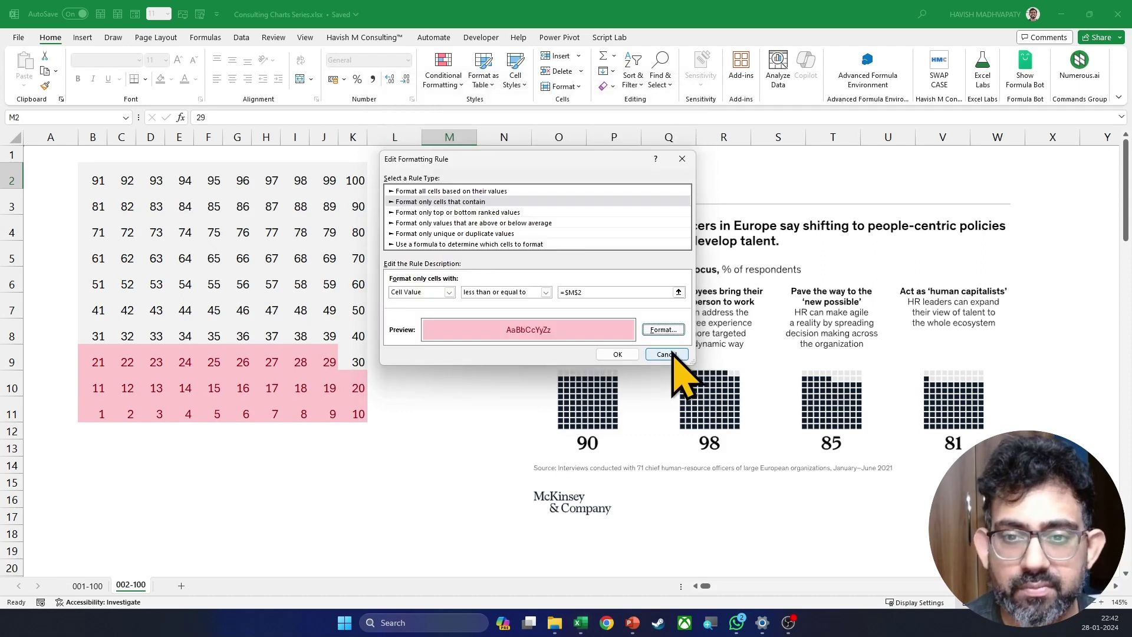
click(618, 353)
click(744, 335)
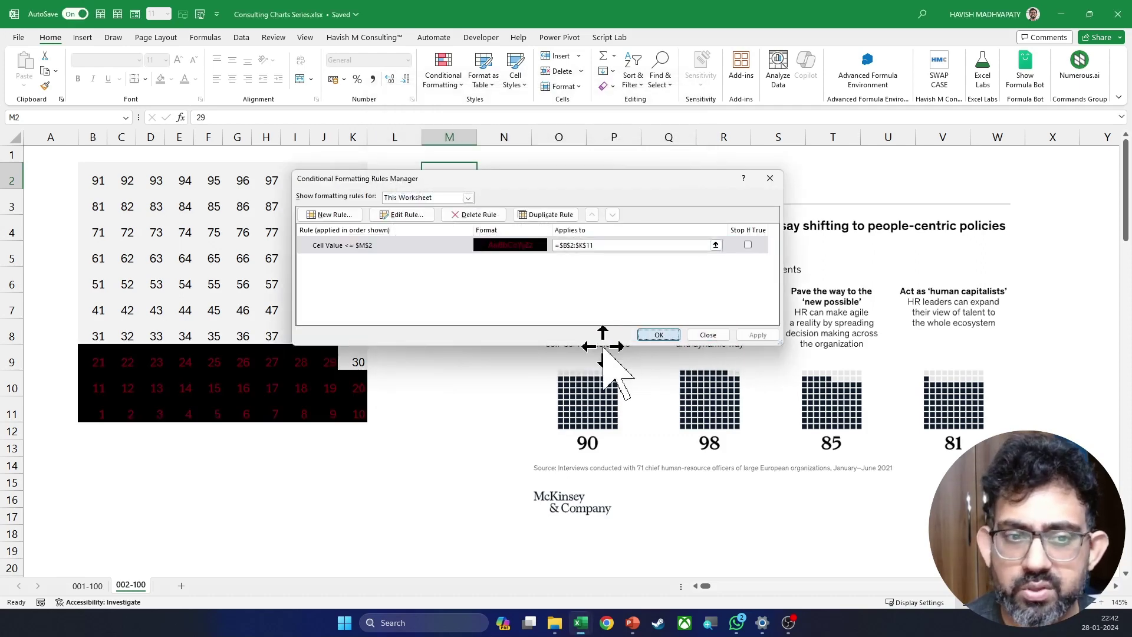
key(Return)
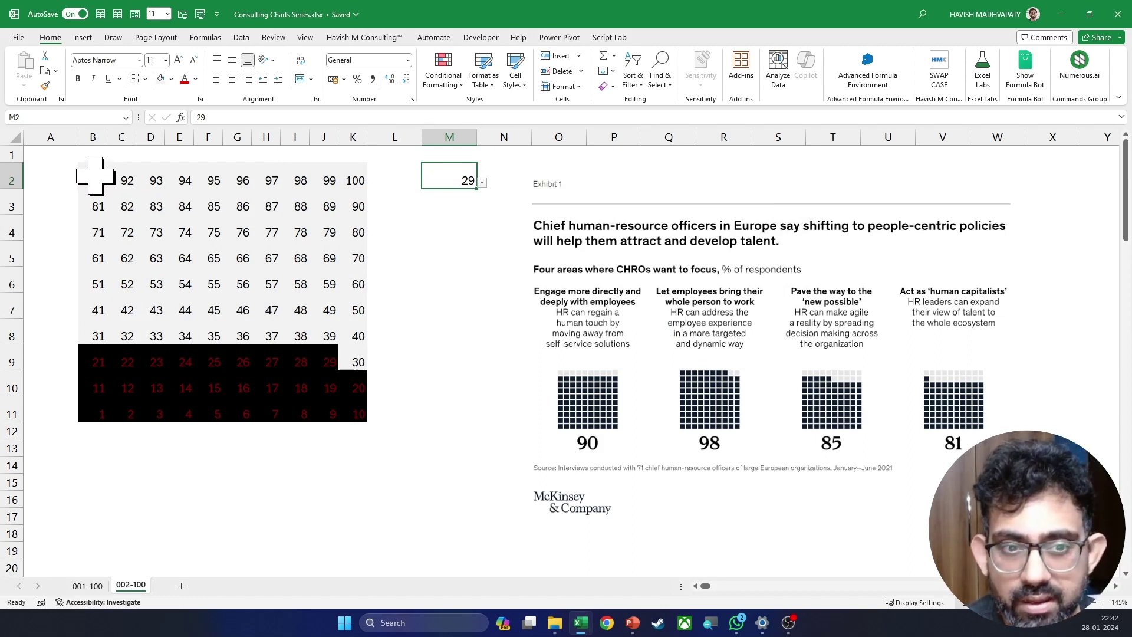
Hide the numbers in B2:K11 by applying the custom number format ;;; to the grid.
drag(94, 176, 346, 411)
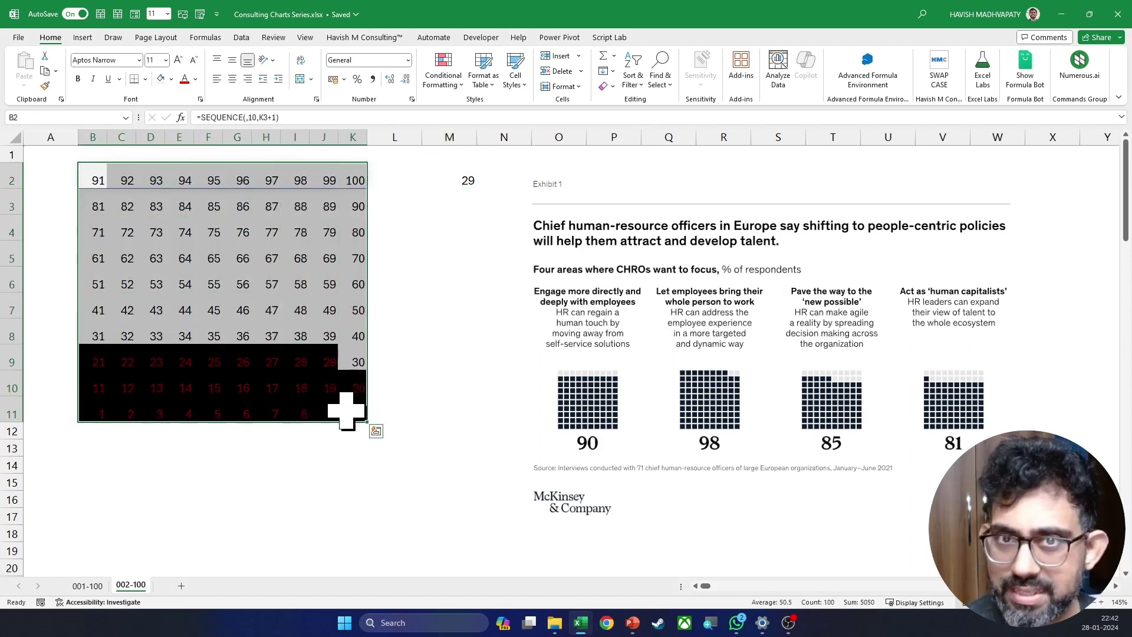
right_click(192, 182)
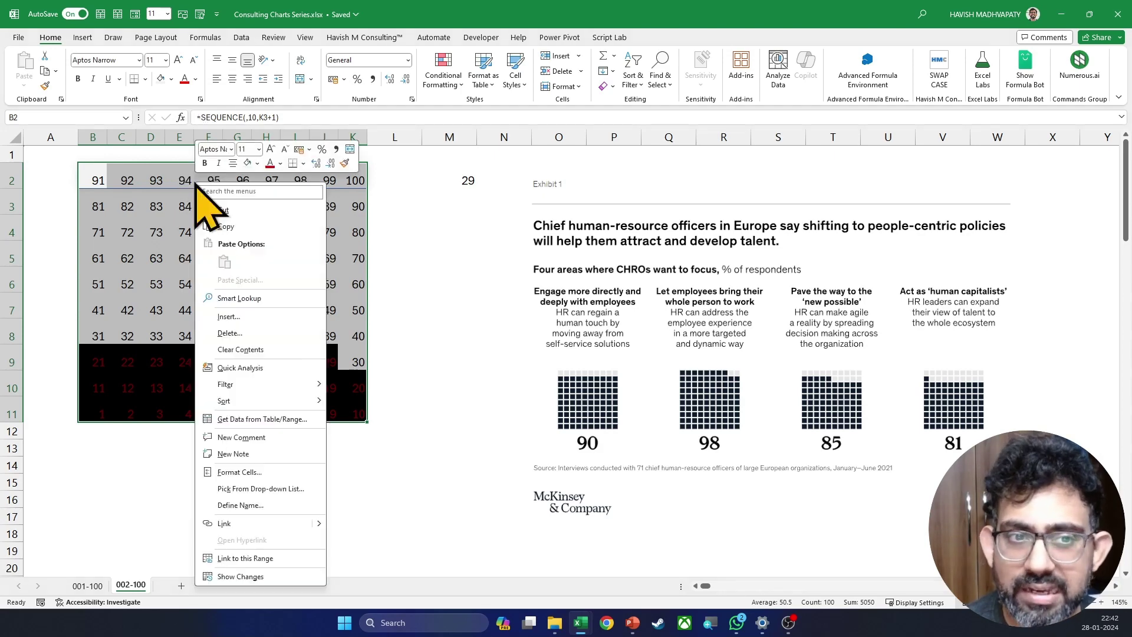
click(234, 473)
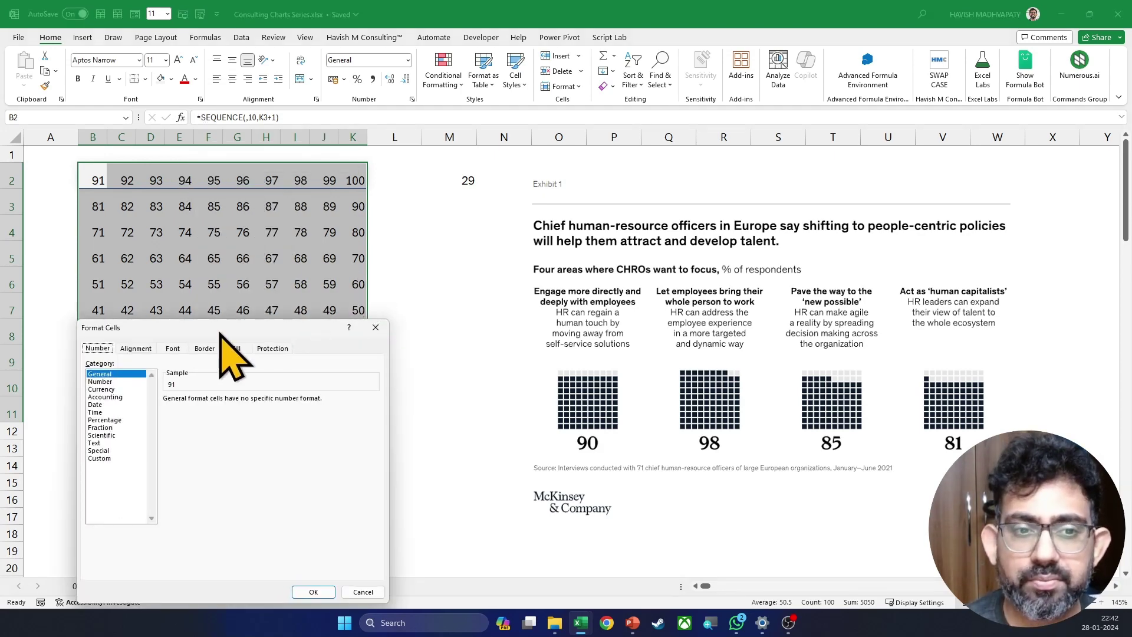
click(427, 273)
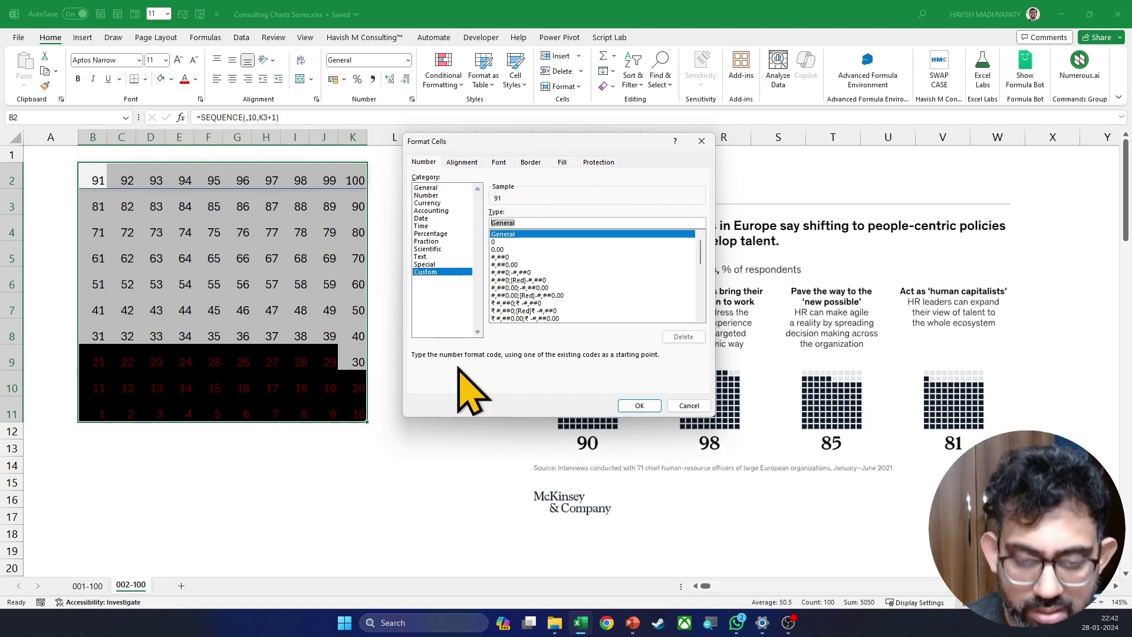
text(;;;)
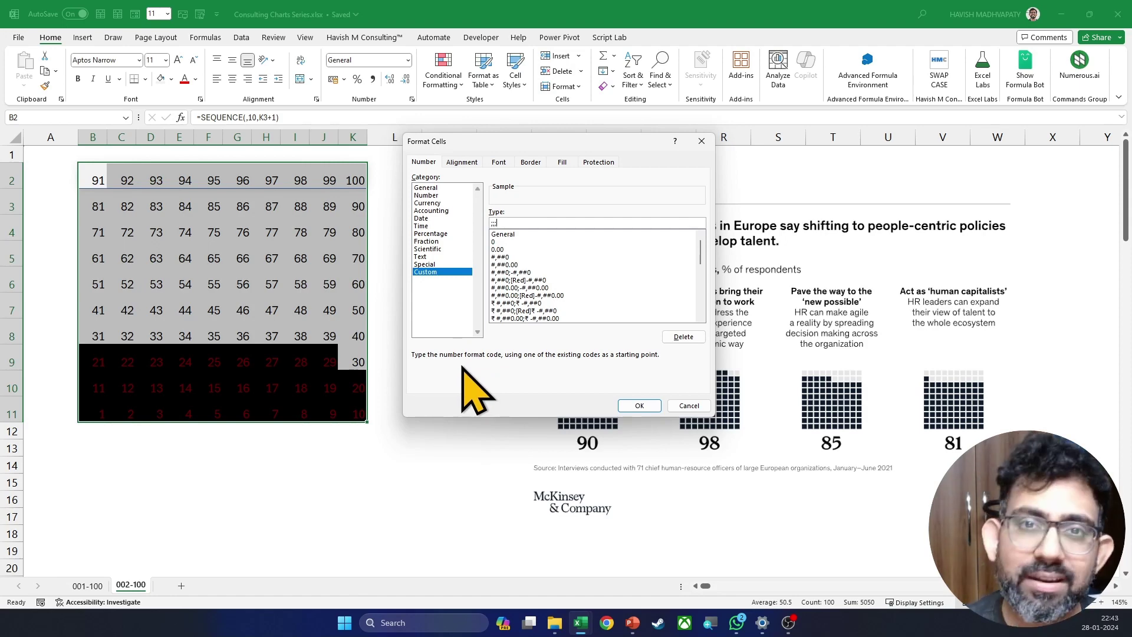
click(647, 406)
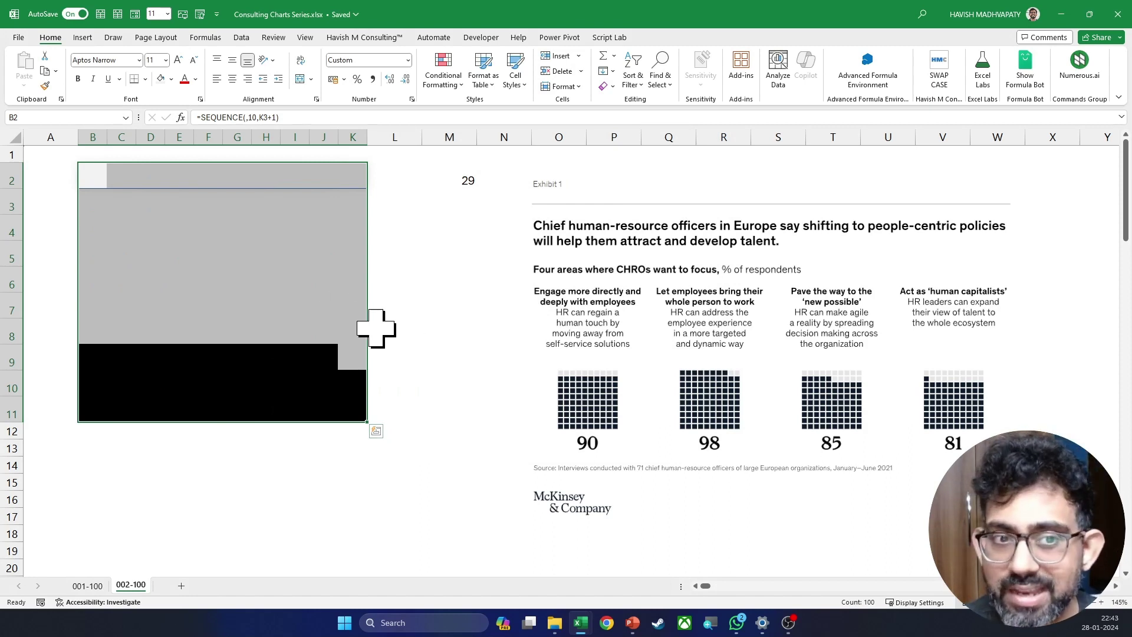
double_click(295, 305)
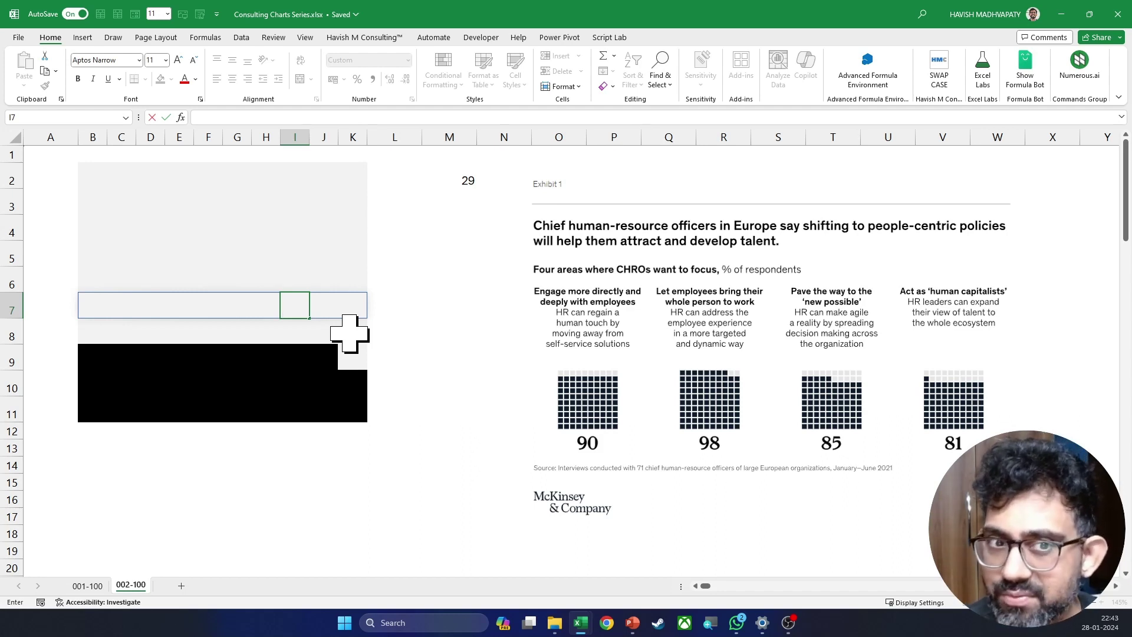
Apply thick white borders to all cells of the grid B2:K11.
key(Escape)
key(Left)
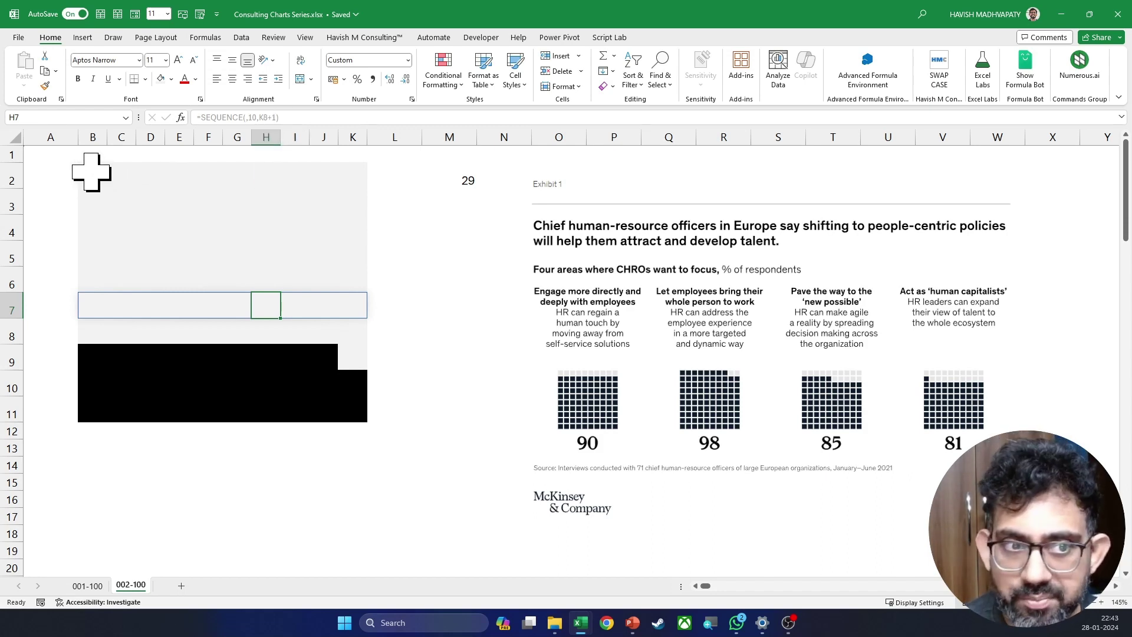
drag(92, 172, 345, 413)
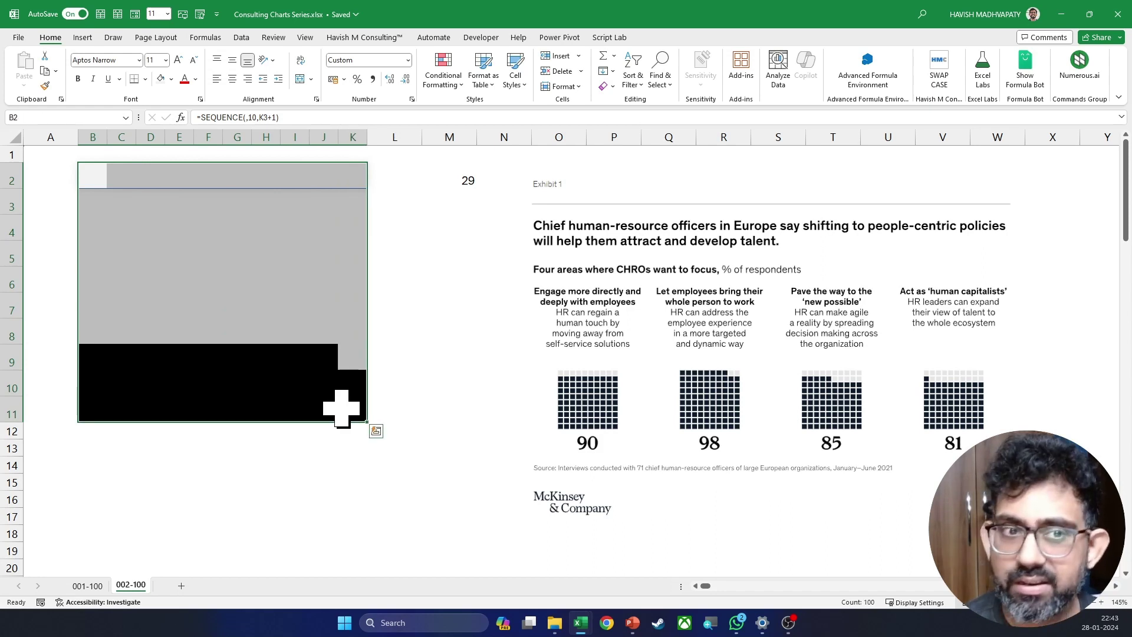
click(145, 79)
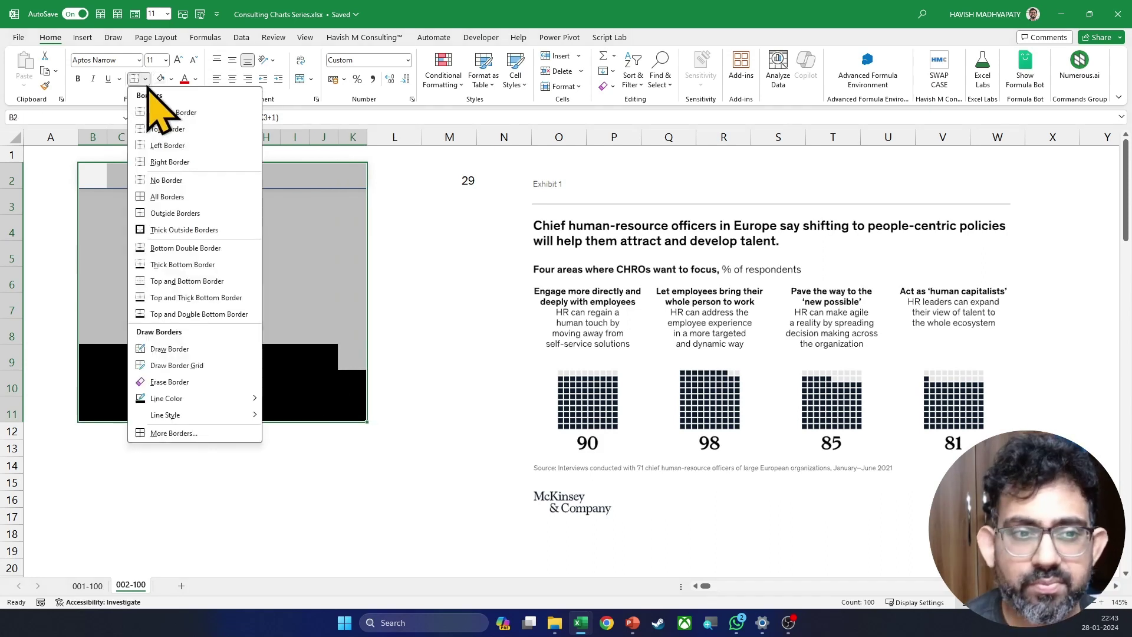
mouse_move(254, 401)
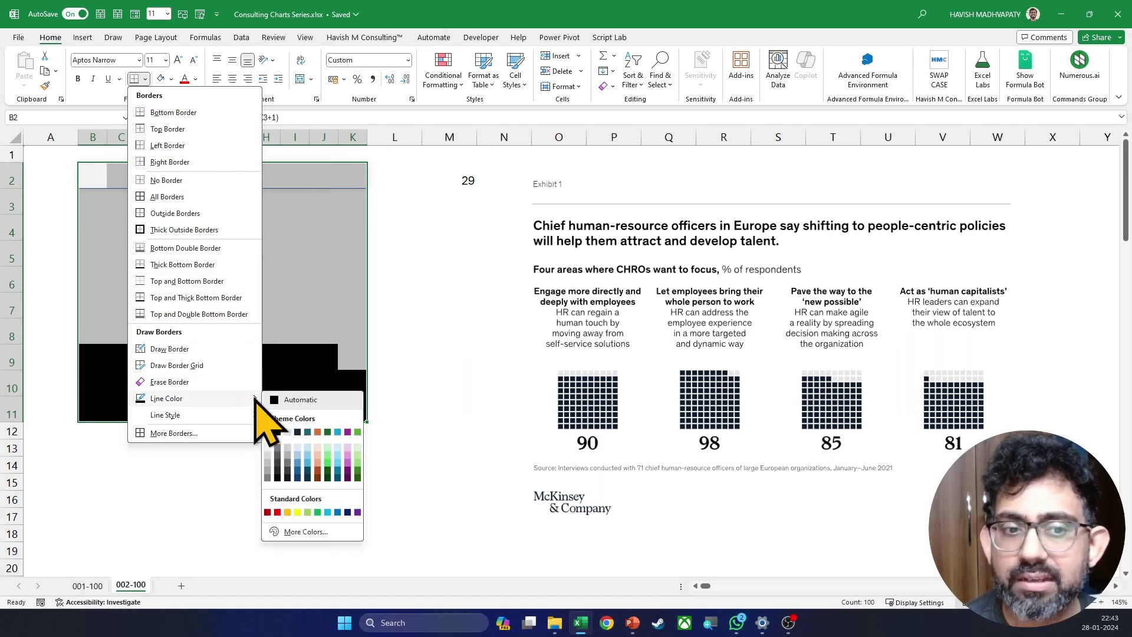
click(276, 445)
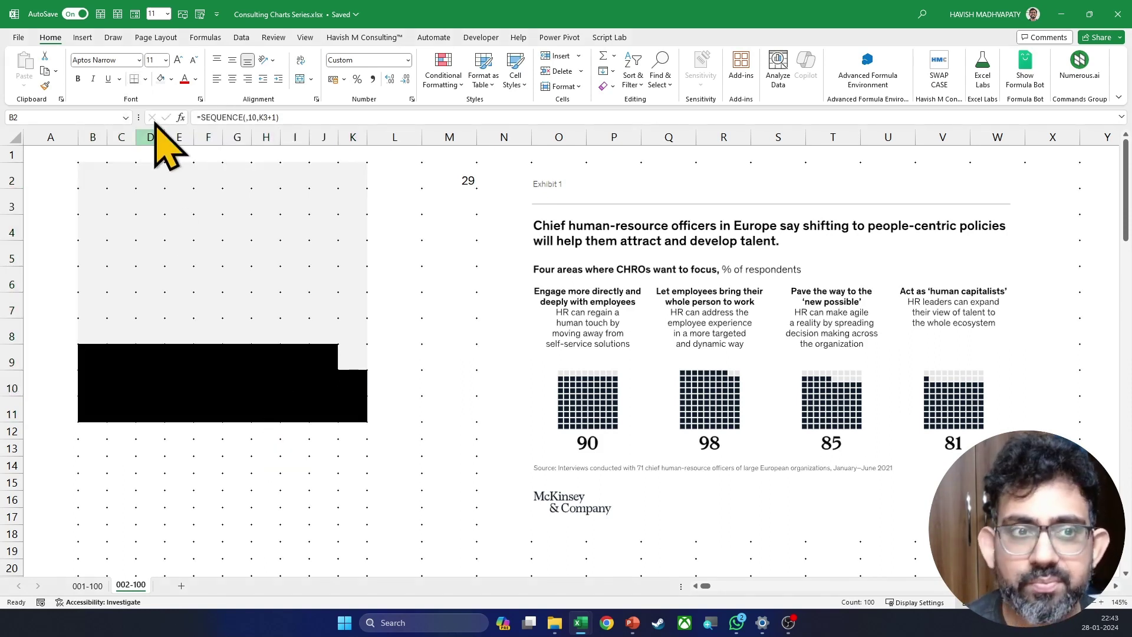
click(146, 79)
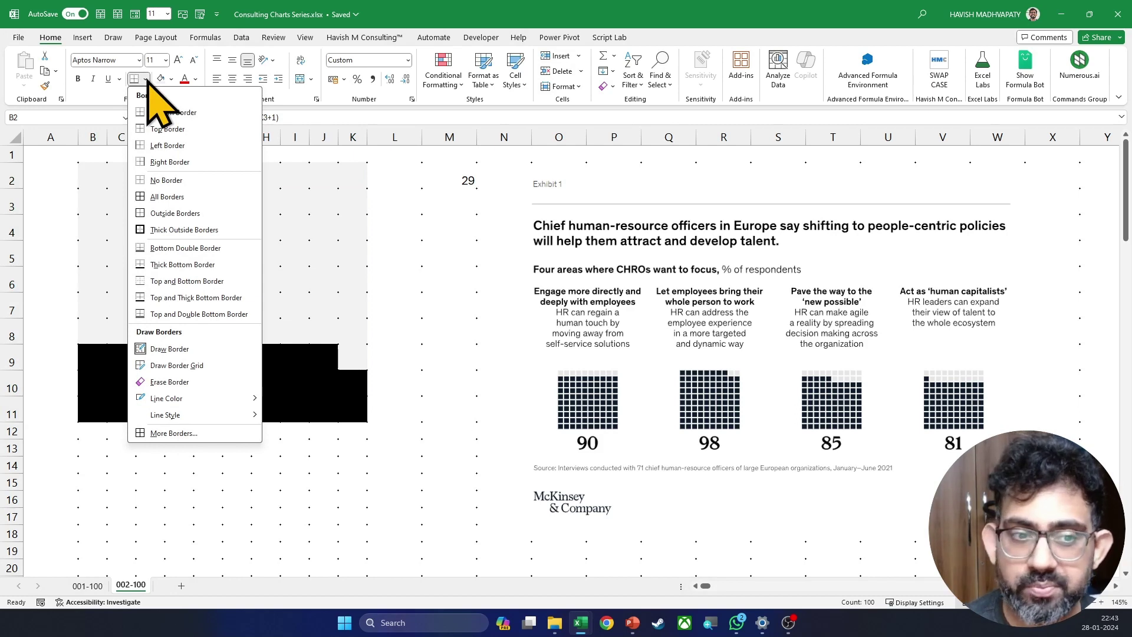
mouse_move(246, 420)
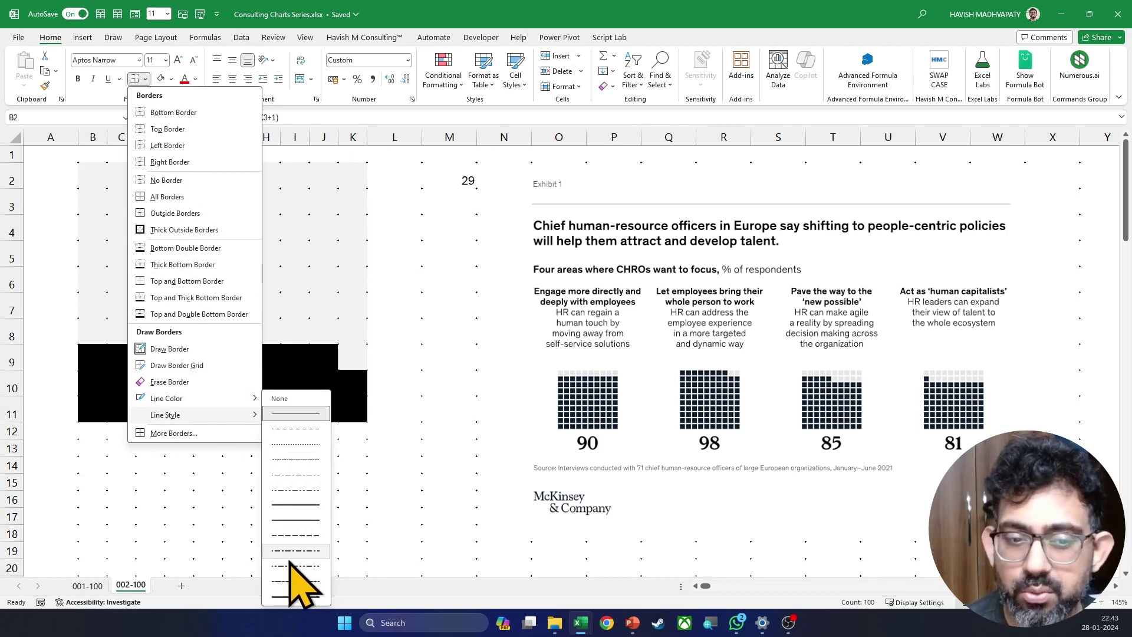
click(285, 595)
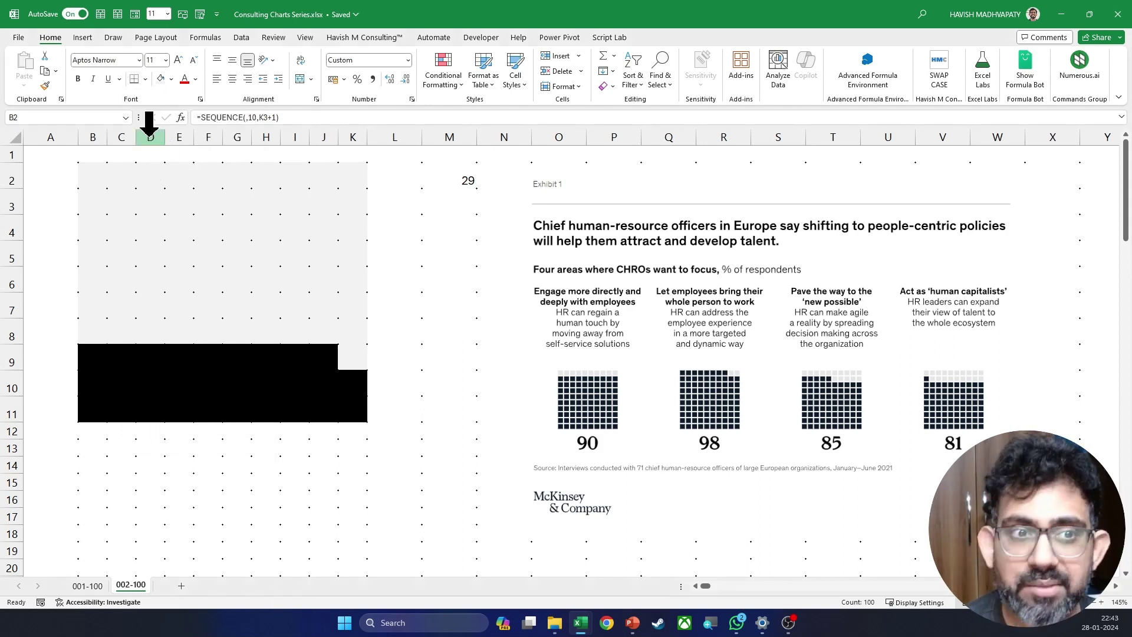
click(146, 80)
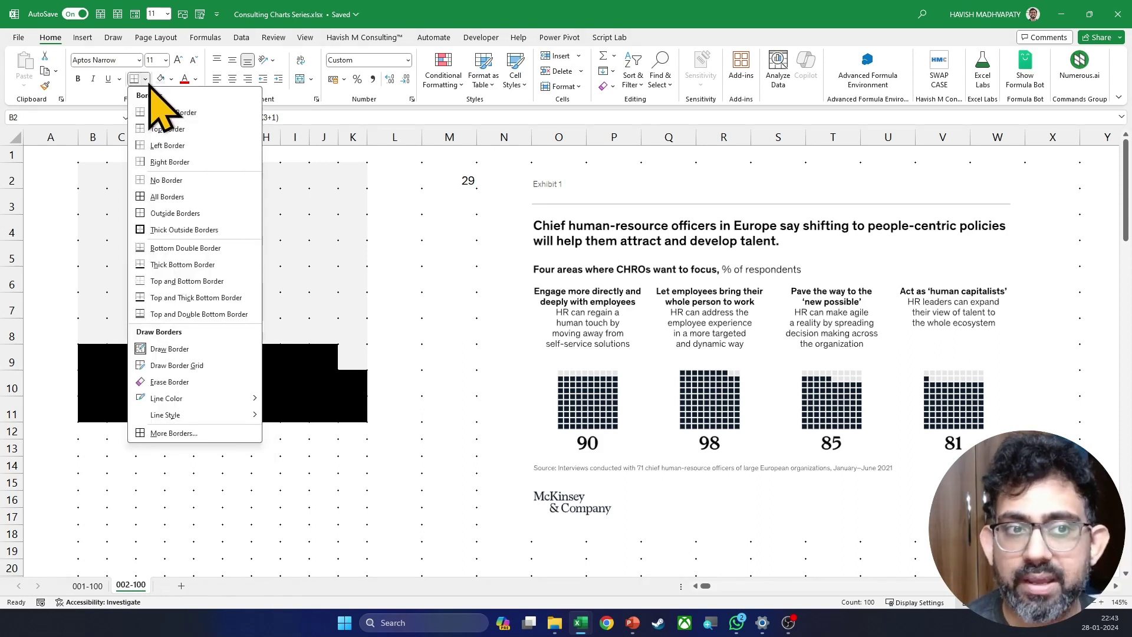
click(209, 196)
click(319, 434)
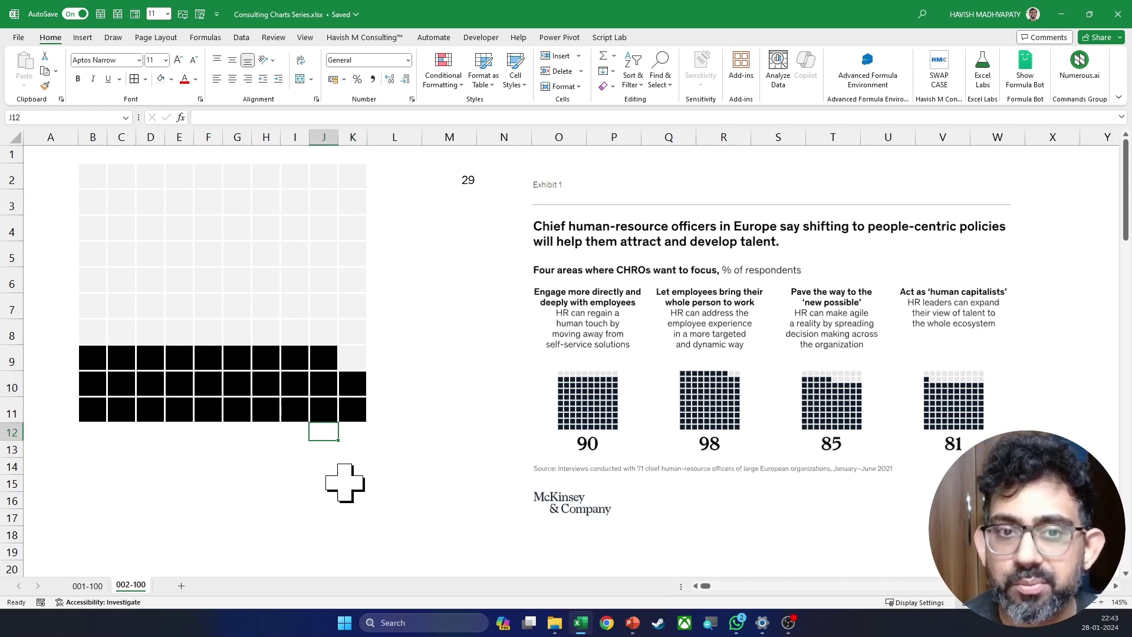
Set the percentage in cell M2 to 76 to test the bordered grid.
click(453, 176)
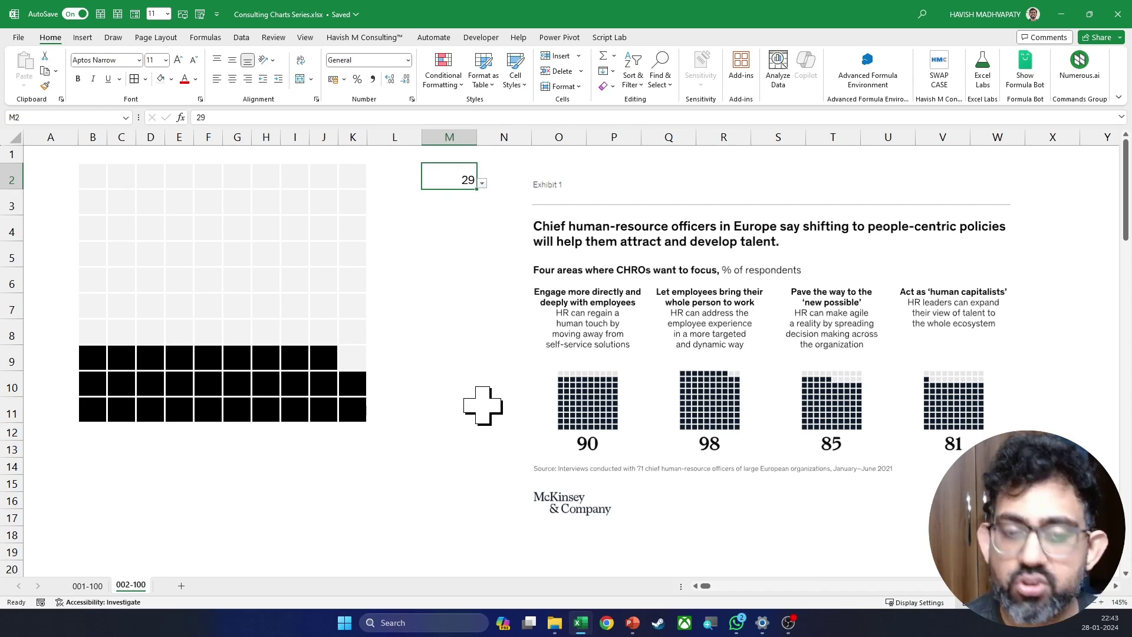
text(76)
key(Return)
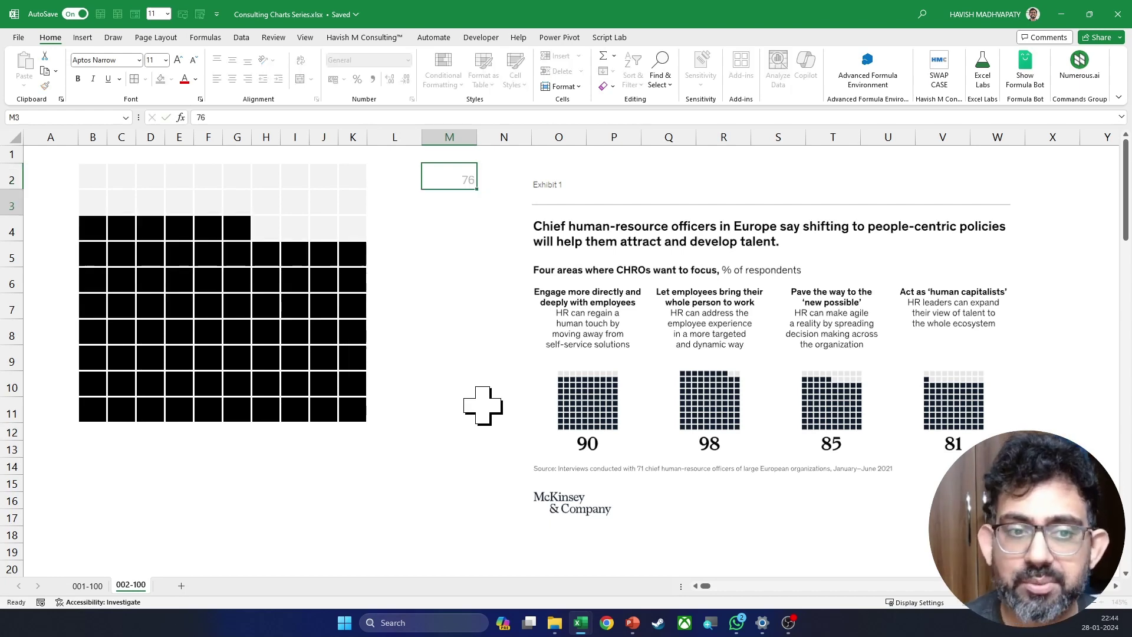
Replace the percentage in cell M2 with 23.
key(Up)
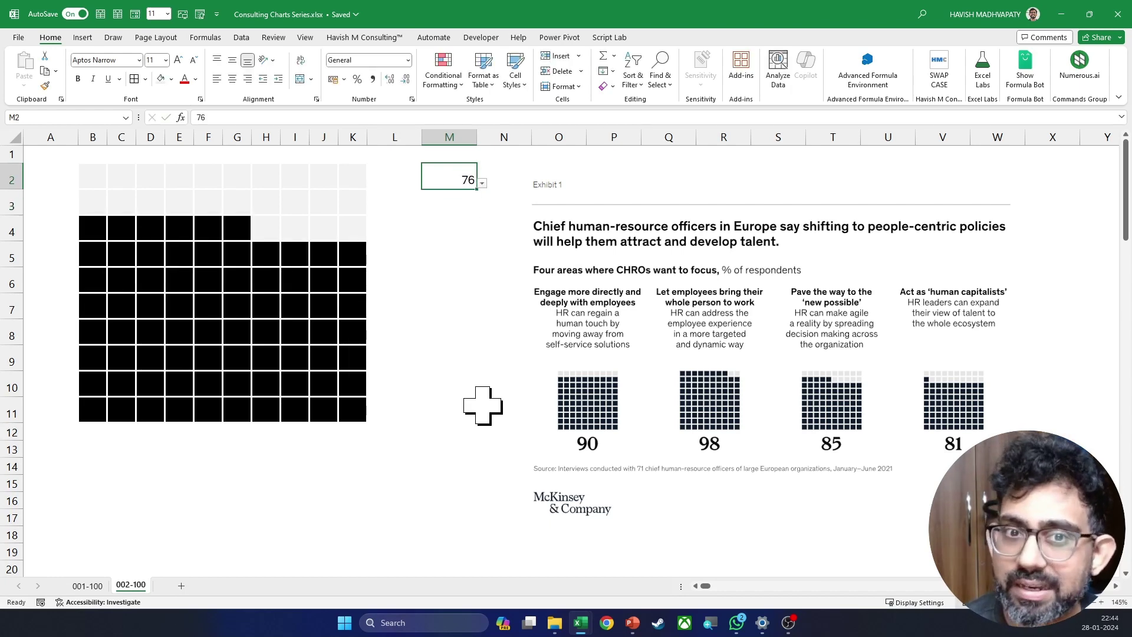
key(BackSpace)
key(BackSpace)
text(23)
key(Return)
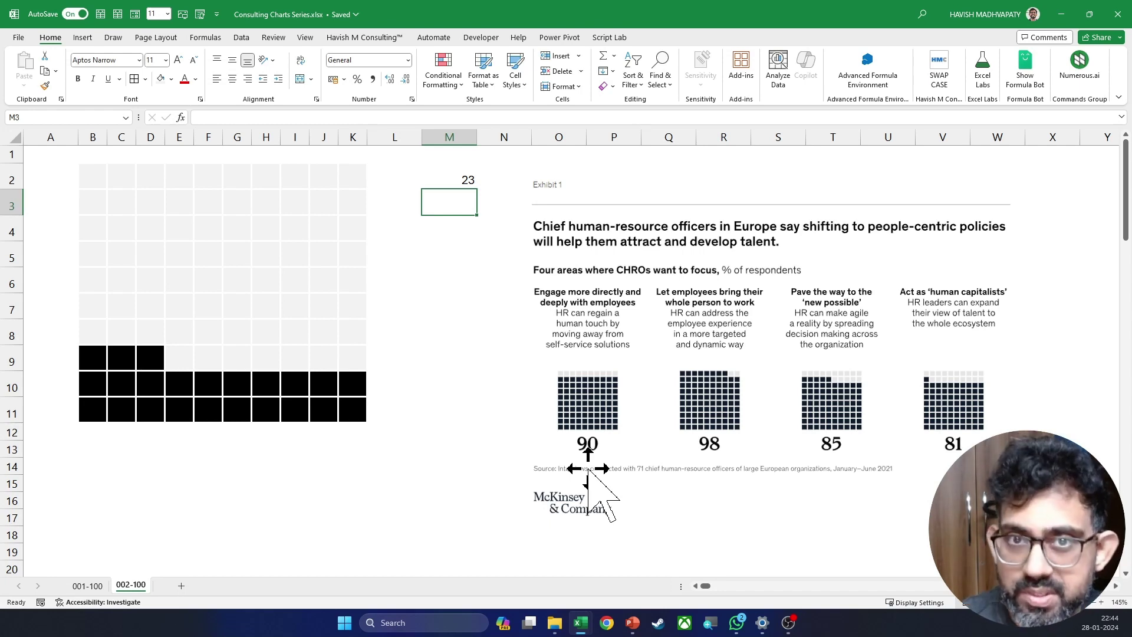
Enter the formula =M2 in cell F14 below the grid.
click(208, 467)
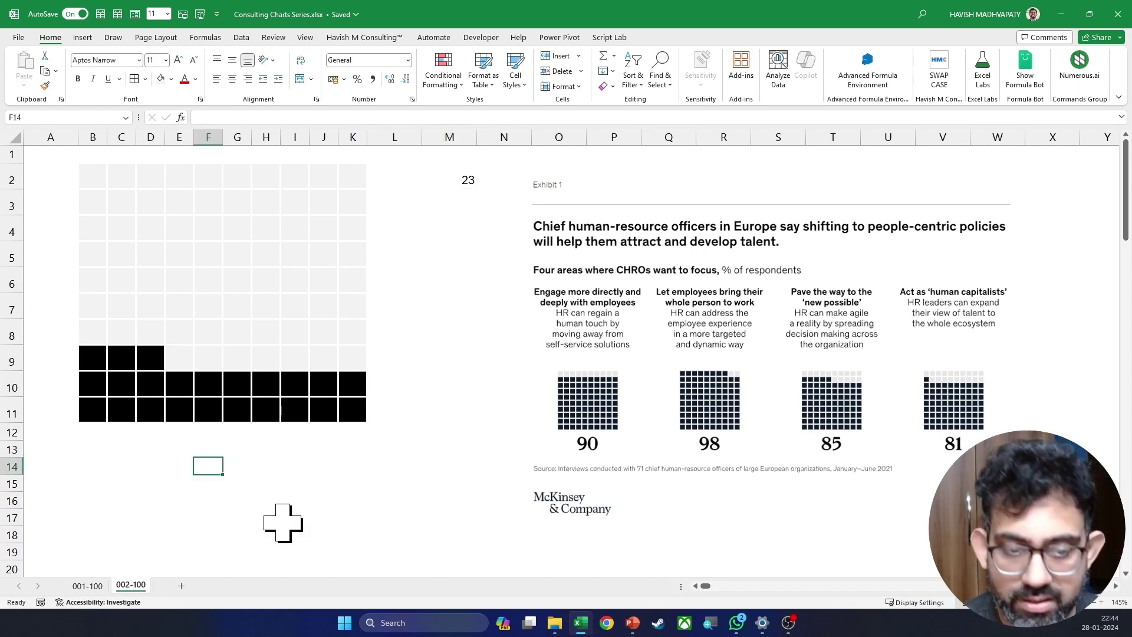
text(=)
click(453, 184)
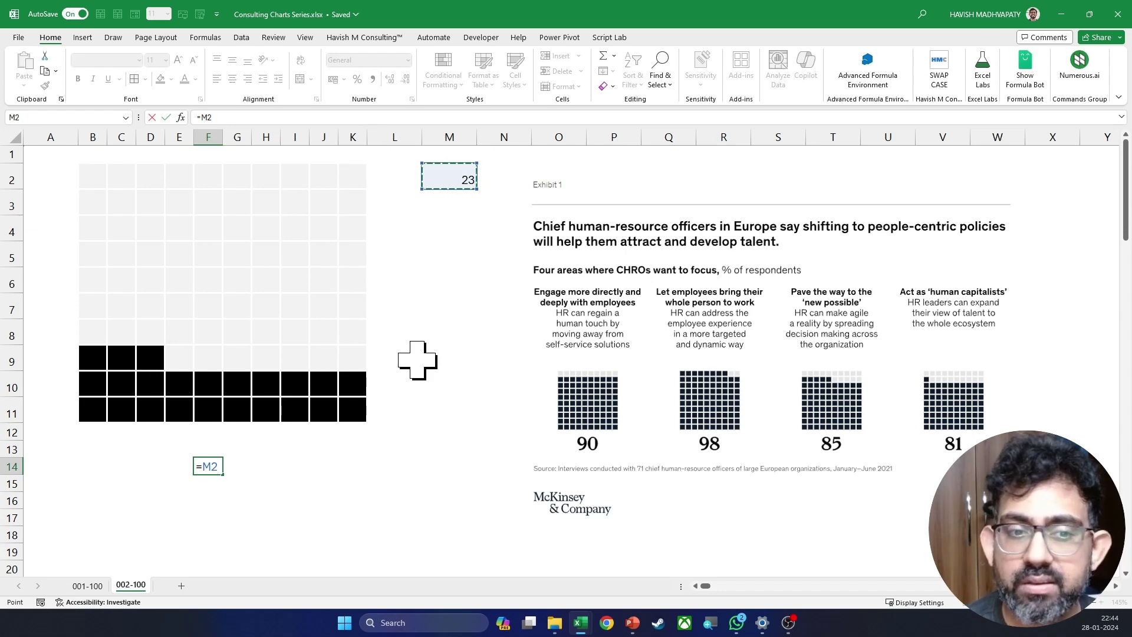
key(Return)
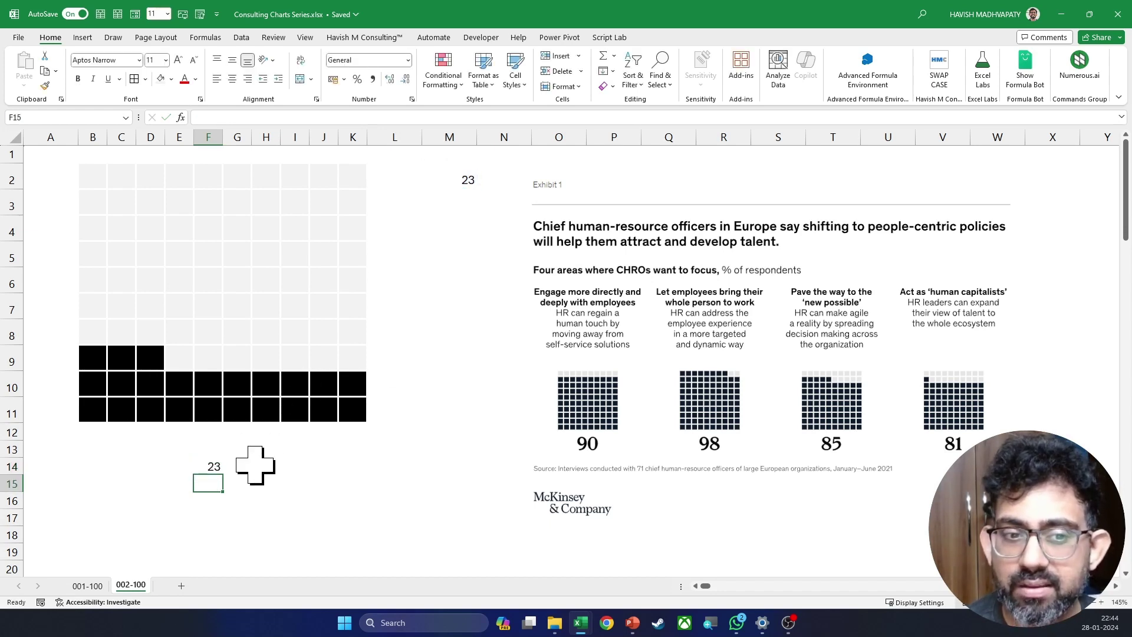
key(Up)
key(Left)
key(Up)
key(Left)
key(Up)
key(Left)
key(Left)
key(Up)
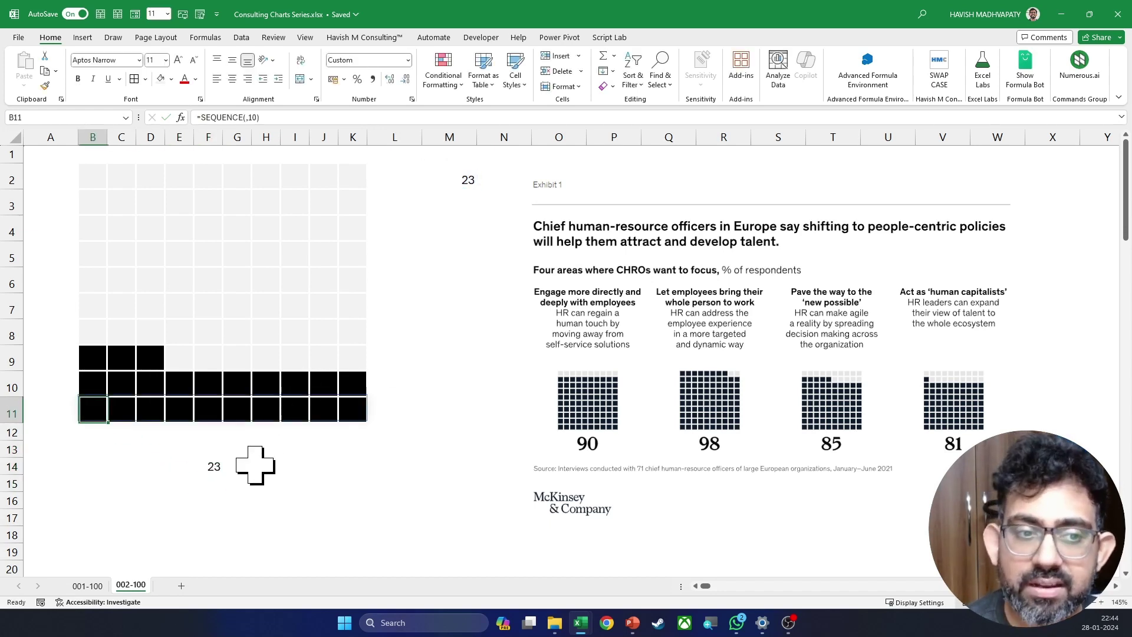
key(ctrl+shift+Right)
key(Down)
key(Down)
key(Down)
key(Right)
key(Right)
key(Right)
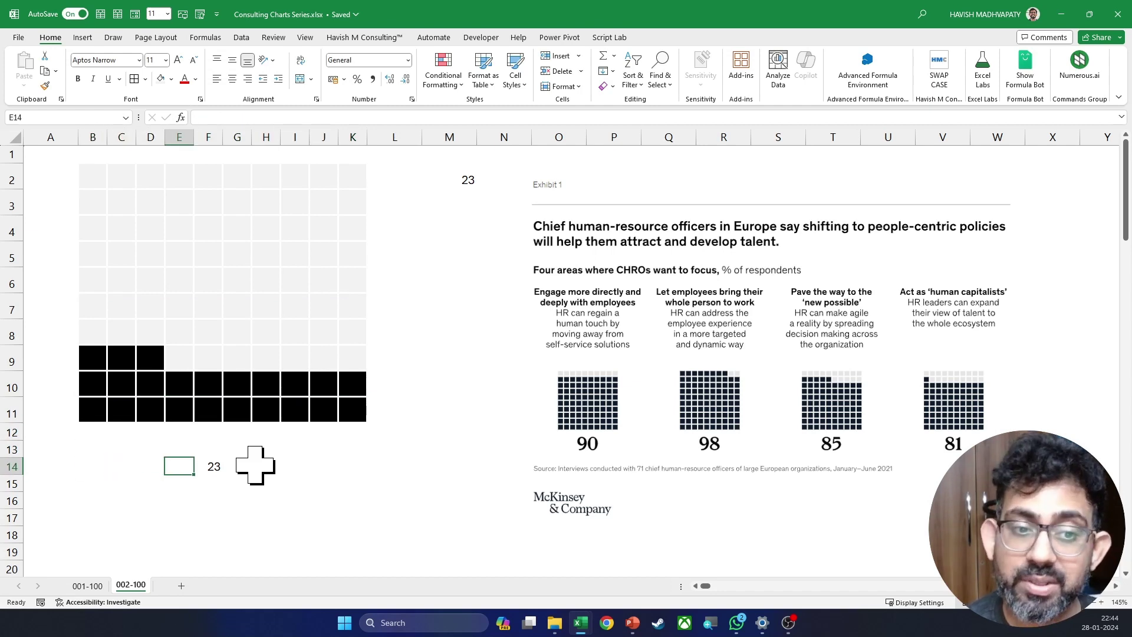
Set the font size of cell F14 to 40.
key(Right)
click(158, 61)
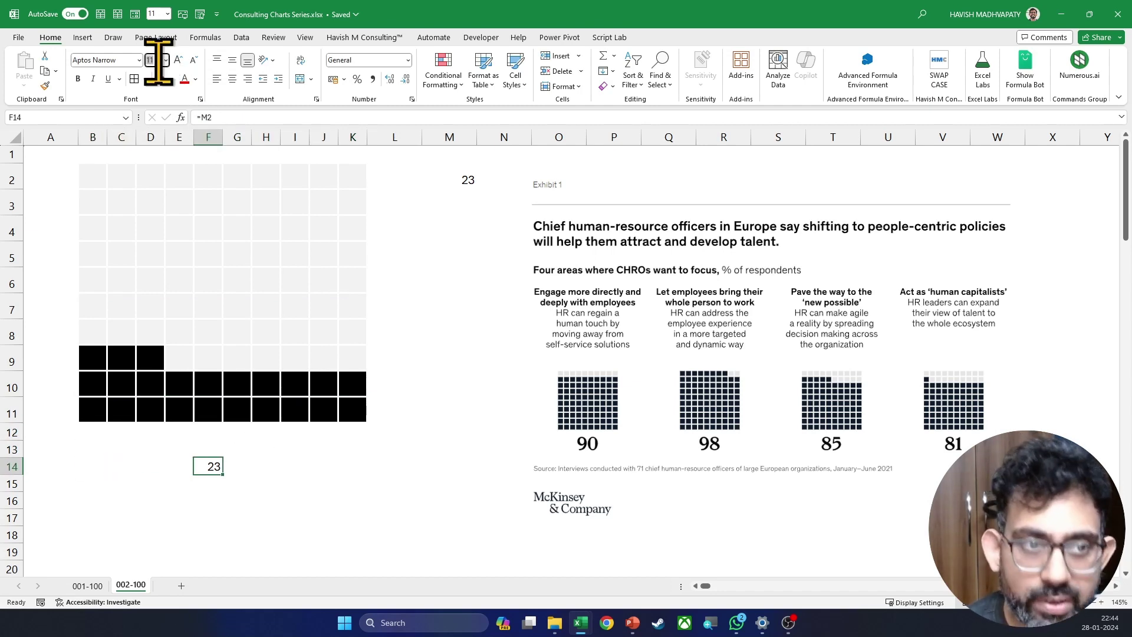
text(40)
key(Return)
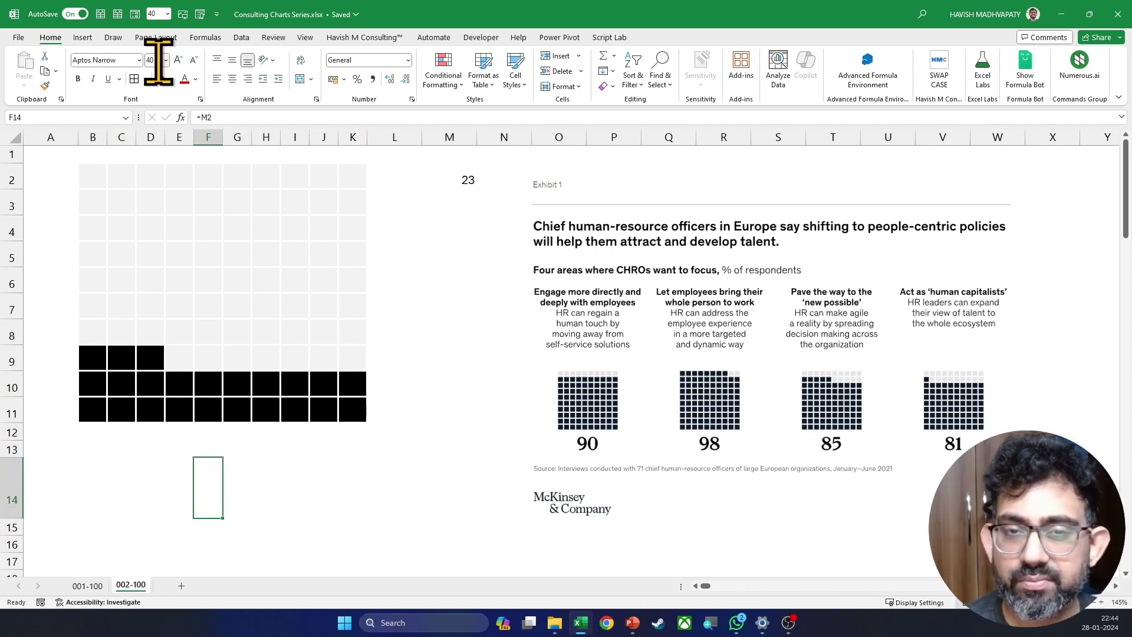
Undo the font size change and the formula entry in cell F14.
key(ctrl+z)
key(ctrl+z)
key(ctrl+z)
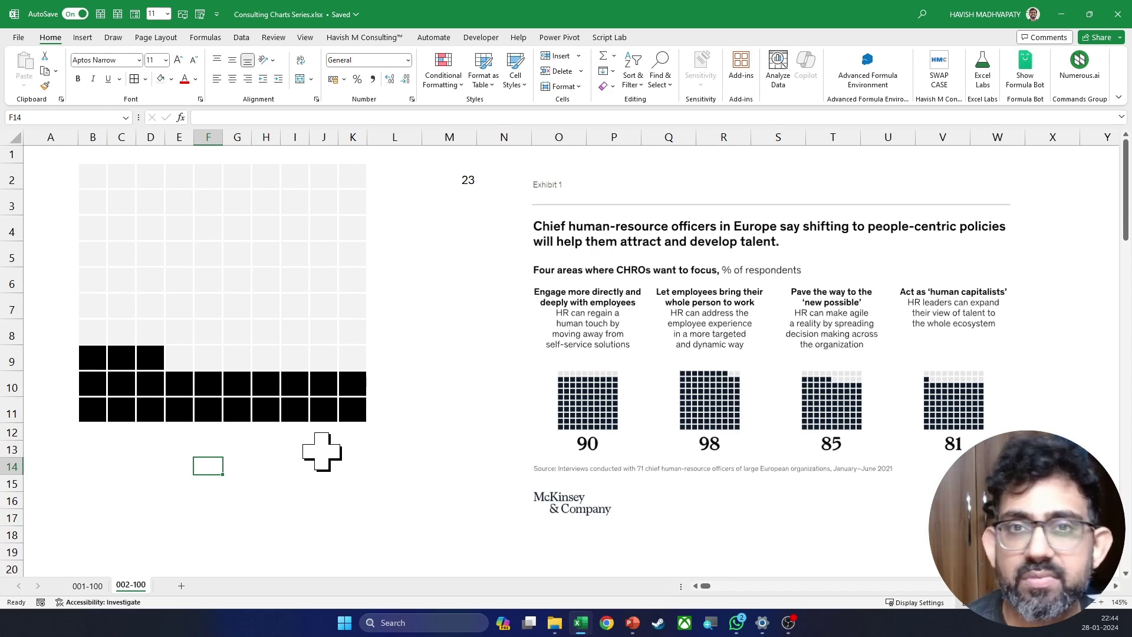
Draw a rectangle shape about 3.4 cm wide and 1.4 cm high centered just below the grid.
click(87, 38)
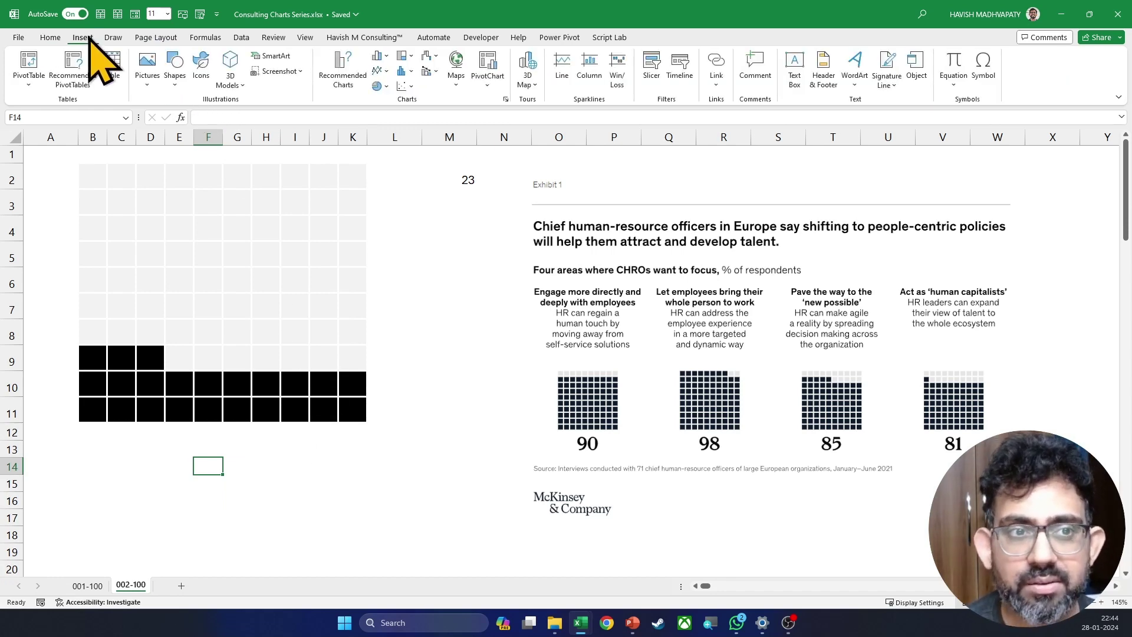
click(175, 83)
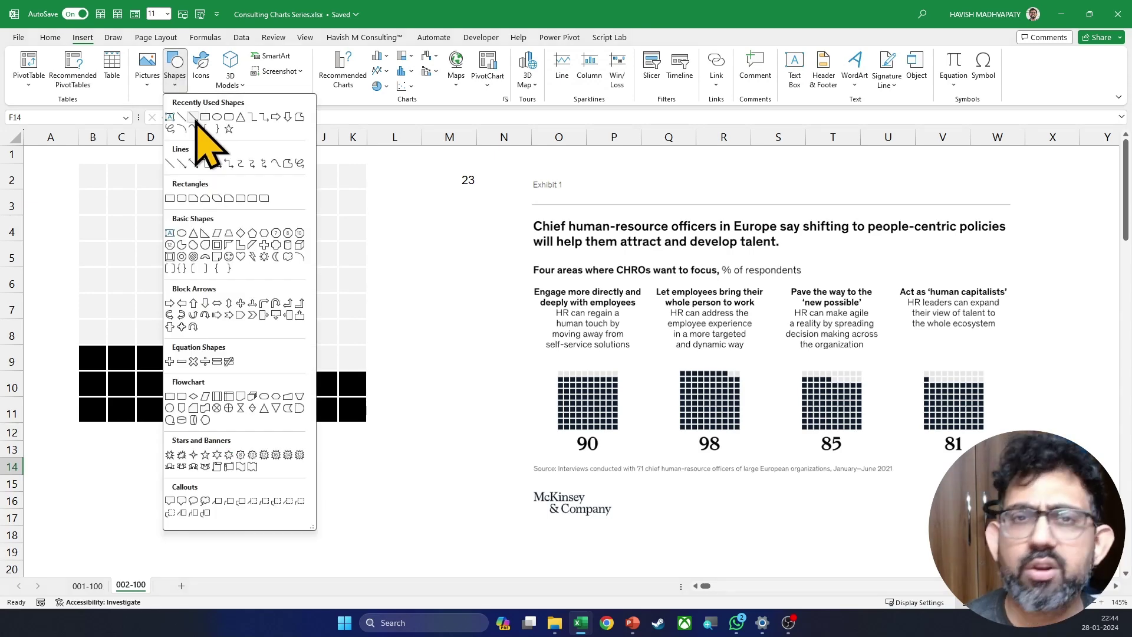
click(196, 118)
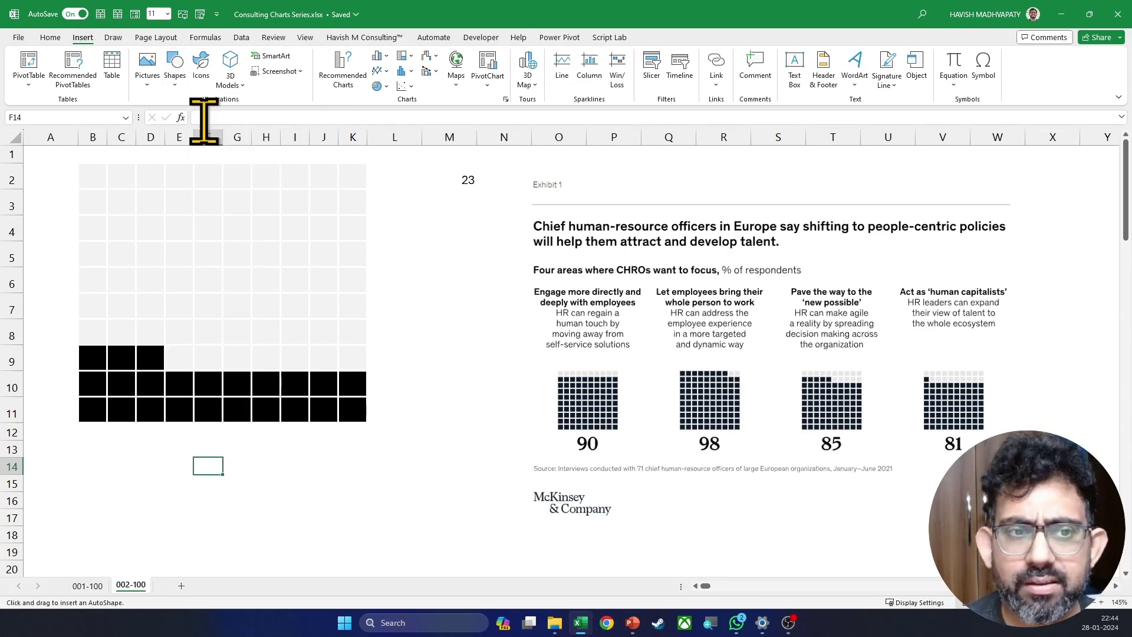
mouse_move(166, 442)
mouse_down()
mouse_move(275, 486)
mouse_move(264, 490)
mouse_up()
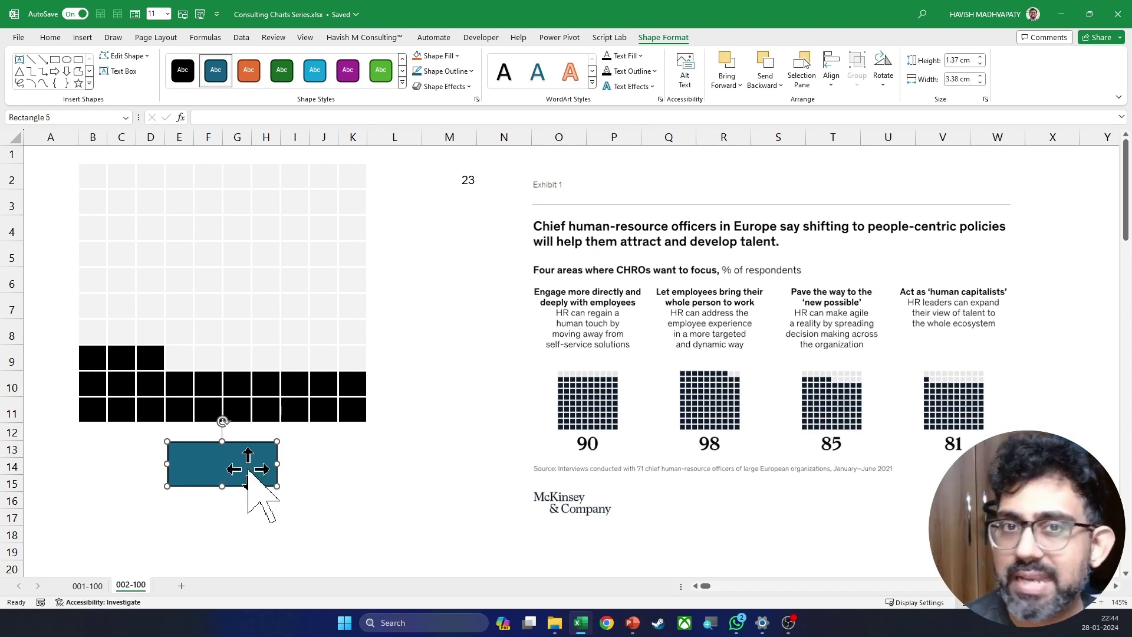
Link the rectangle's text to cell M2 with the formula =$M$2.
click(220, 118)
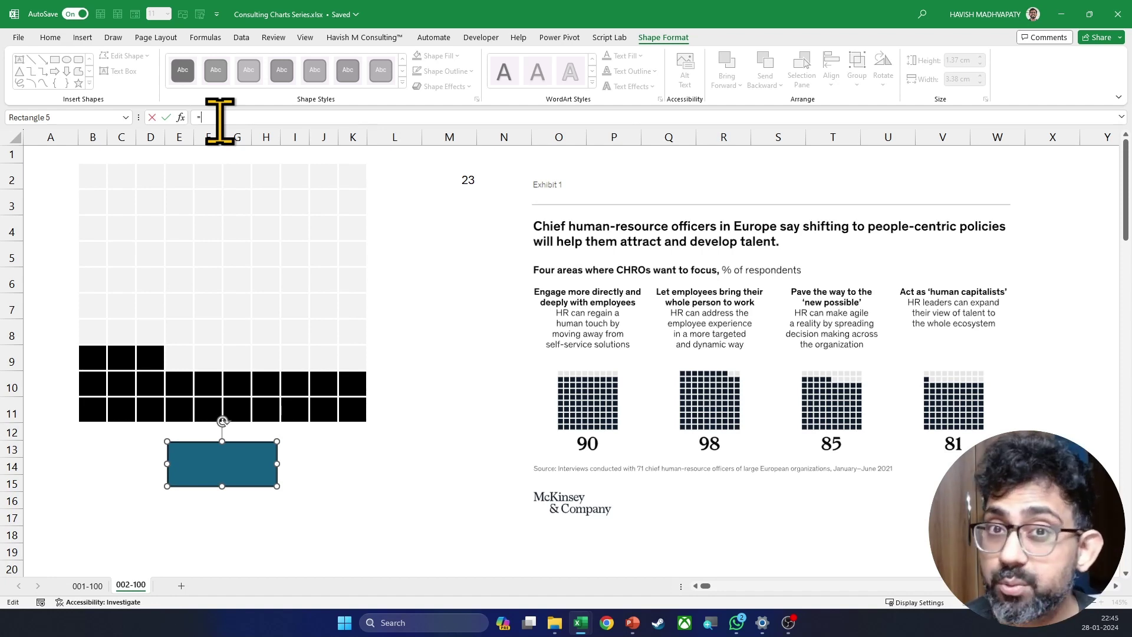
text(=)
click(443, 174)
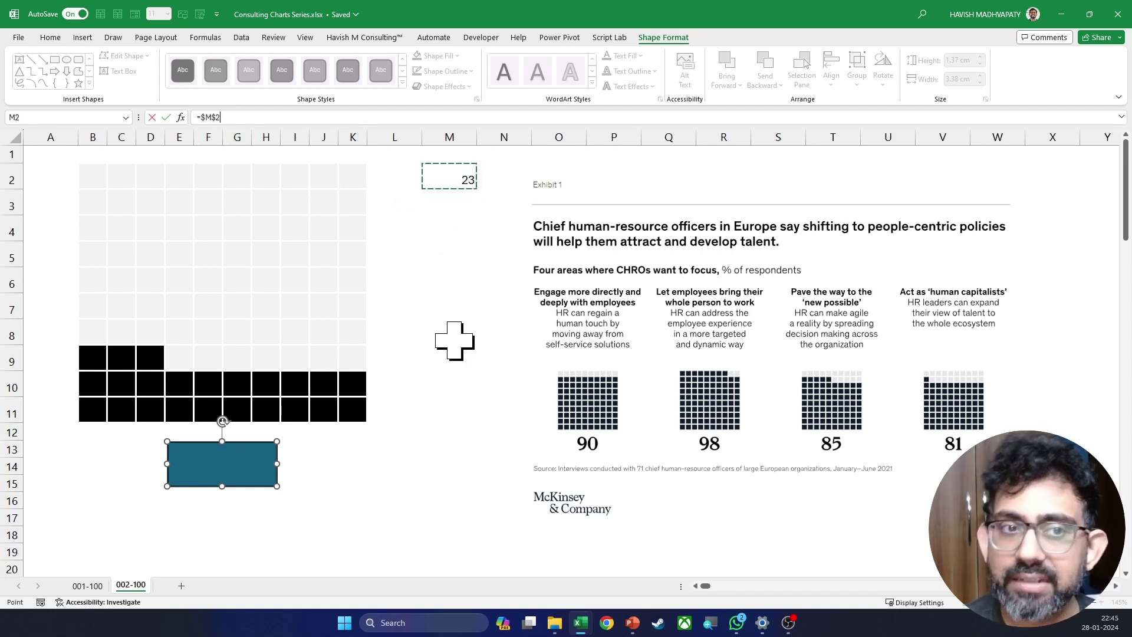
key(Return)
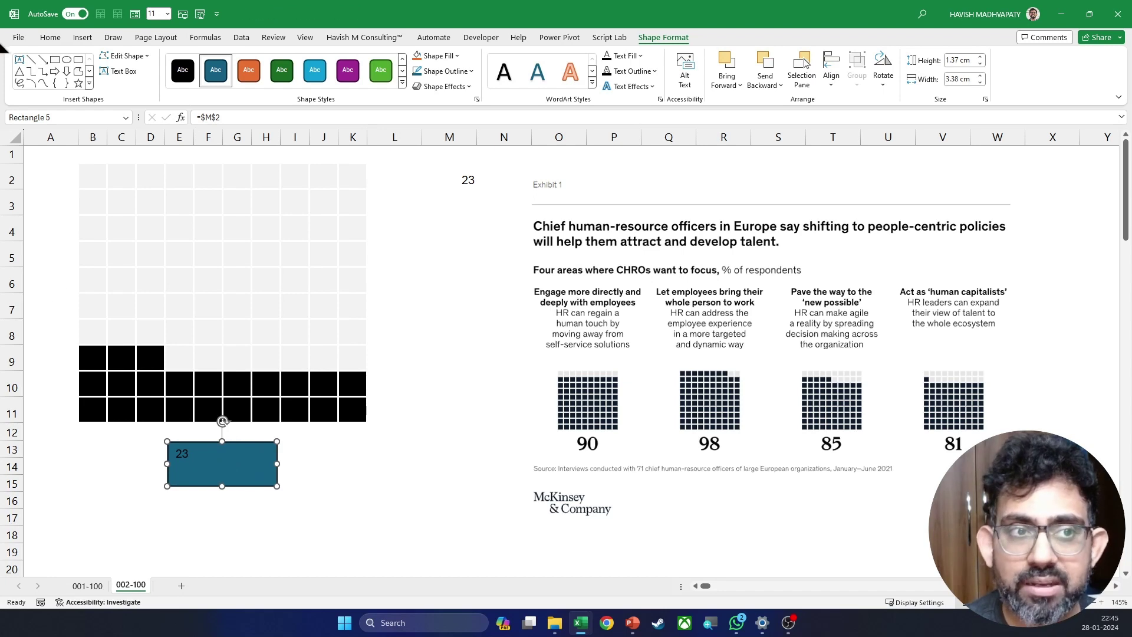
Center the rectangle's text vertically and horizontally.
click(50, 38)
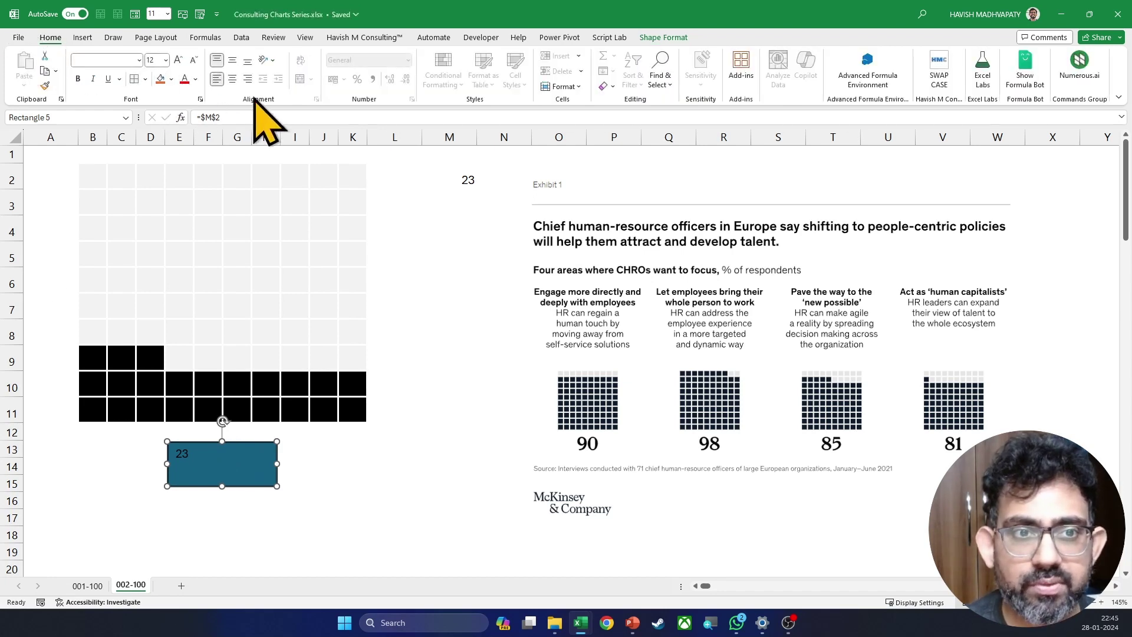
click(234, 61)
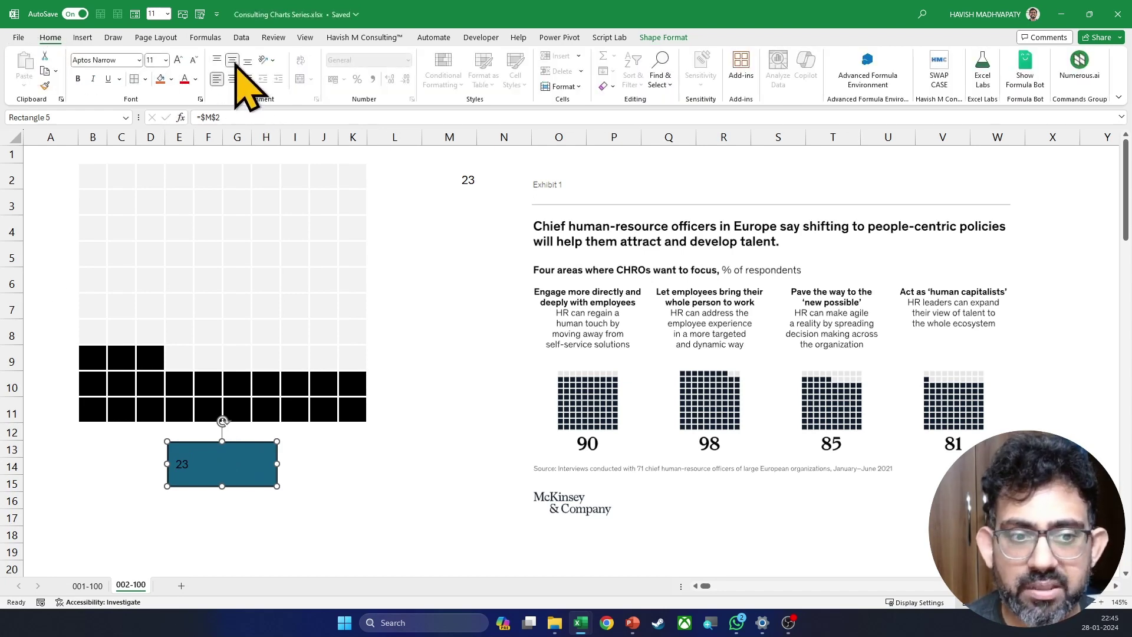
click(232, 78)
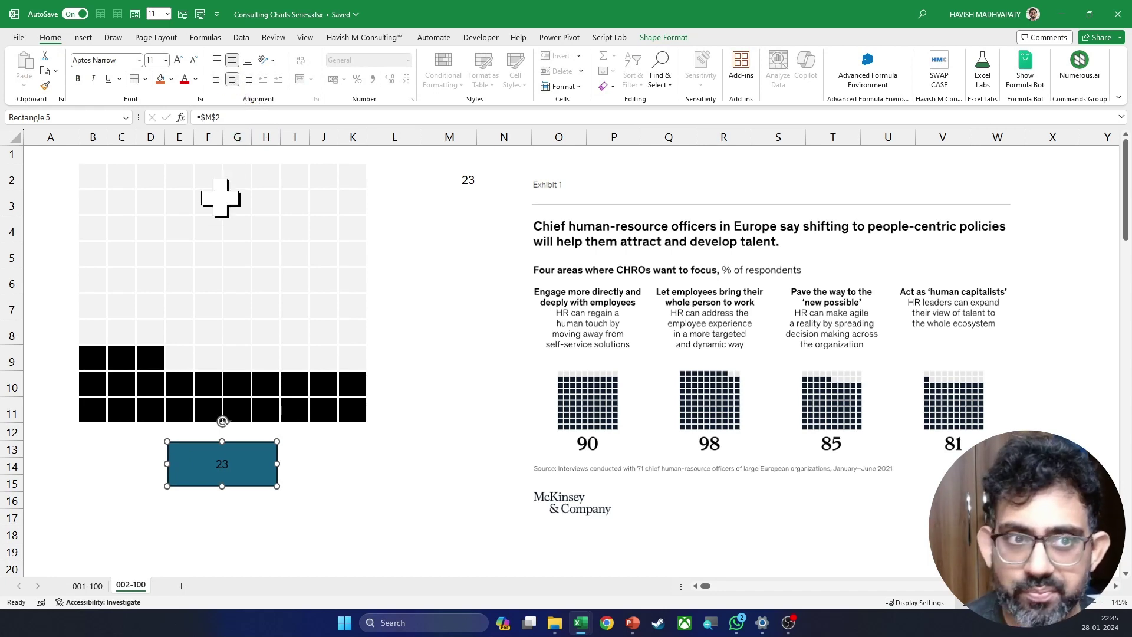
Set the rectangle's font size to 32 and move the shape slightly up, closer to the grid.
click(166, 60)
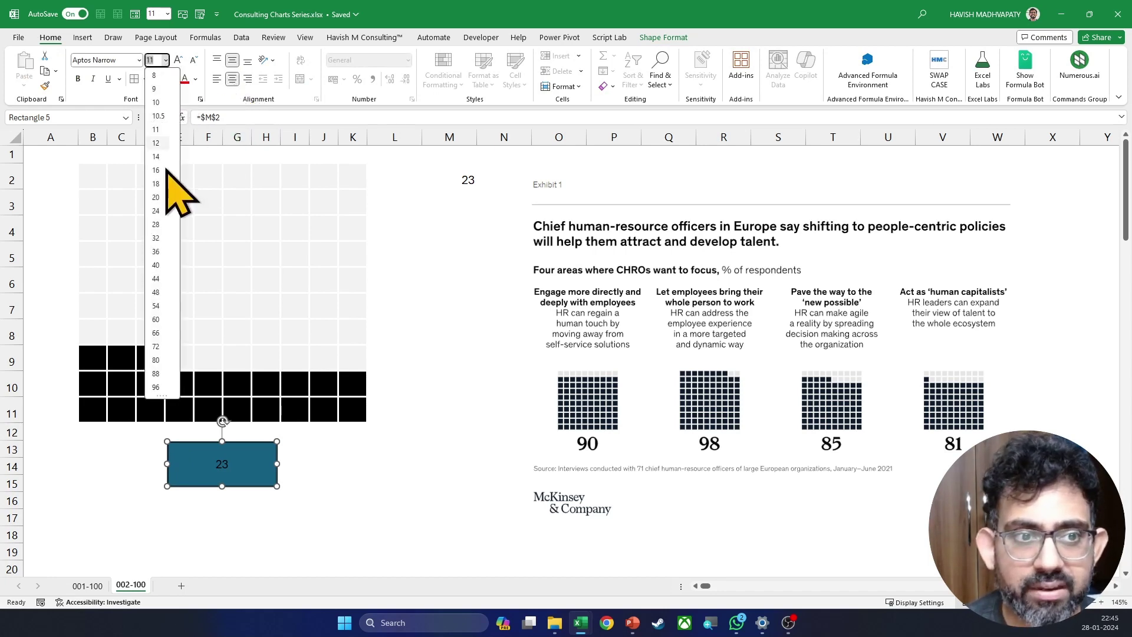
click(163, 237)
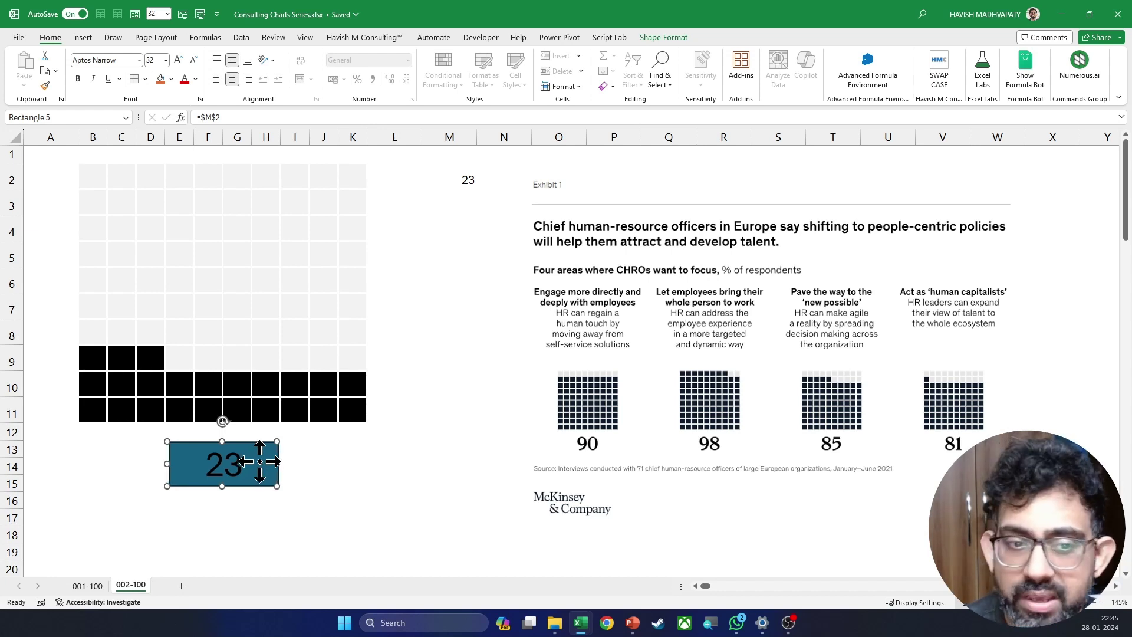
drag(258, 464, 258, 453)
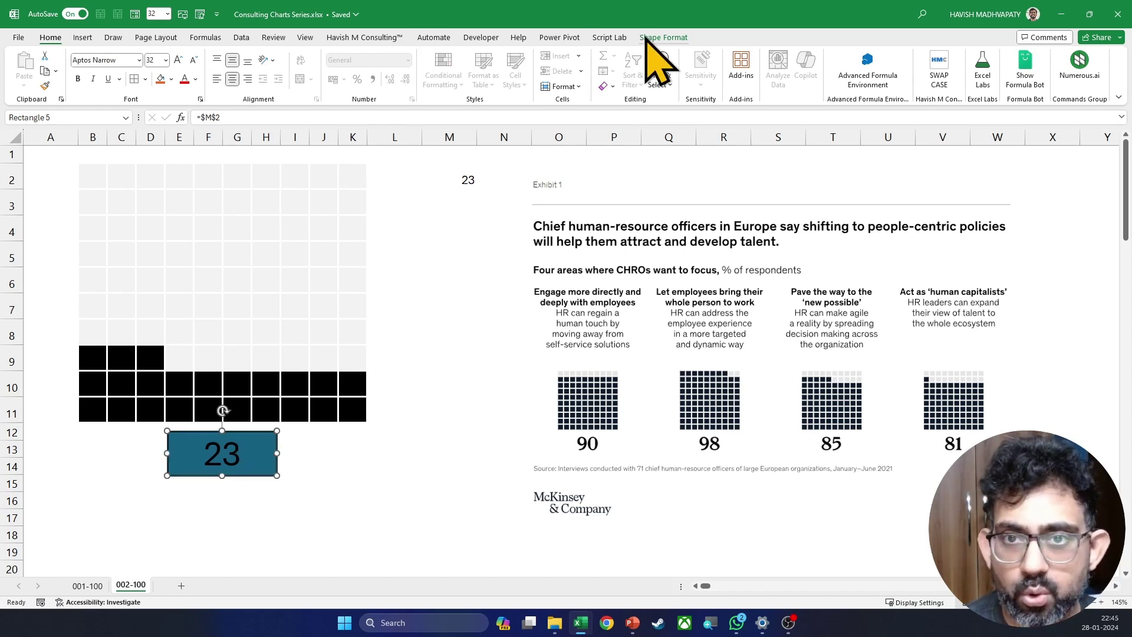
Give the number rectangle below the grid a white fill and a white outline.
click(663, 37)
click(435, 55)
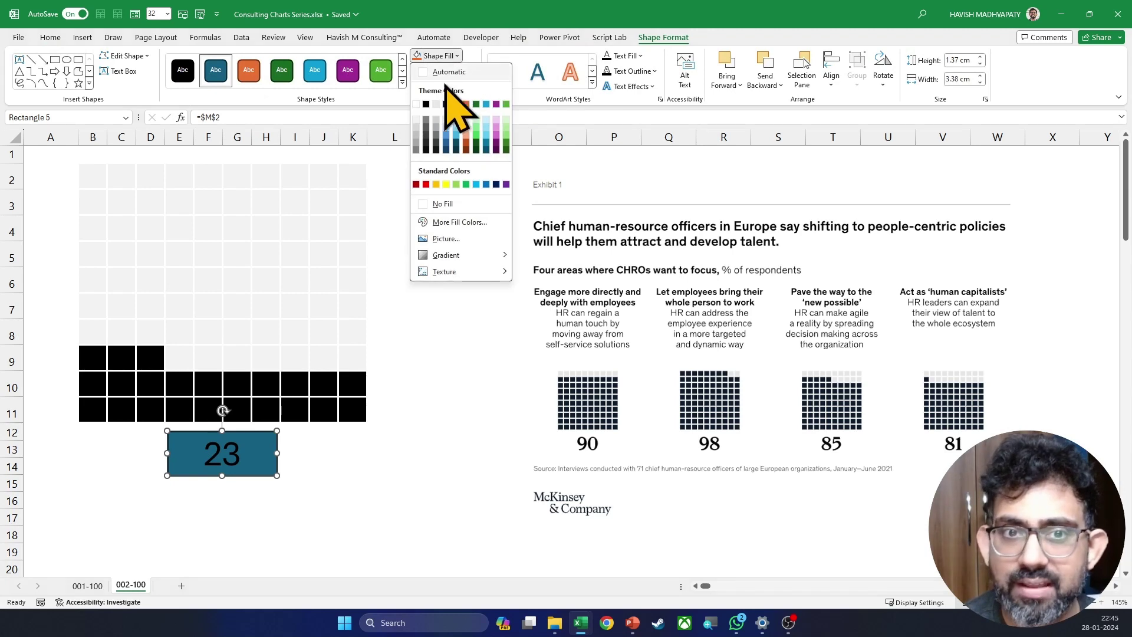
click(416, 105)
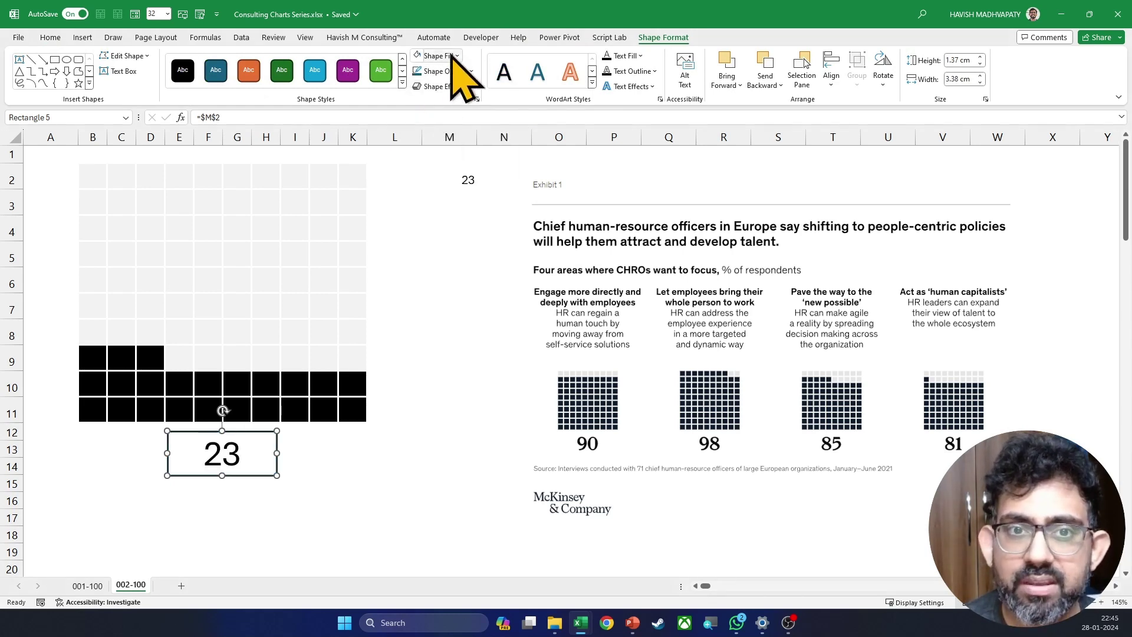
click(454, 56)
click(457, 56)
click(463, 71)
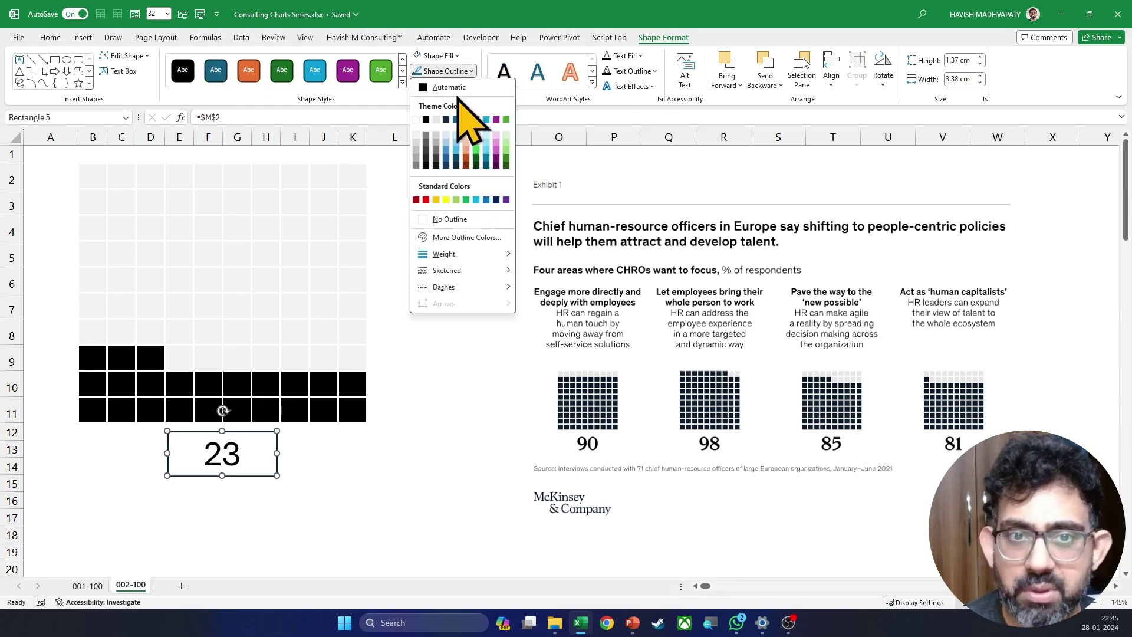
click(417, 118)
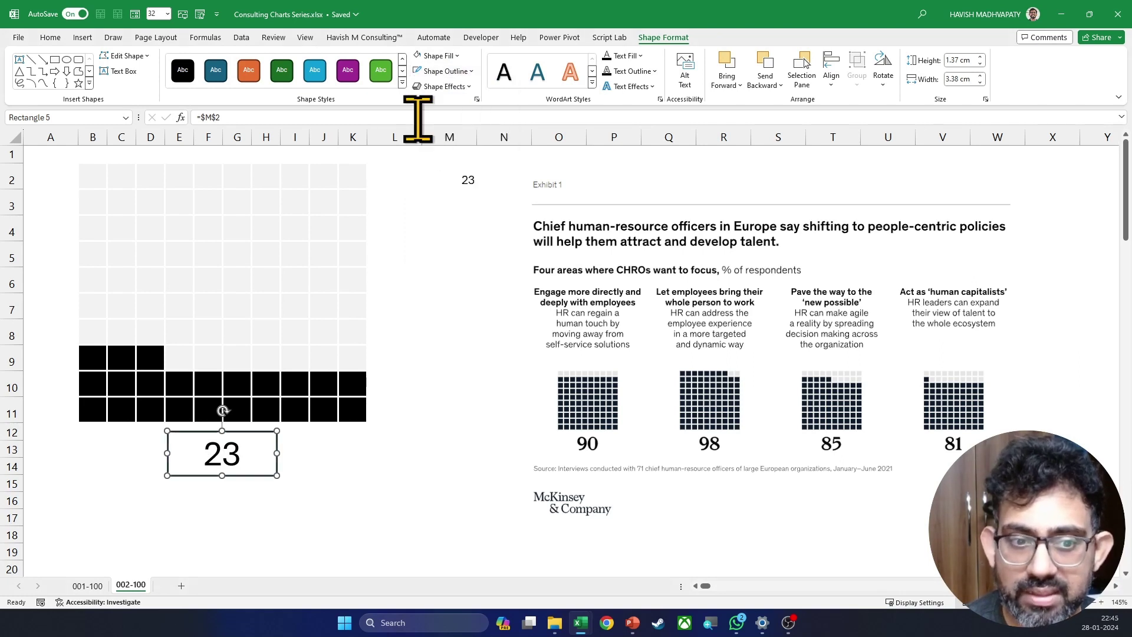
click(425, 449)
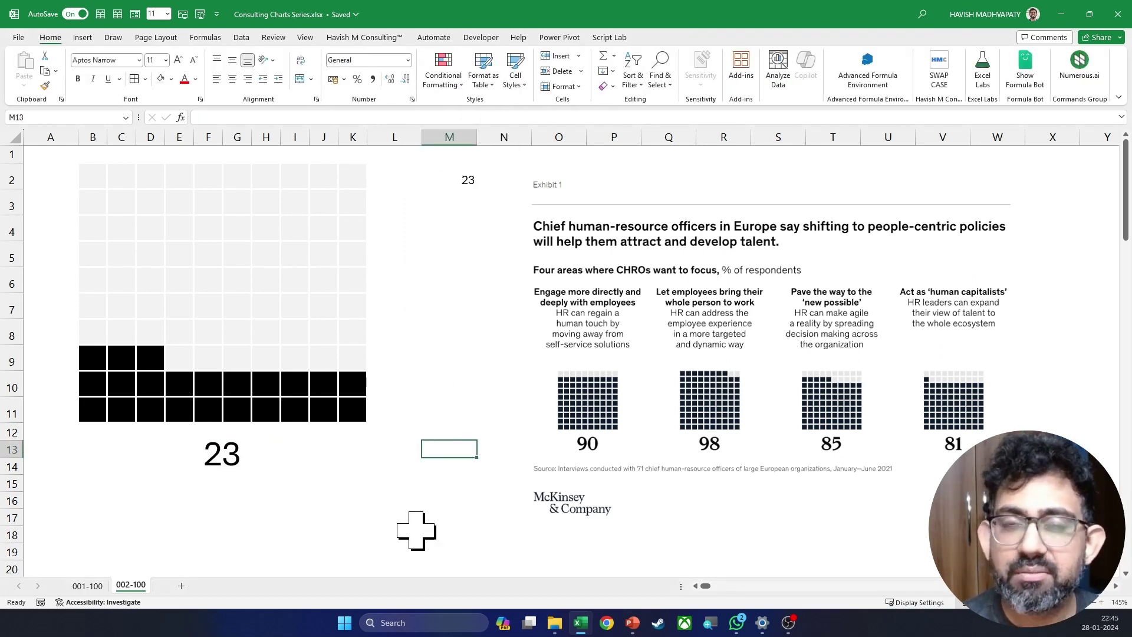
Choose 29 from the list of allowed values in cell M2.
click(463, 186)
key(alt+Down)
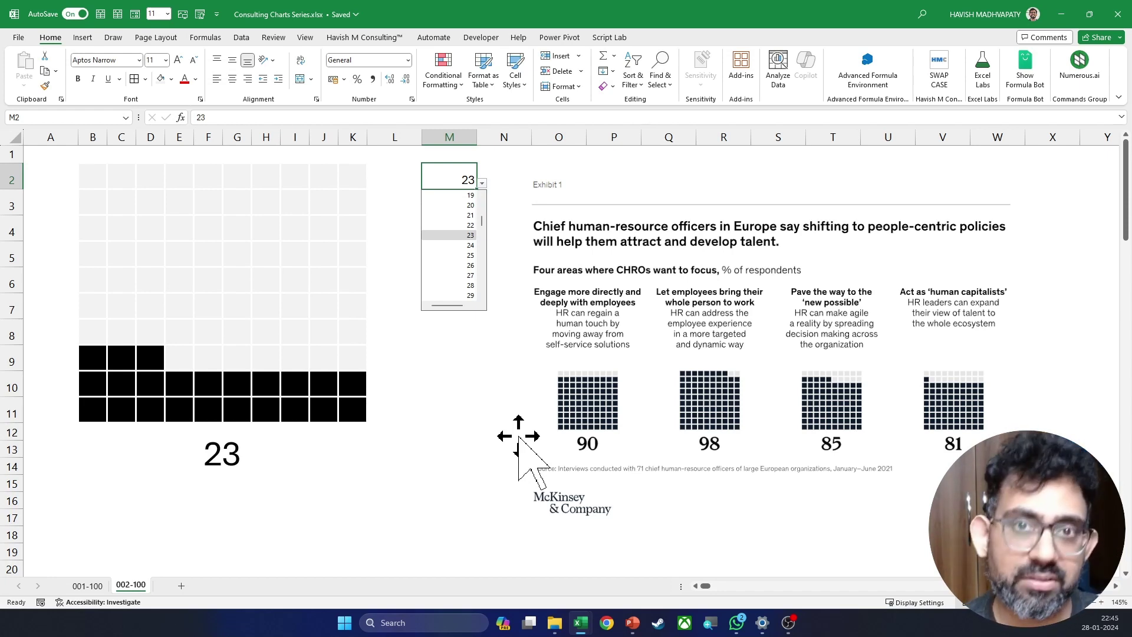
key(Down)
key(Down)
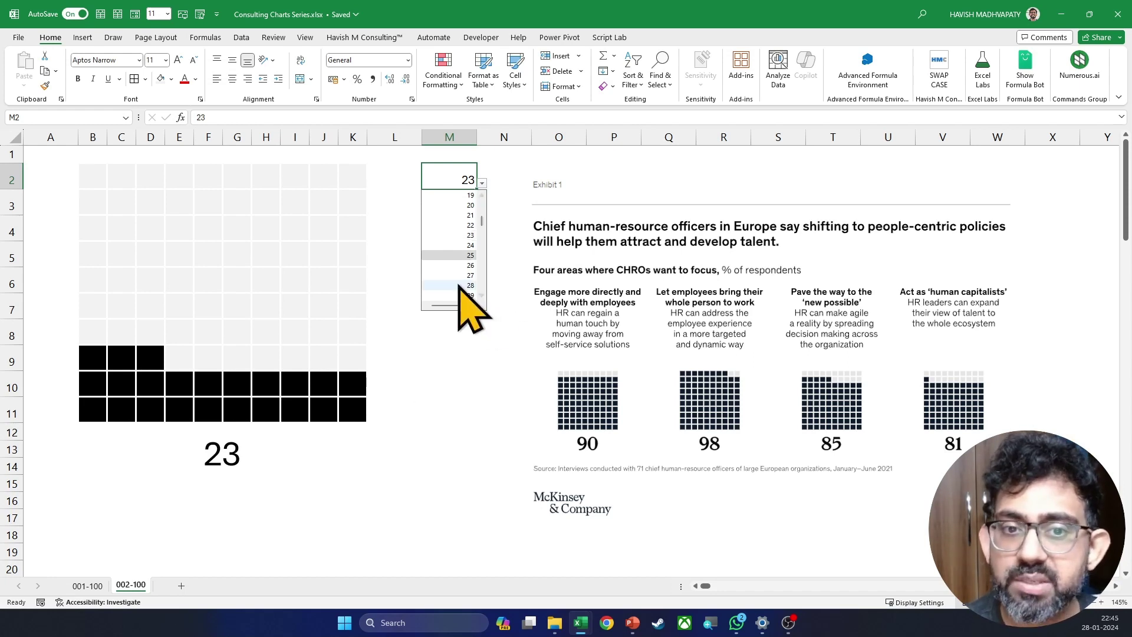
click(458, 295)
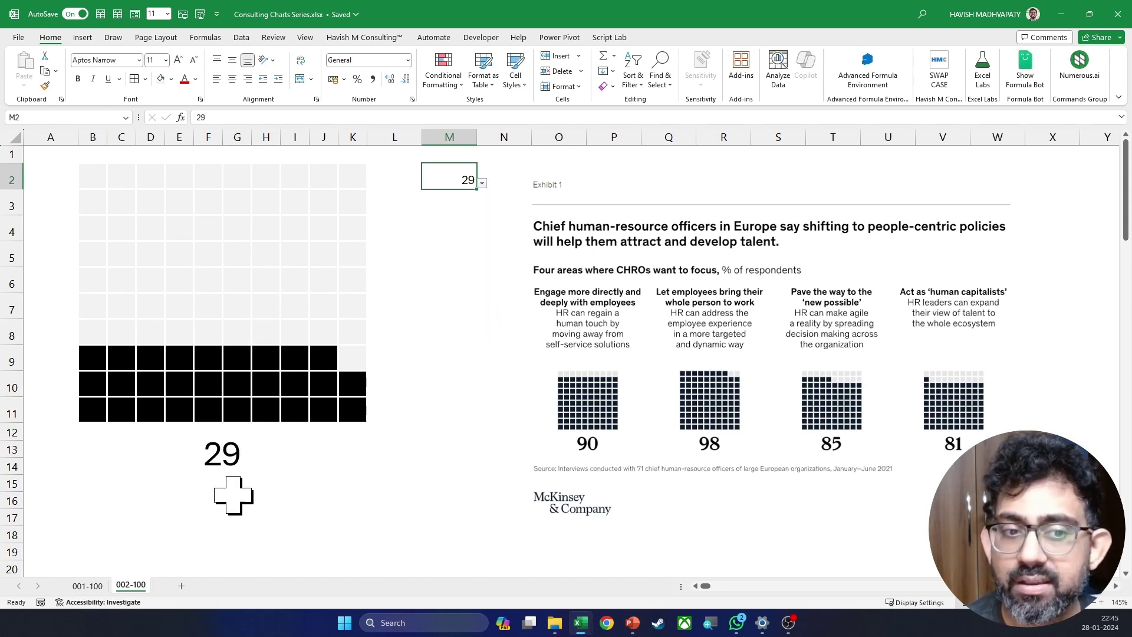
Enlarge the number rectangle downward to about row 17 and widen it evenly on both sides to span columns D to I.
click(234, 466)
drag(222, 475, 222, 520)
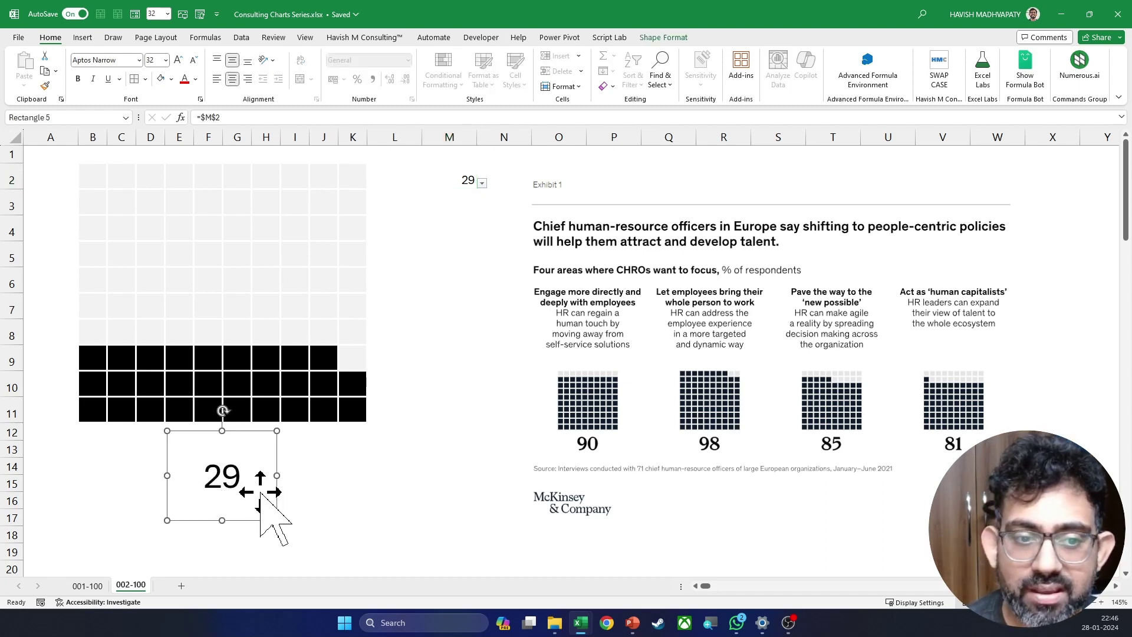
drag(275, 476, 308, 477)
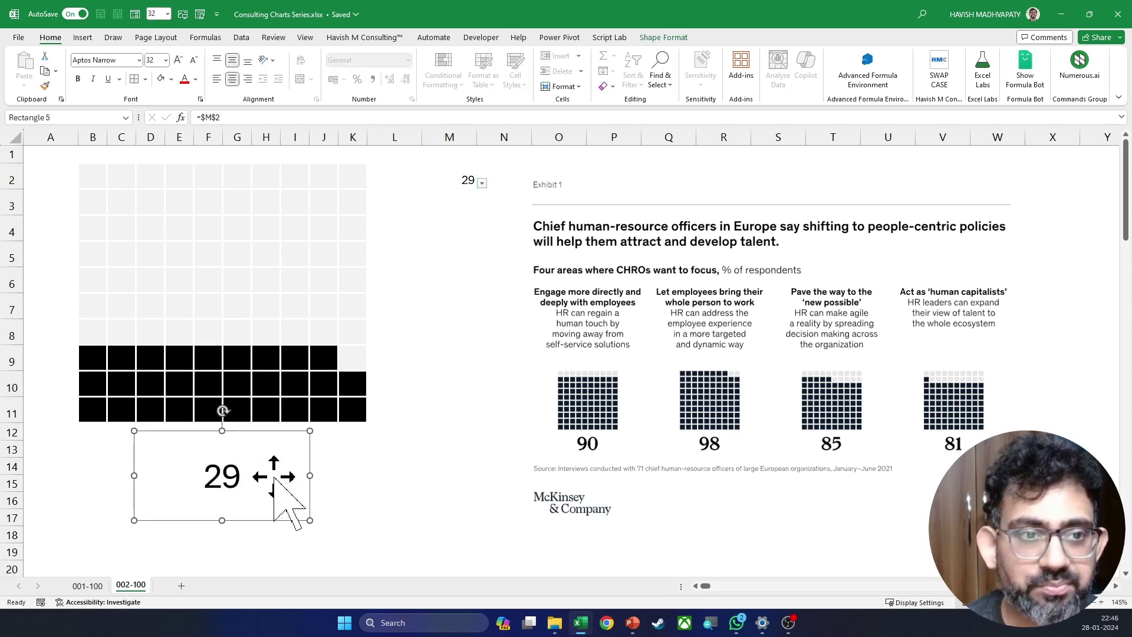
Set the number rectangle's font size to 70 and deselect the shape.
click(155, 61)
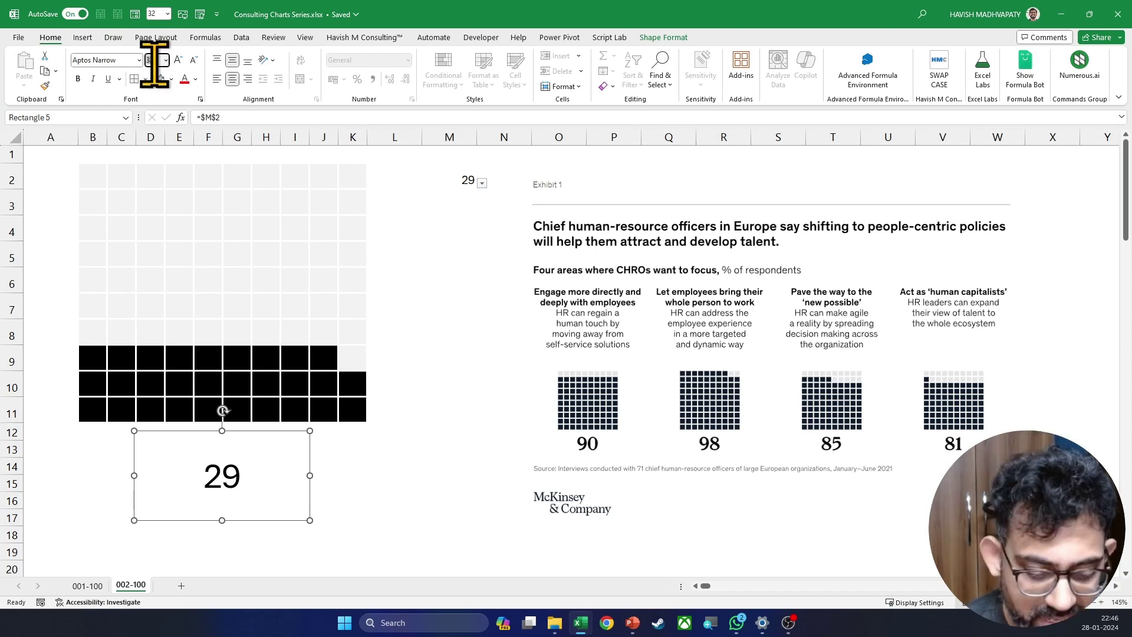
text(70)
key(Return)
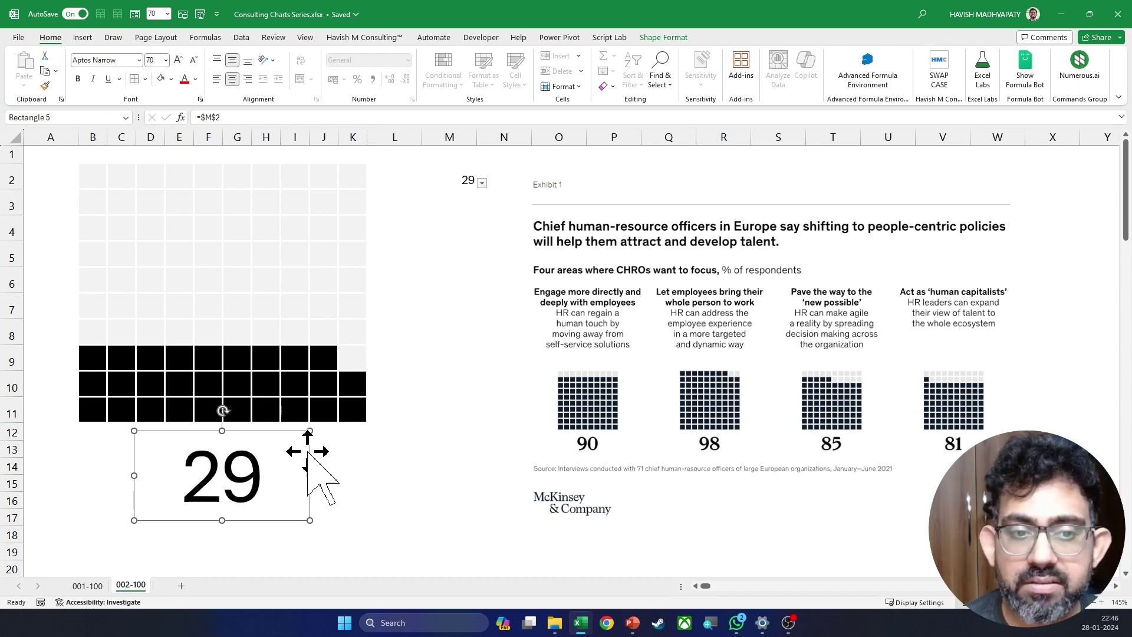
click(394, 461)
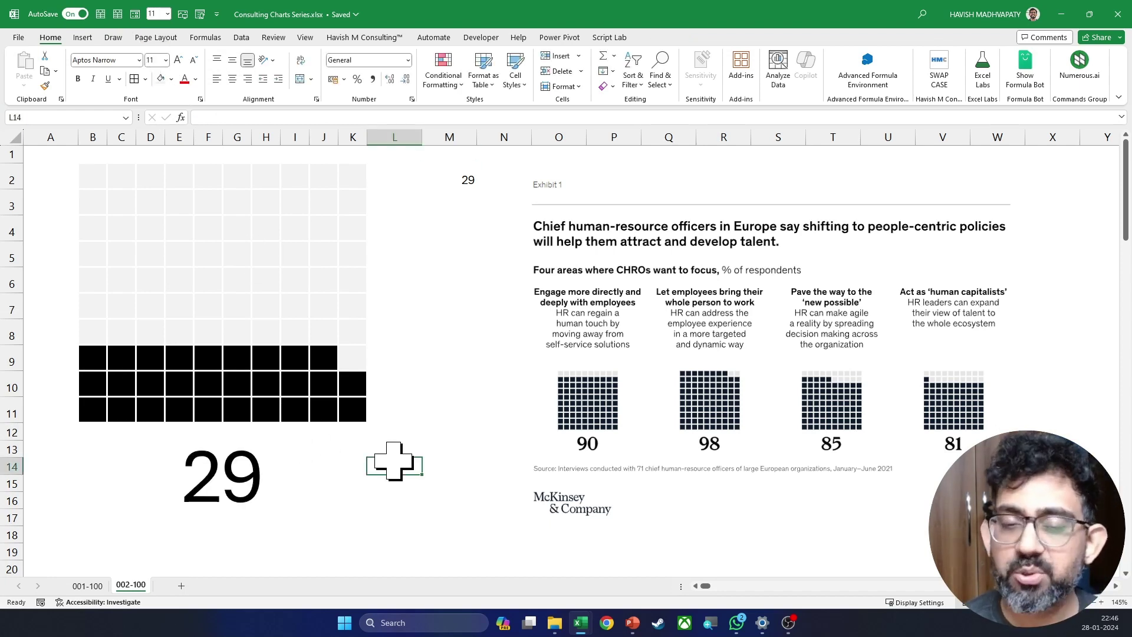